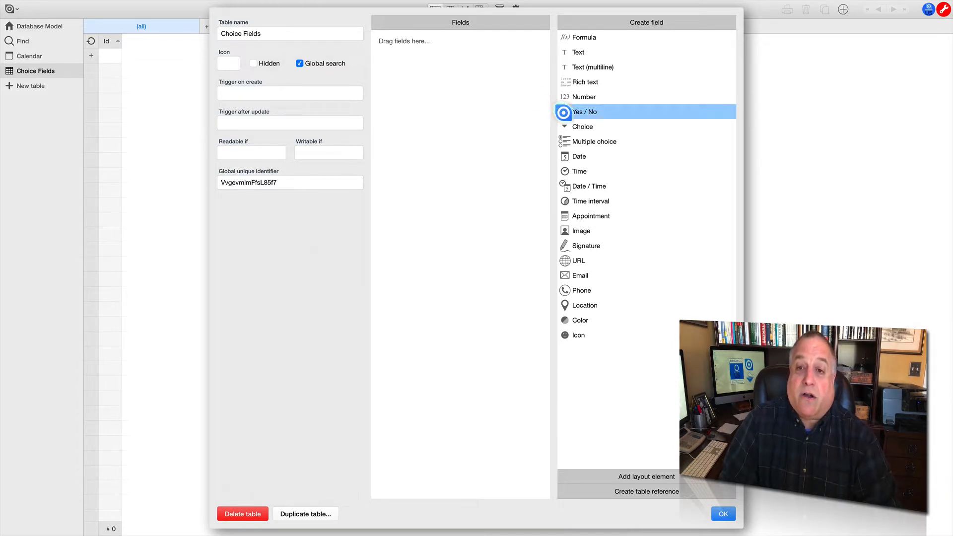
Add a Yes / No, a Choice and a Multiple choice field to the Choice Fields table and save the changes.
{"action": "left_click_drag", "start_coordinate": [564, 112], "coordinate": [449, 90]}
{"action": "left_click_drag", "start_coordinate": [545, 125], "coordinate": [451, 110]}
{"action": "left_click_drag", "start_coordinate": [560, 140], "coordinate": [446, 122]}
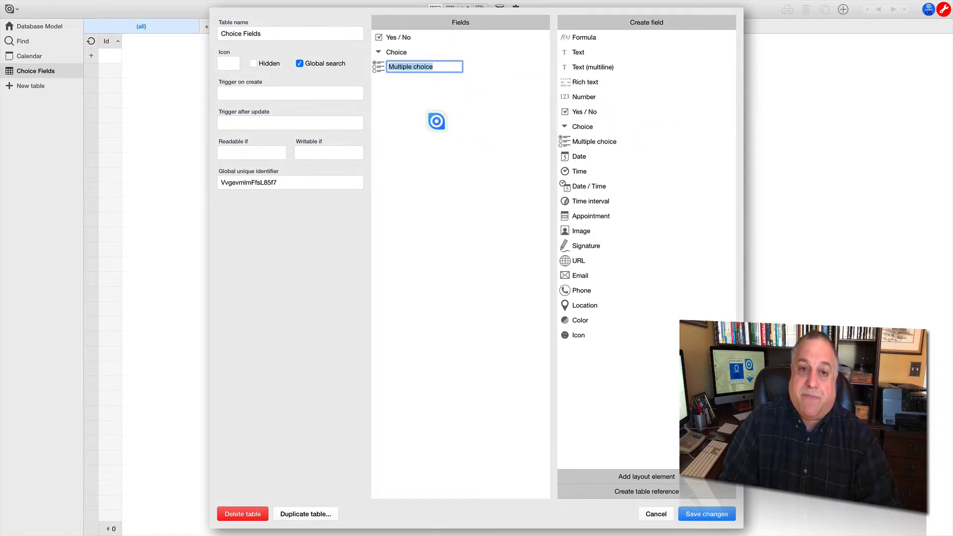
{"action": "left_click", "coordinate": [437, 121]}
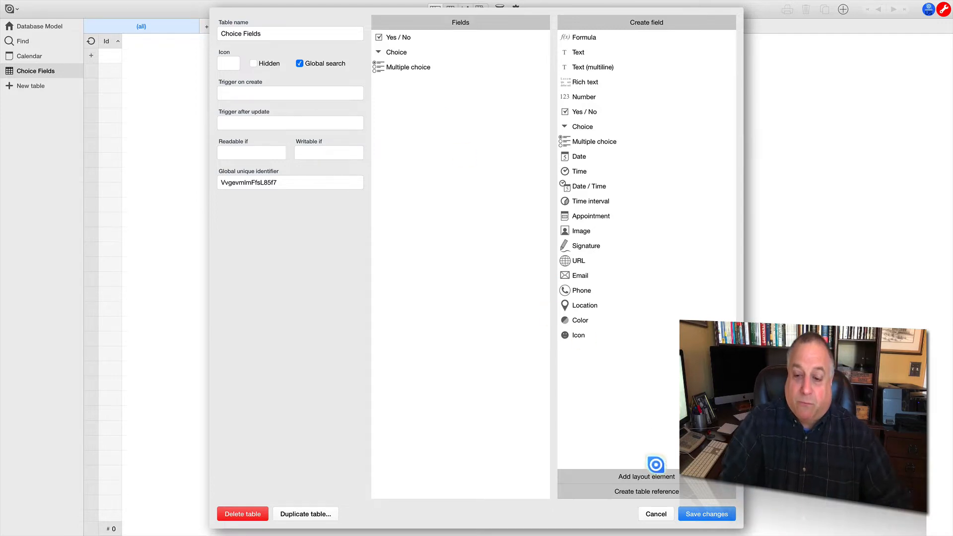
{"action": "left_click", "coordinate": [689, 514]}
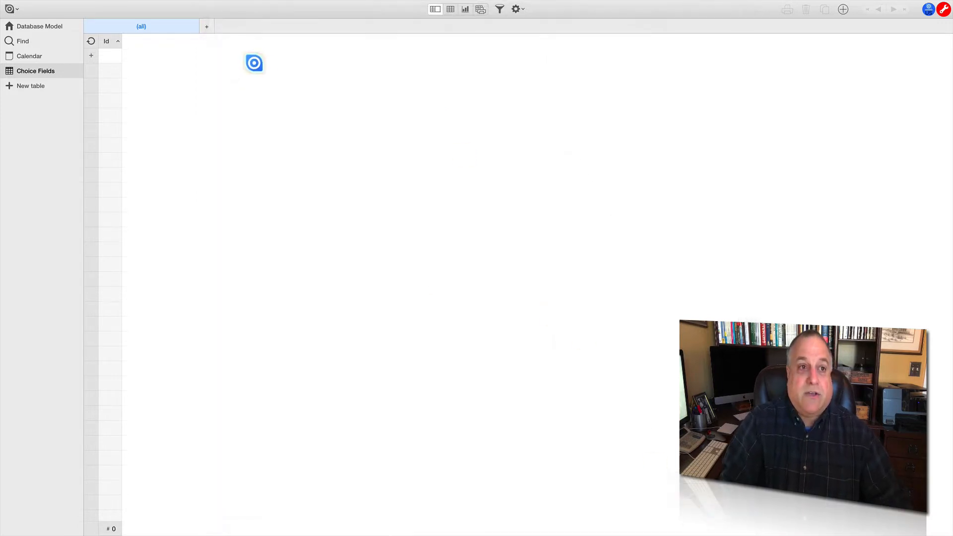
Create a record in the Choice Fields table and rename its Yes / No field to "Display Detail Fields?".
{"action": "left_click", "coordinate": [105, 58]}
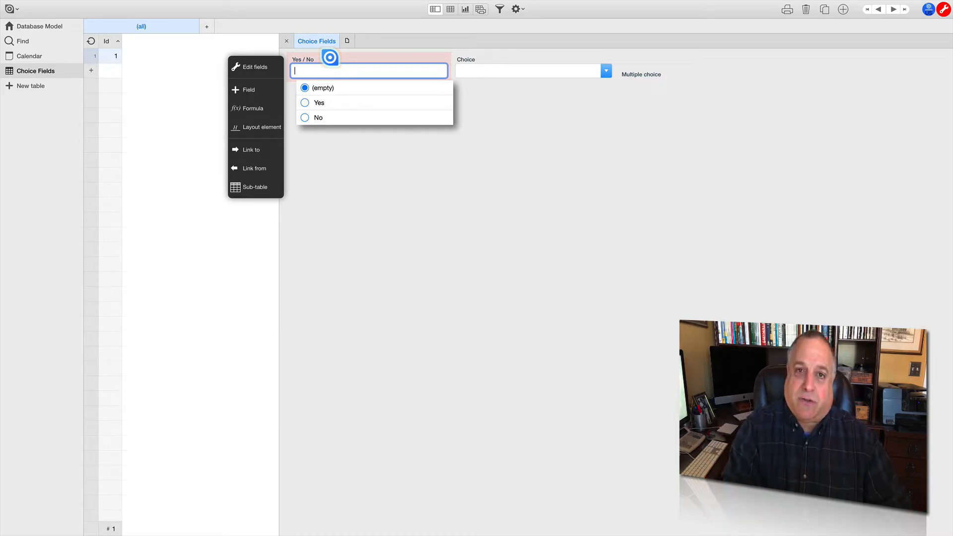
{"action": "left_click", "coordinate": [330, 57]}
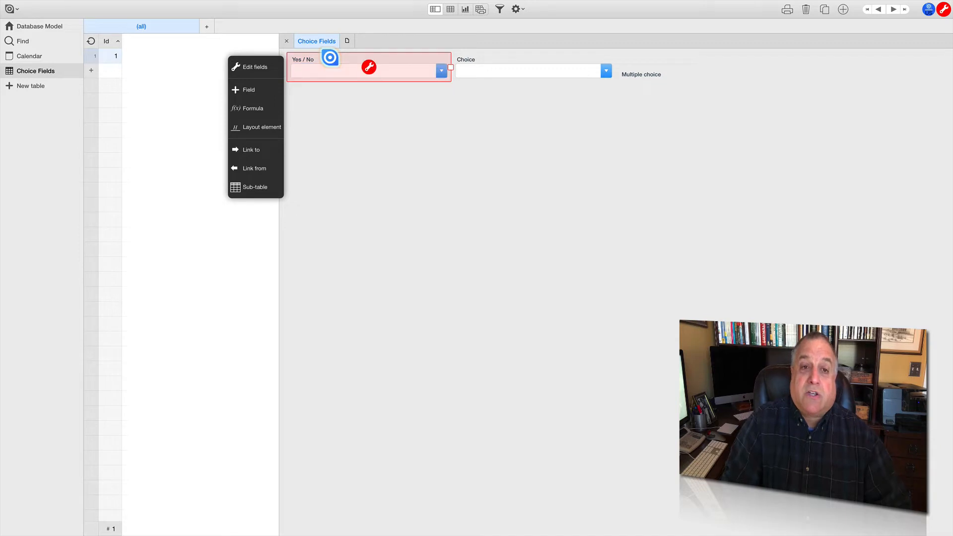
{"action": "left_click", "coordinate": [366, 66]}
{"action": "left_click", "coordinate": [364, 65]}
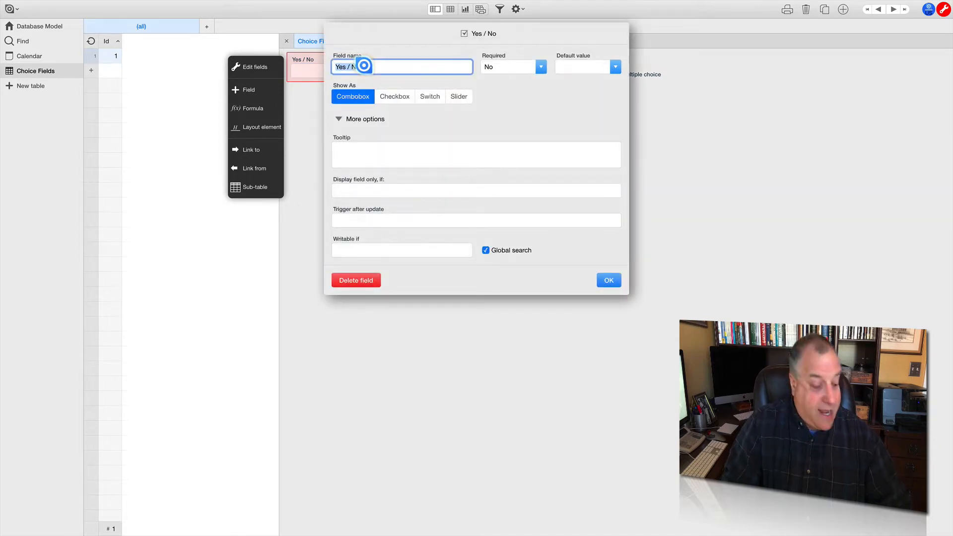
{"action": "type", "text": "Di"}
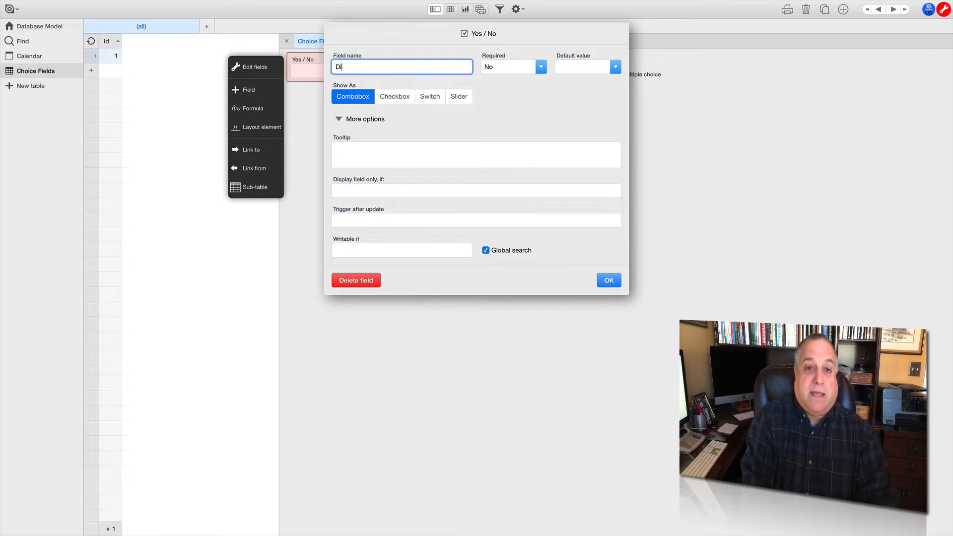
{"action": "type", "text": "splay D"}
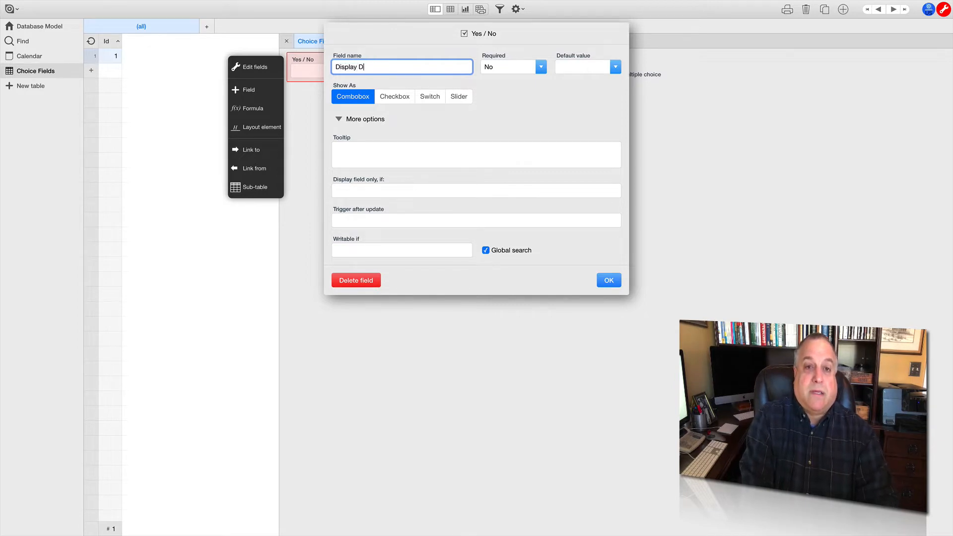
{"action": "type", "text": "etail Fields?"}
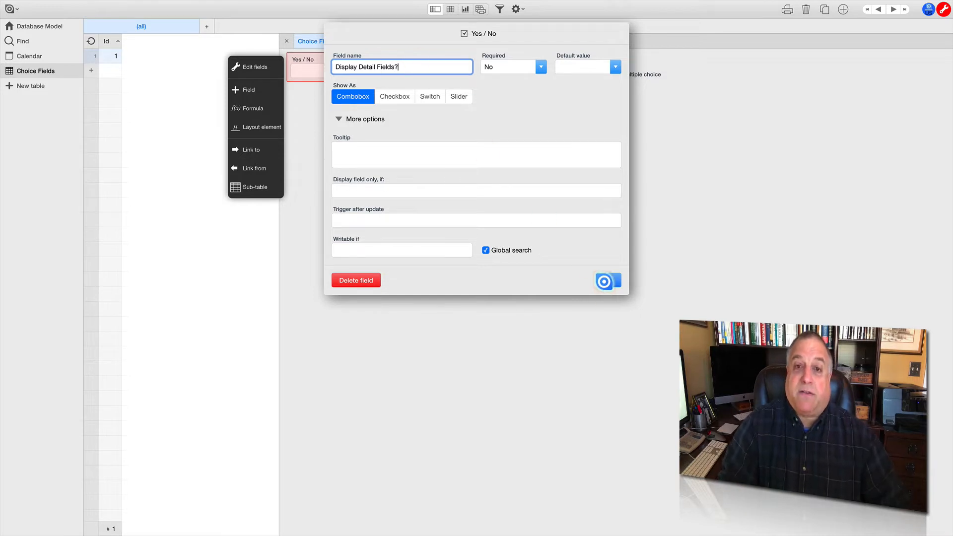
{"action": "left_click", "coordinate": [604, 281]}
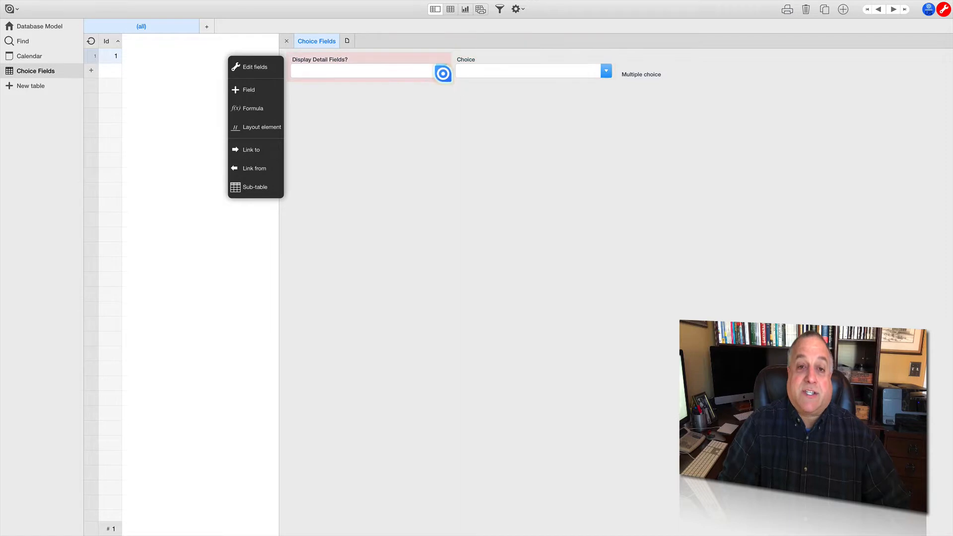
Set the "Display Detail Fields?" field to show as a Checkbox.
{"action": "left_click", "coordinate": [442, 72]}
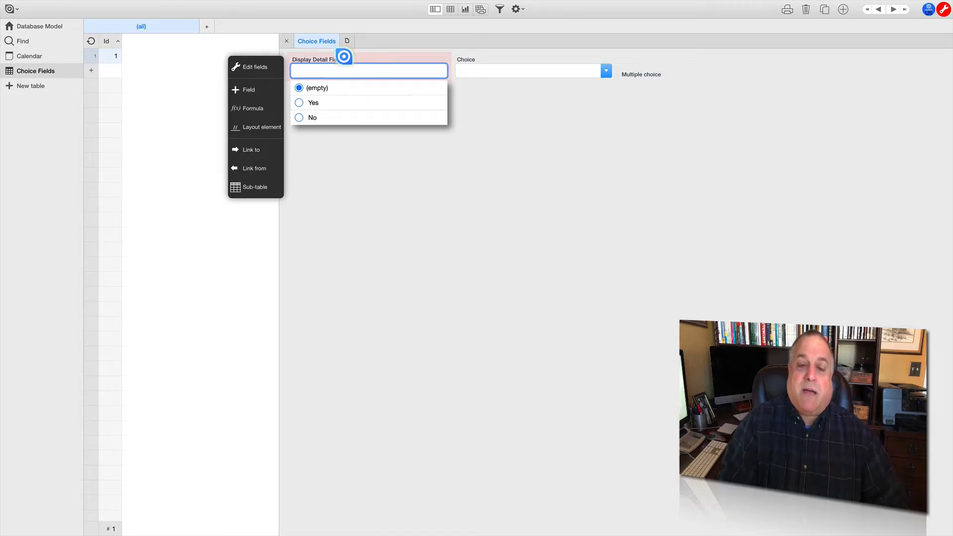
{"action": "left_click", "coordinate": [344, 56]}
{"action": "left_click", "coordinate": [364, 69]}
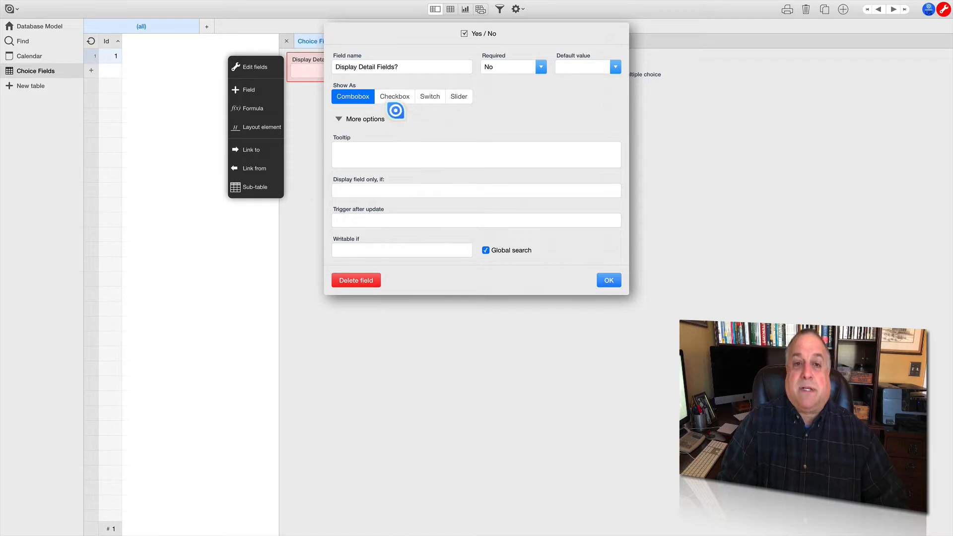
{"action": "left_click", "coordinate": [397, 99]}
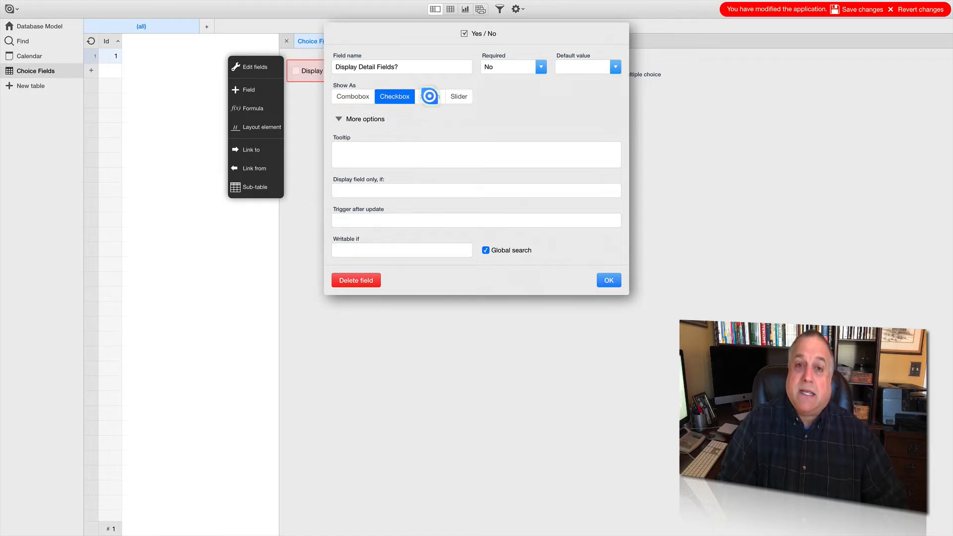
{"action": "left_click", "coordinate": [429, 96]}
{"action": "left_click", "coordinate": [454, 96]}
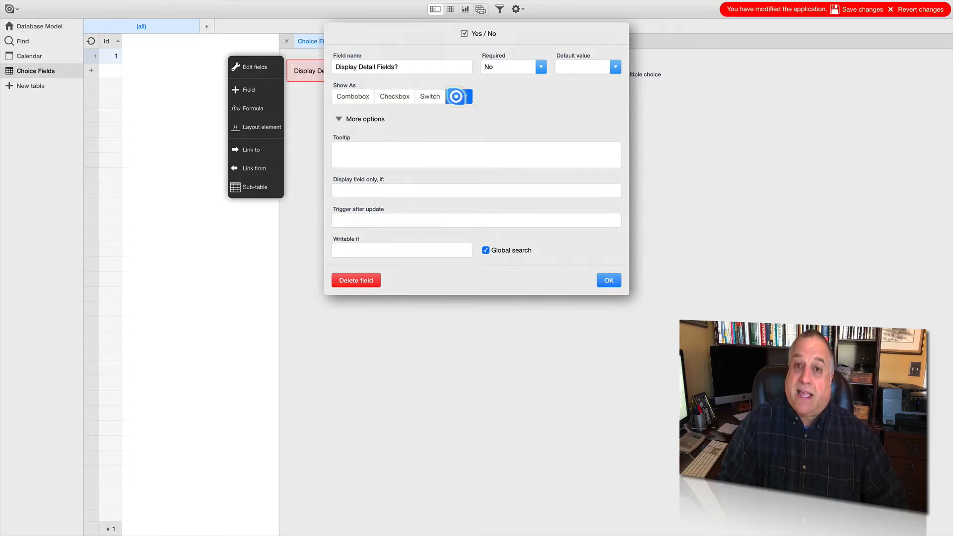
{"action": "left_click", "coordinate": [395, 99]}
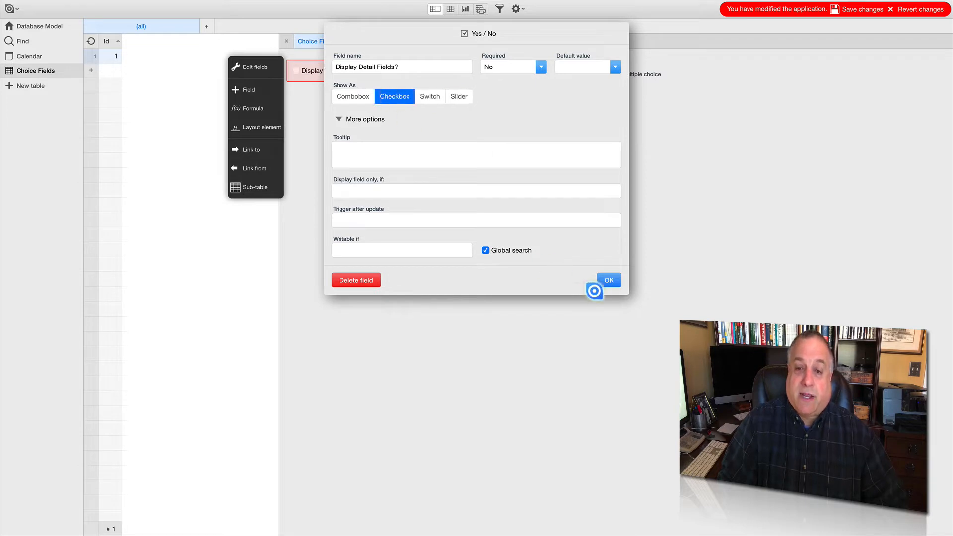
{"action": "left_click", "coordinate": [607, 281]}
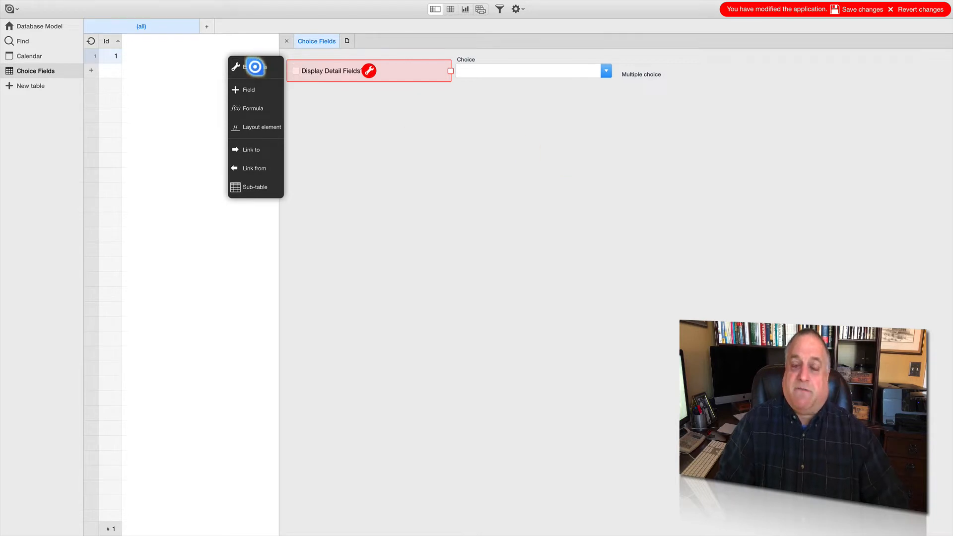
Add two more Yes / No fields to the table, directly below "Display Detail Fields?".
{"action": "left_click", "coordinate": [254, 67]}
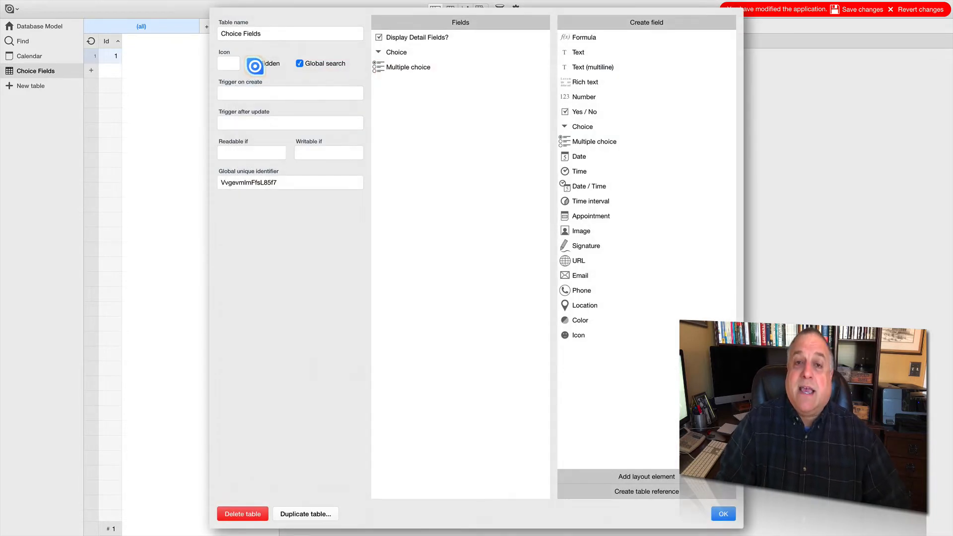
{"action": "left_click_drag", "start_coordinate": [575, 112], "coordinate": [419, 52]}
{"action": "left_click_drag", "start_coordinate": [572, 111], "coordinate": [405, 71]}
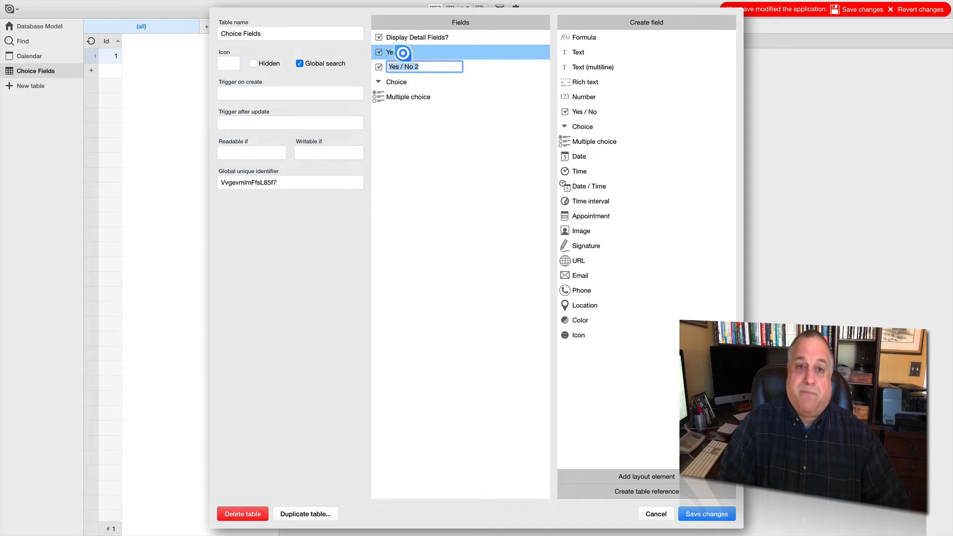
Rename the first new Yes / No field to "Active Employee" and show it as a Switch.
{"action": "left_click", "coordinate": [401, 52]}
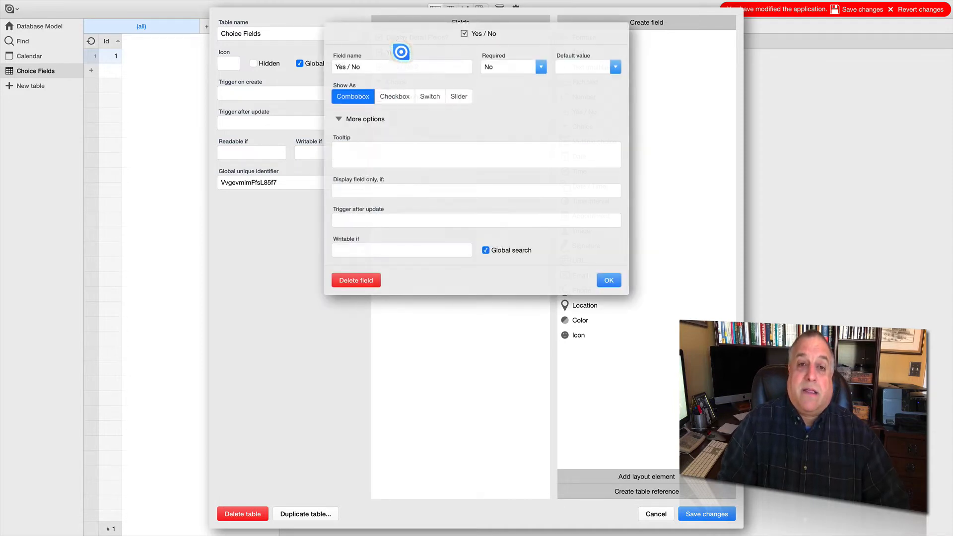
{"action": "left_click", "coordinate": [372, 65]}
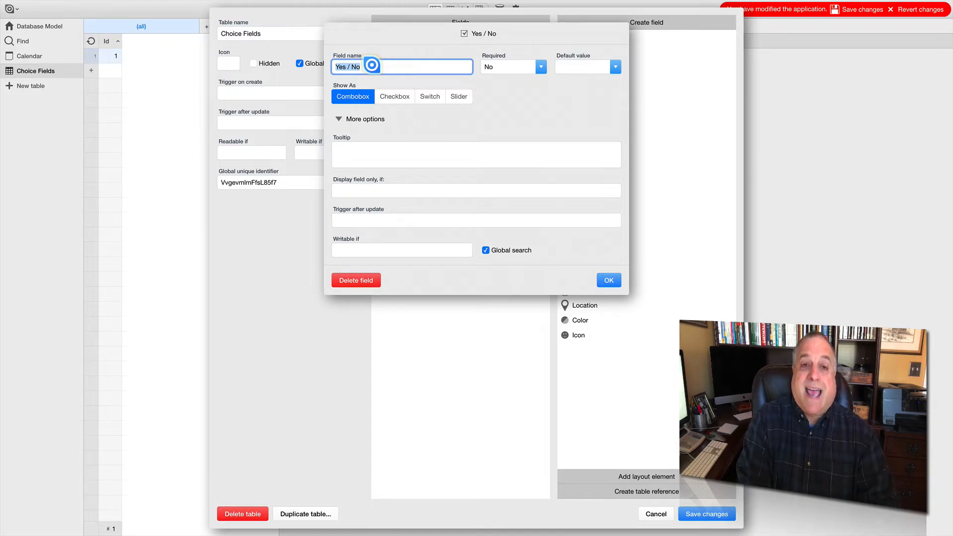
{"action": "type", "text": "Active Employee"}
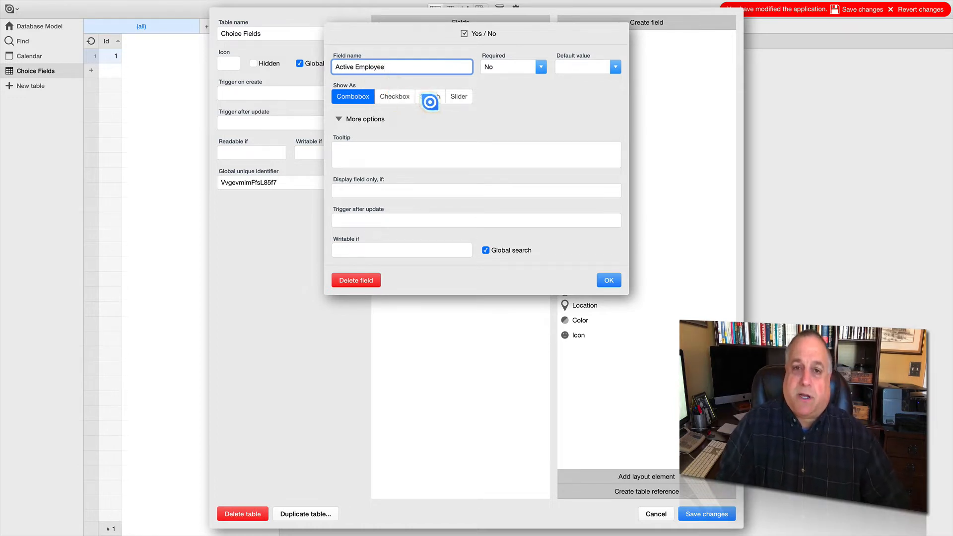
{"action": "left_click", "coordinate": [428, 97]}
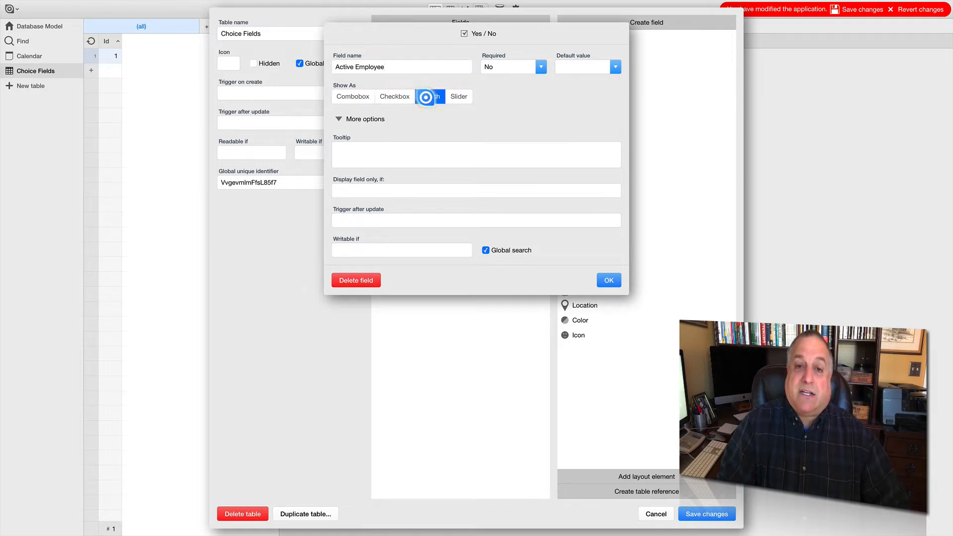
{"action": "left_click", "coordinate": [607, 270]}
Rename the Yes / No 2 field to "Offer Credit Terms To New Customer", show it as a Slider, and save the table changes.
{"action": "left_click", "coordinate": [397, 82]}
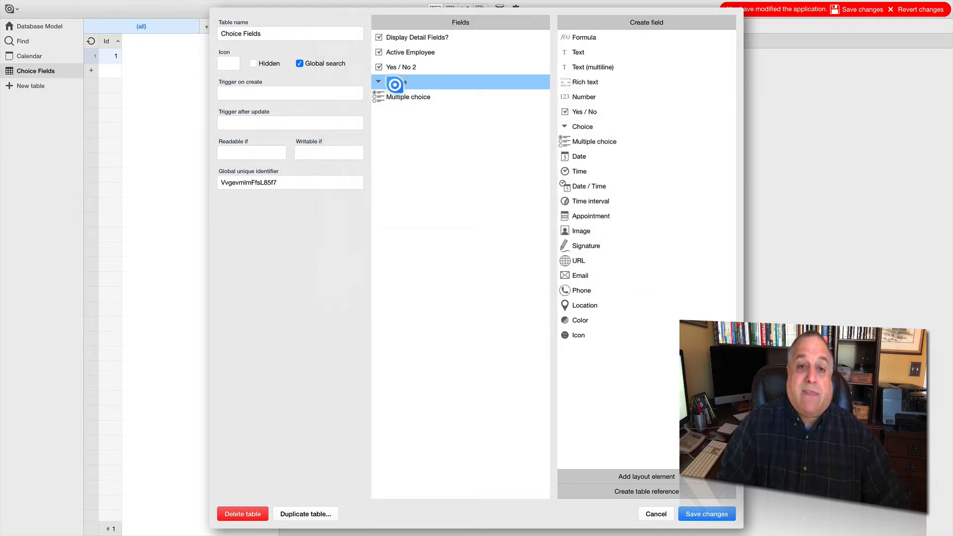
{"action": "left_click", "coordinate": [398, 68]}
{"action": "double_click", "coordinate": [398, 68]}
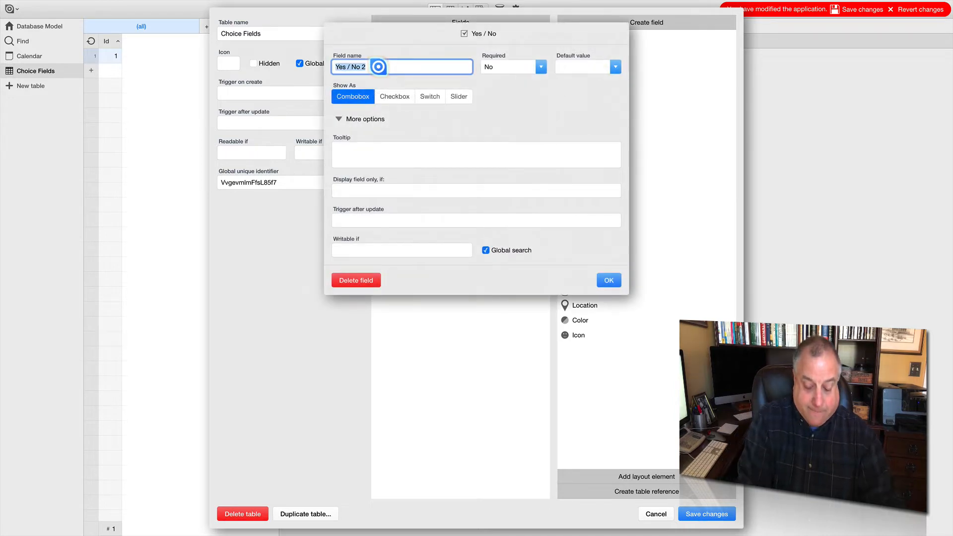
{"action": "type", "text": "Tur"}
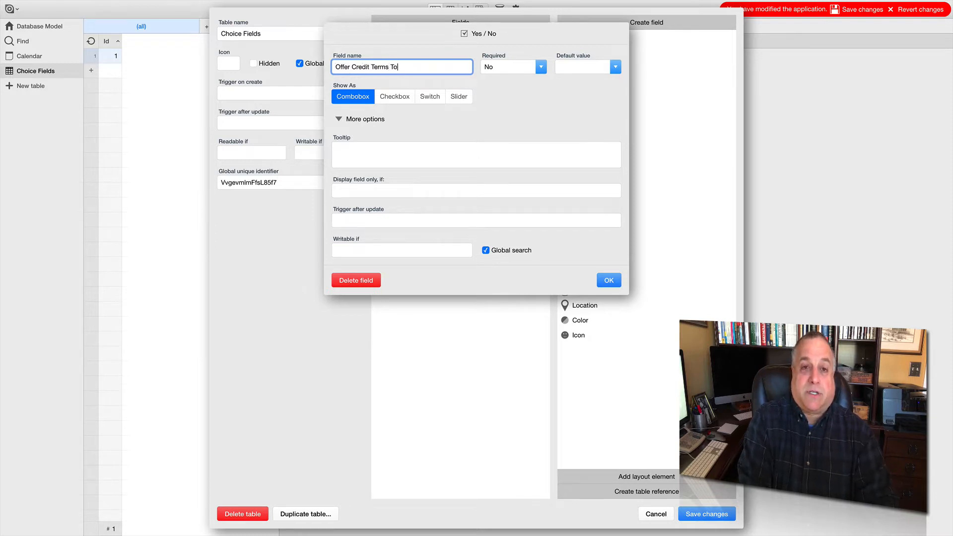
{"action": "type", "text": "omer"}
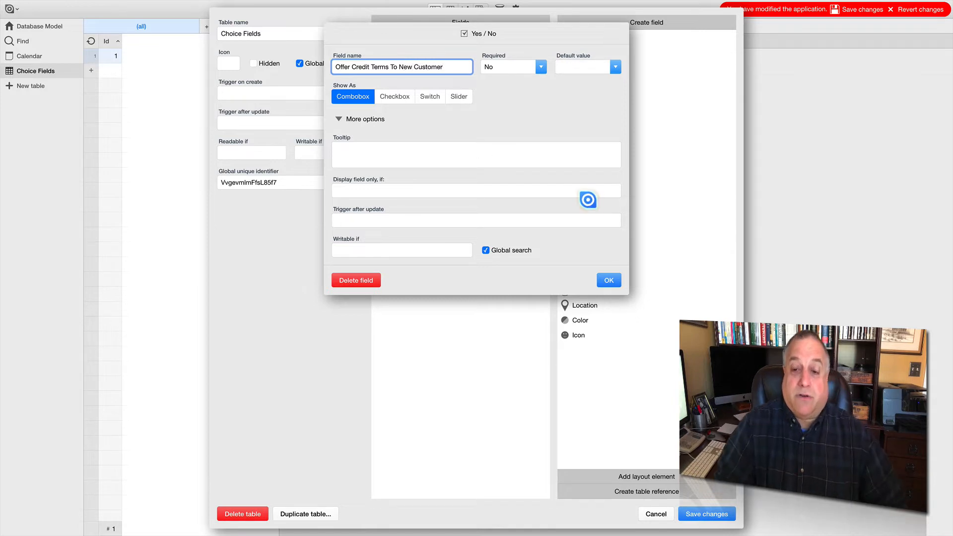
{"action": "left_click", "coordinate": [603, 278]}
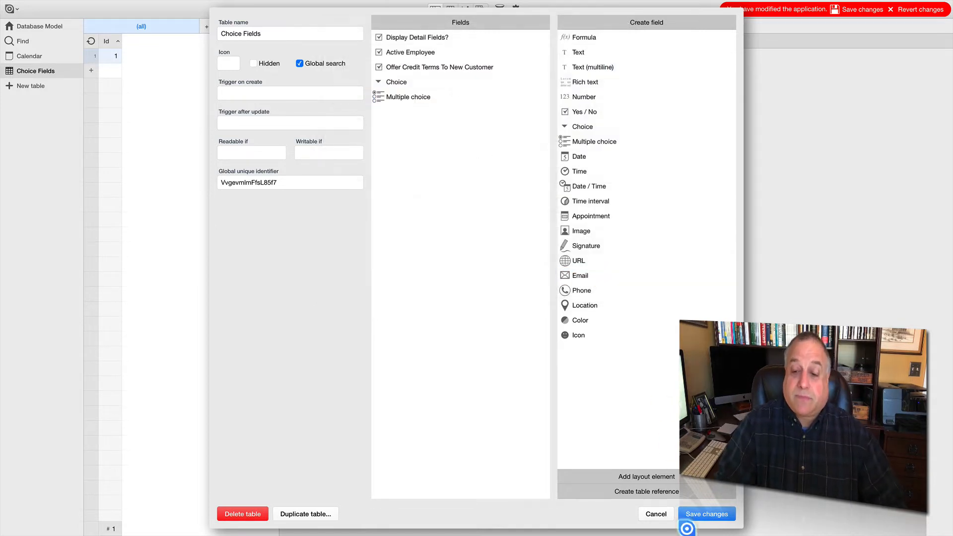
{"action": "left_click", "coordinate": [472, 66]}
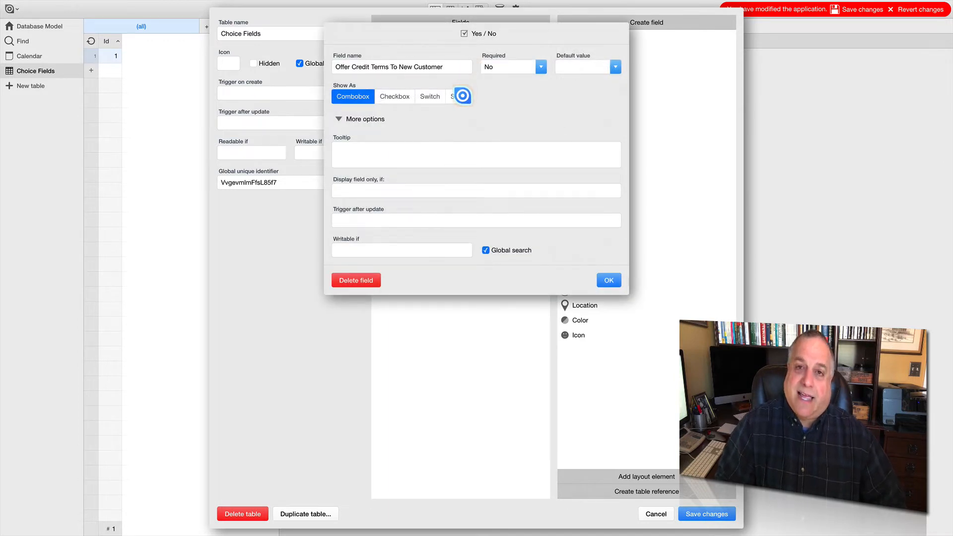
{"action": "left_click", "coordinate": [462, 96]}
{"action": "left_click", "coordinate": [609, 280]}
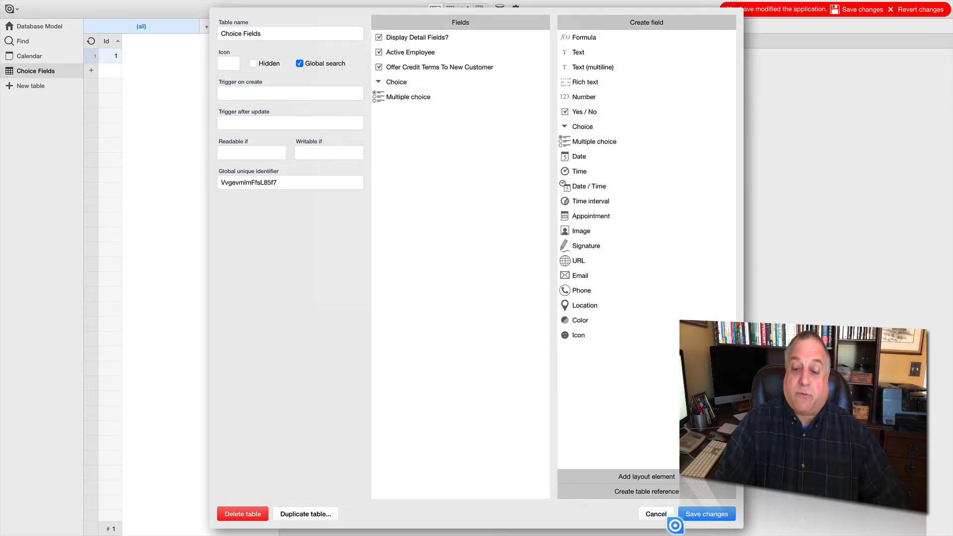
{"action": "left_click", "coordinate": [687, 514]}
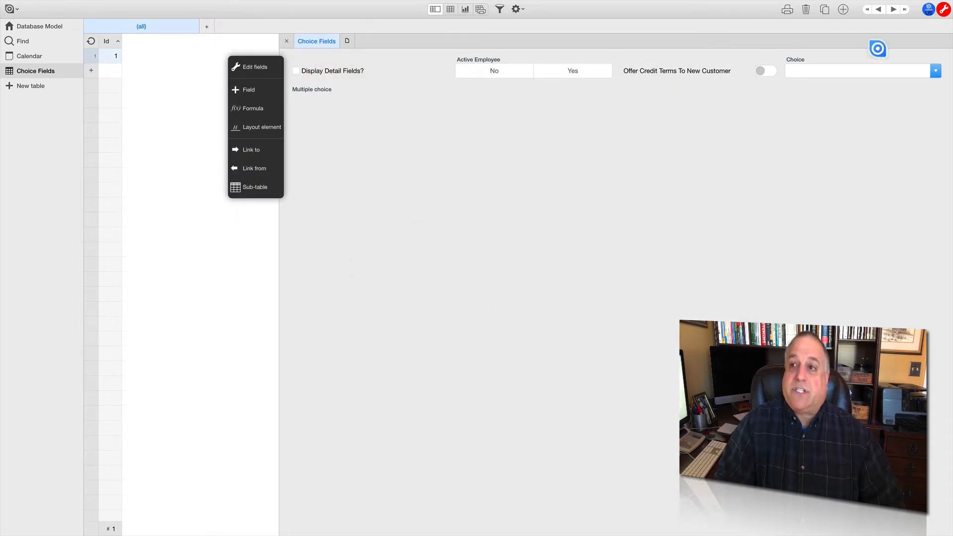
Leave edit mode, then in the record tick "Display Detail Fields?" and set Active Employee to Yes.
{"action": "left_click", "coordinate": [942, 10]}
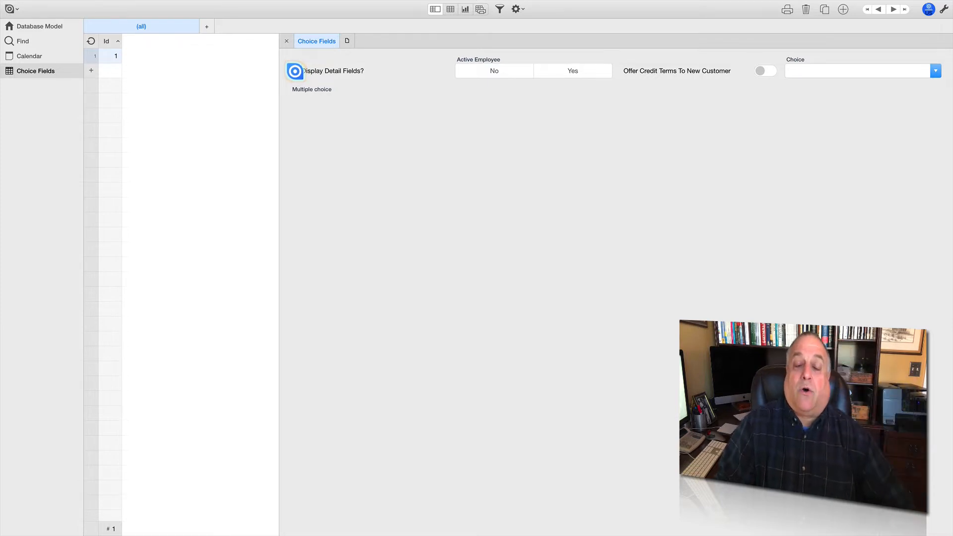
{"action": "left_click", "coordinate": [296, 71]}
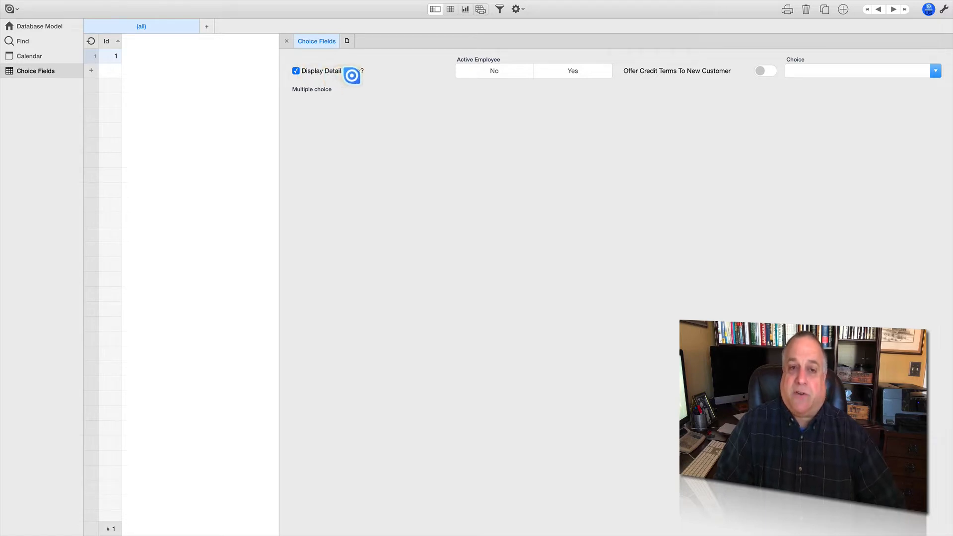
{"action": "left_click", "coordinate": [296, 70]}
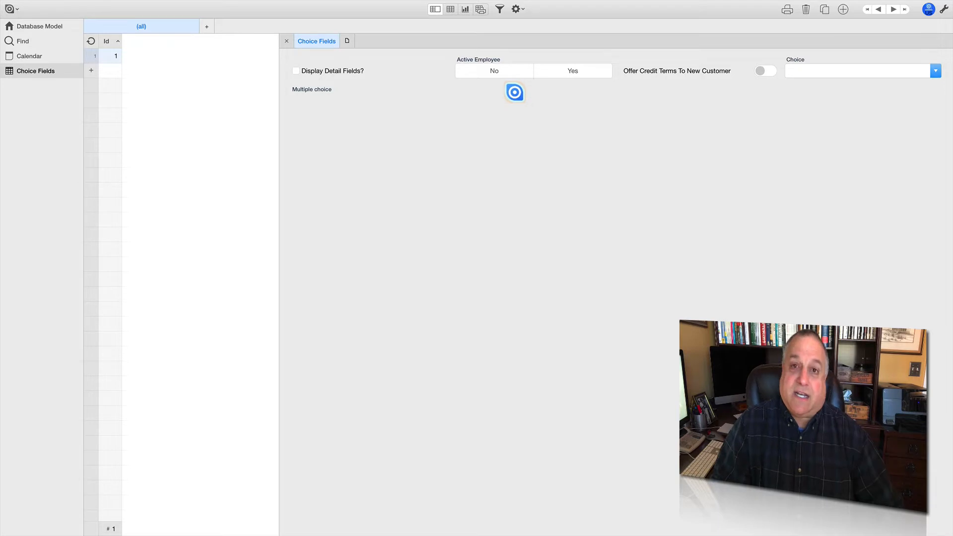
{"action": "left_click", "coordinate": [504, 70]}
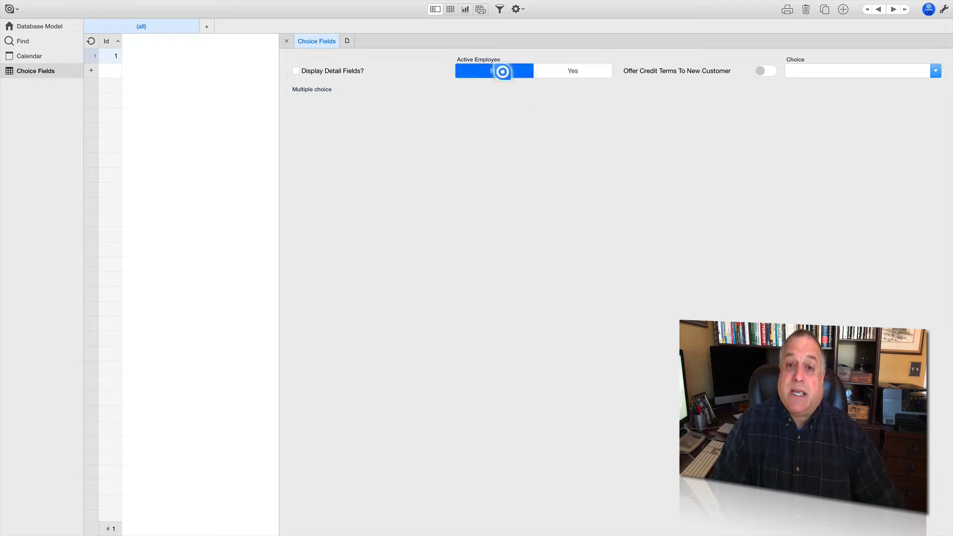
{"action": "left_click", "coordinate": [566, 68]}
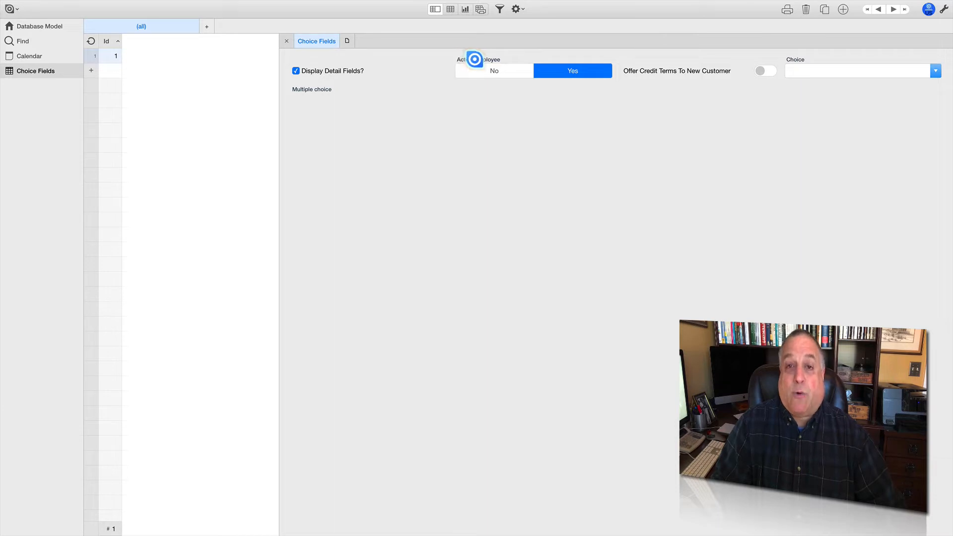
Rename the "Active Employee" field to "Active Employee?" in edit mode and save the changes.
{"action": "left_click", "coordinate": [943, 9]}
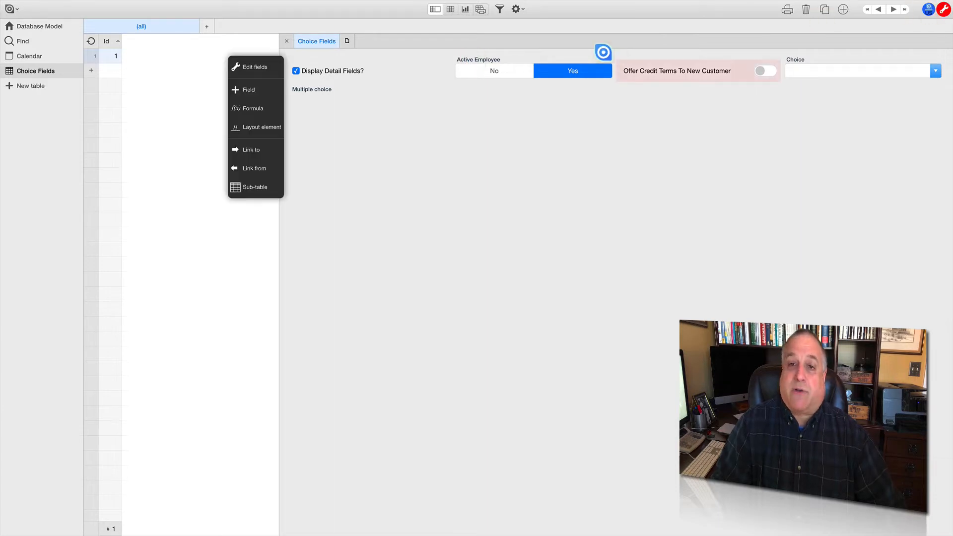
{"action": "left_click", "coordinate": [502, 57]}
{"action": "left_click", "coordinate": [502, 57]}
{"action": "left_click", "coordinate": [502, 58]}
{"action": "type", "text": "?"}
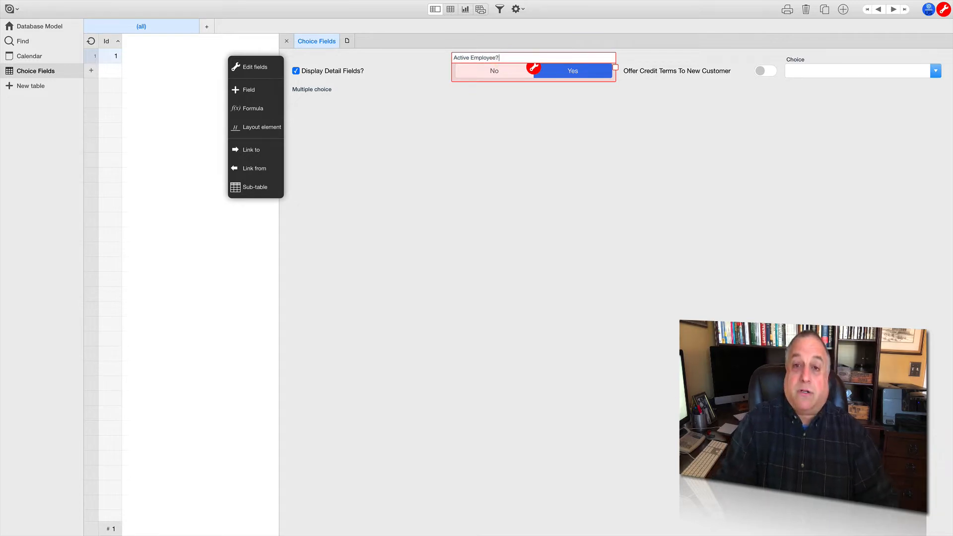
{"action": "left_click", "coordinate": [504, 104]}
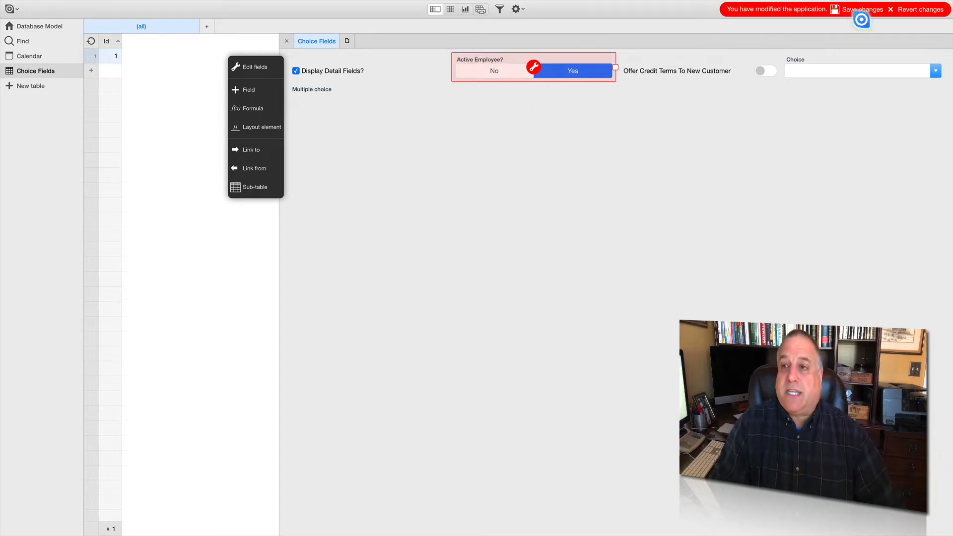
{"action": "left_click", "coordinate": [862, 9]}
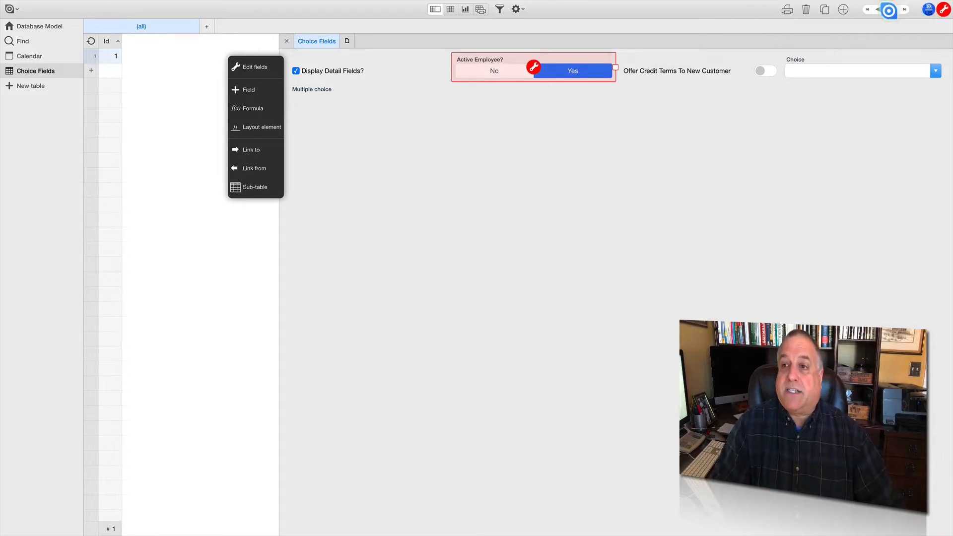
Try the Active Employee? switch in the record by alternating between No and Yes, finishing on No.
{"action": "left_click", "coordinate": [487, 72]}
{"action": "left_click", "coordinate": [577, 68]}
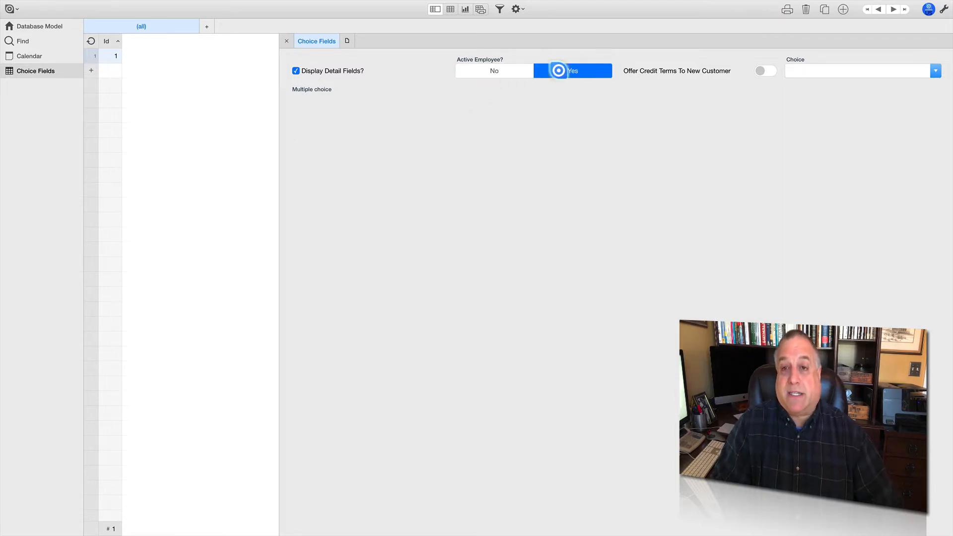
{"action": "left_click", "coordinate": [513, 75]}
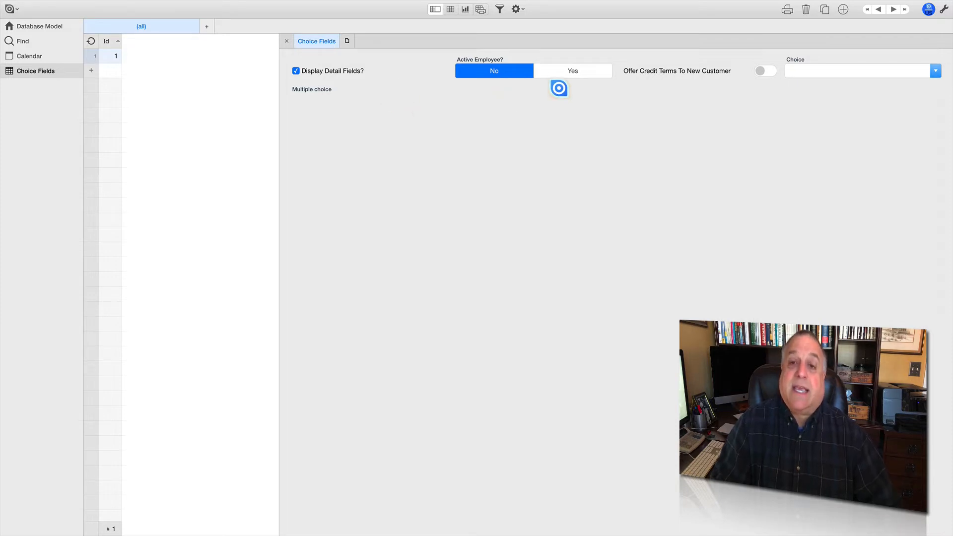
{"action": "left_click", "coordinate": [561, 71]}
{"action": "left_click", "coordinate": [523, 73]}
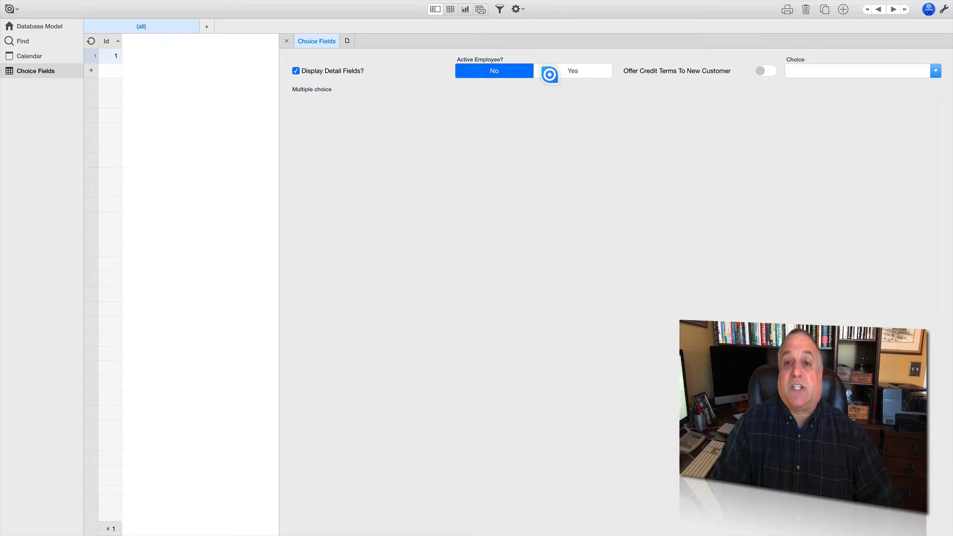
{"action": "left_click", "coordinate": [549, 75]}
{"action": "left_click", "coordinate": [522, 75]}
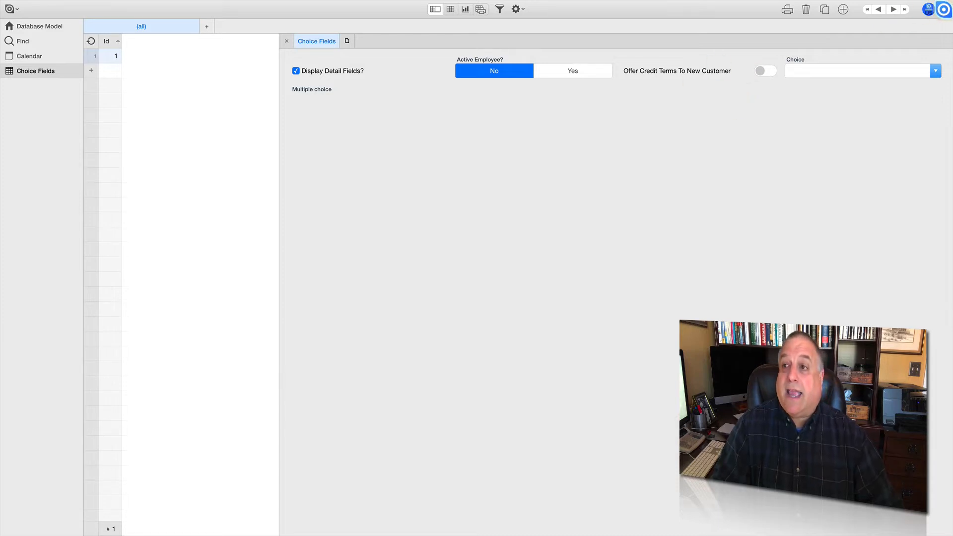
Rename the slider field to "Offer Credit Terms To New Customer?" and save the changes.
{"action": "left_click", "coordinate": [943, 9]}
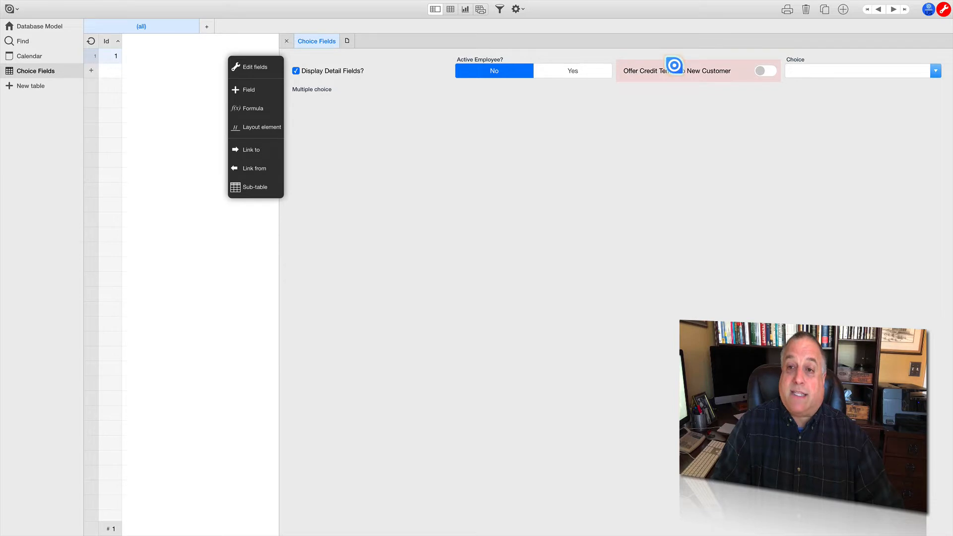
{"action": "left_click", "coordinate": [747, 62]}
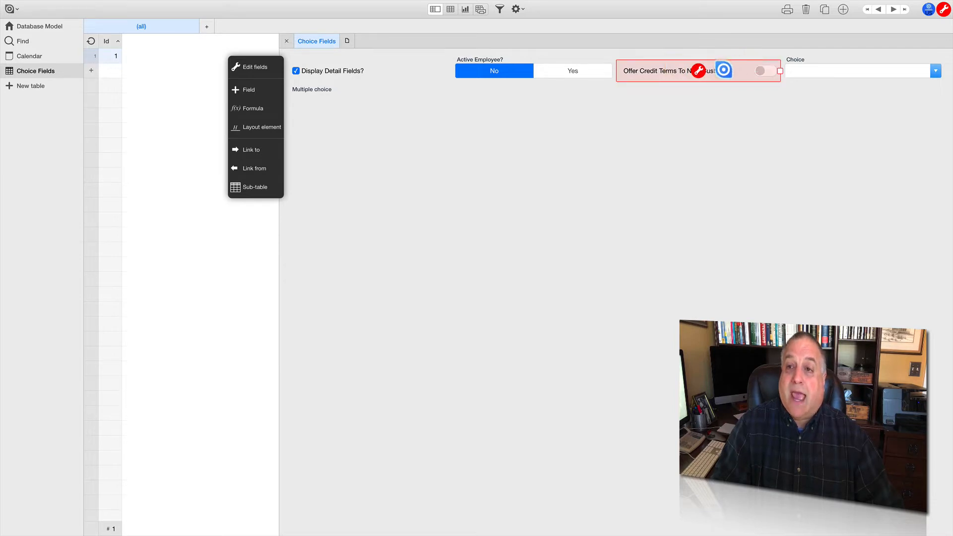
{"action": "left_click", "coordinate": [699, 71]}
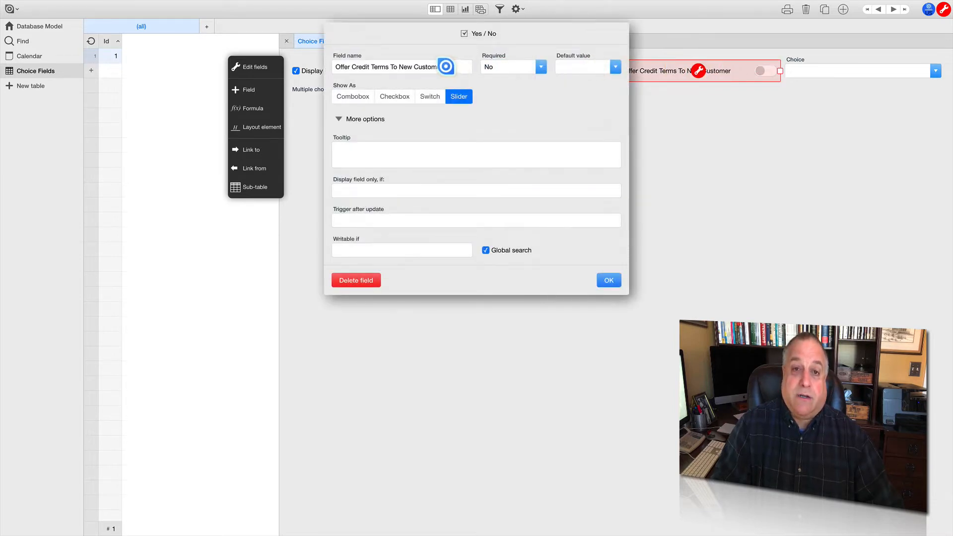
{"action": "triple_click", "coordinate": [445, 66]}
{"action": "type", "text": "?"}
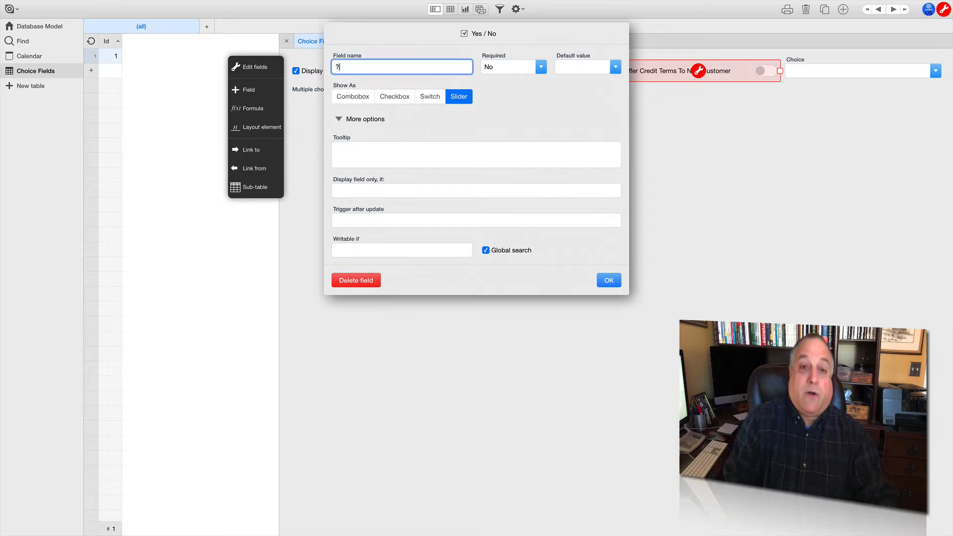
{"action": "key", "text": "super+z"}
{"action": "key", "text": "Right"}
{"action": "type", "text": "?"}
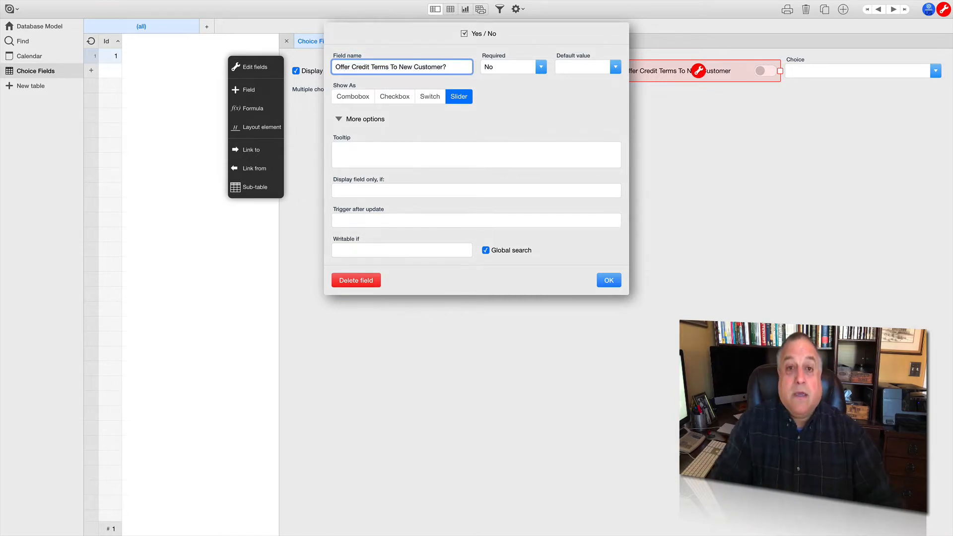
{"action": "left_click", "coordinate": [608, 280]}
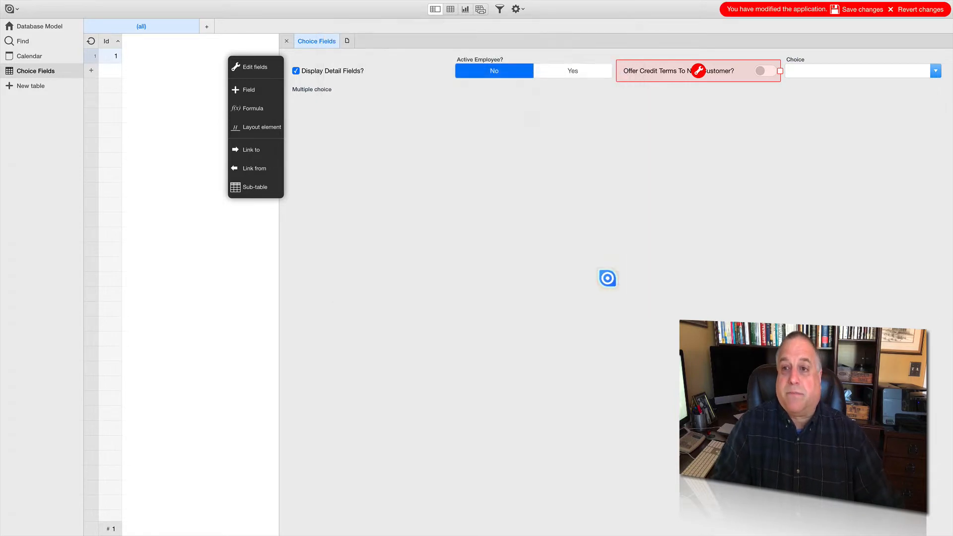
{"action": "left_click", "coordinate": [862, 10]}
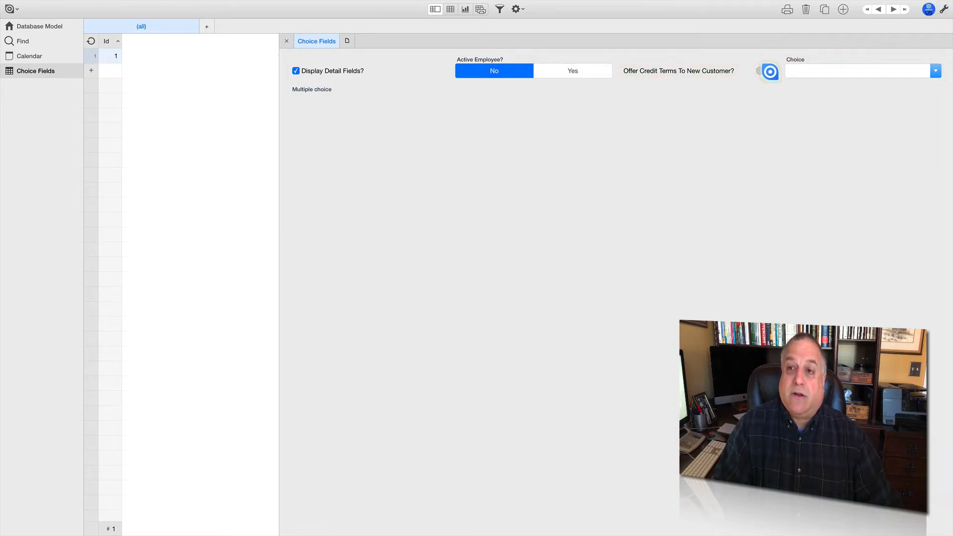
Try the Offer Credit Terms To New Customer? slider by turning it on and off, finishing with it off.
{"action": "left_click", "coordinate": [767, 71]}
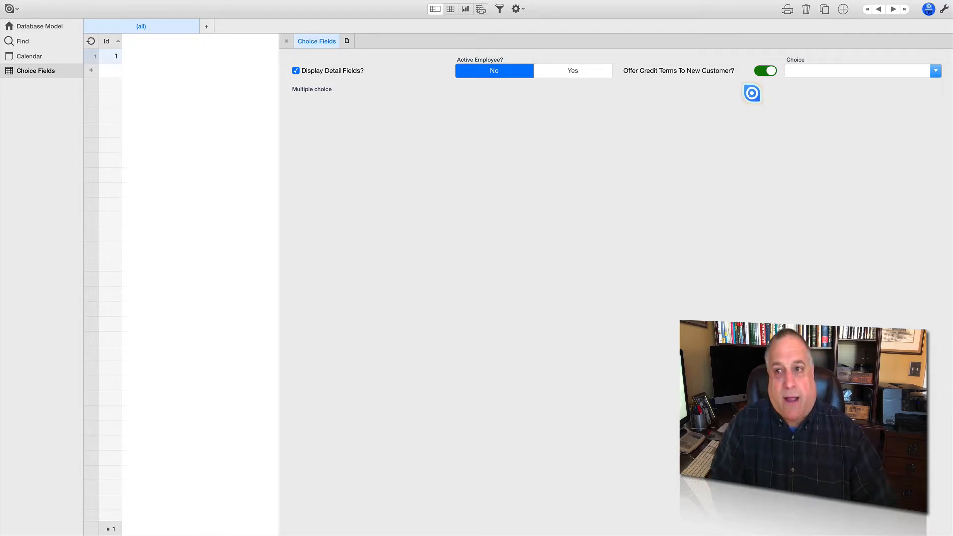
{"action": "left_click", "coordinate": [771, 72]}
{"action": "left_click", "coordinate": [761, 73]}
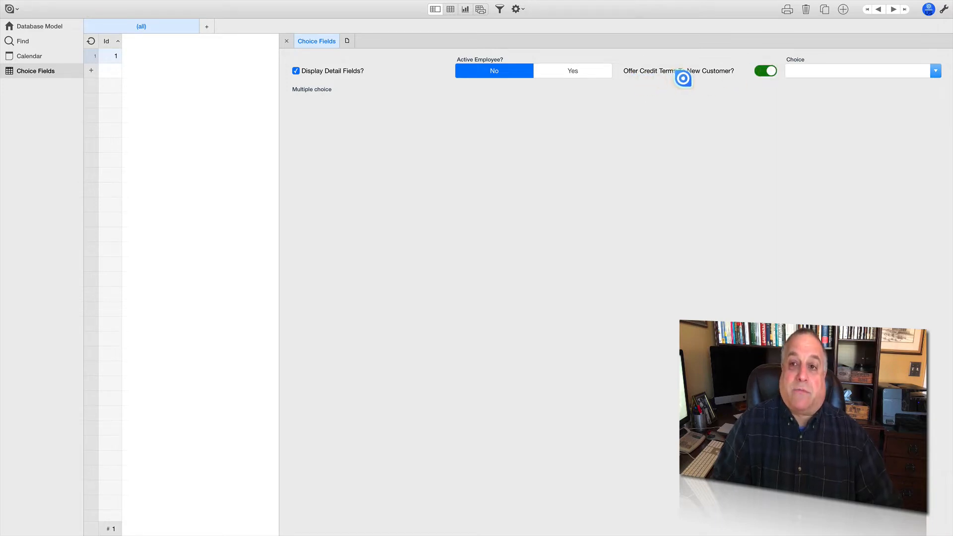
{"action": "left_click", "coordinate": [759, 71]}
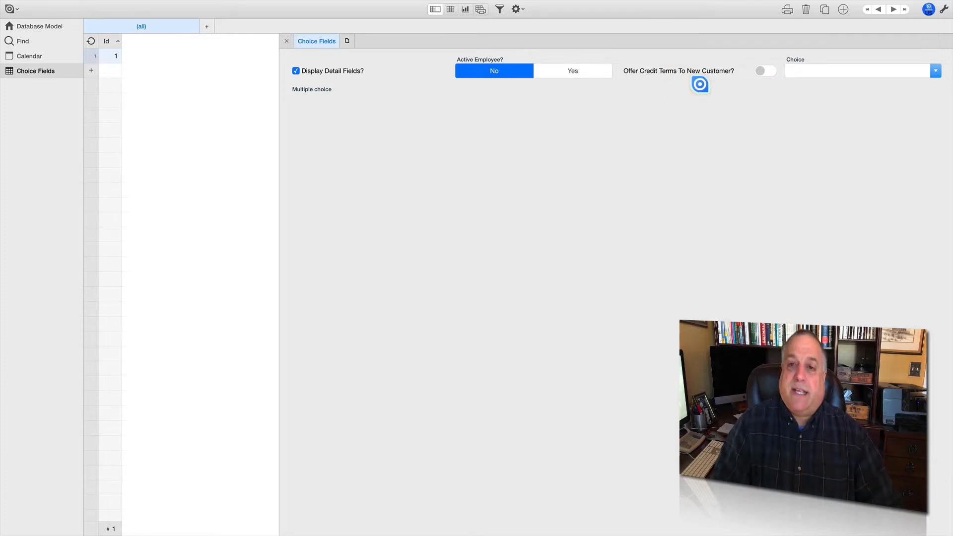
Move Offer Credit Terms To New Customer? ahead of Active Employee? in the form, save the changes and leave edit mode.
{"action": "left_click", "coordinate": [944, 9]}
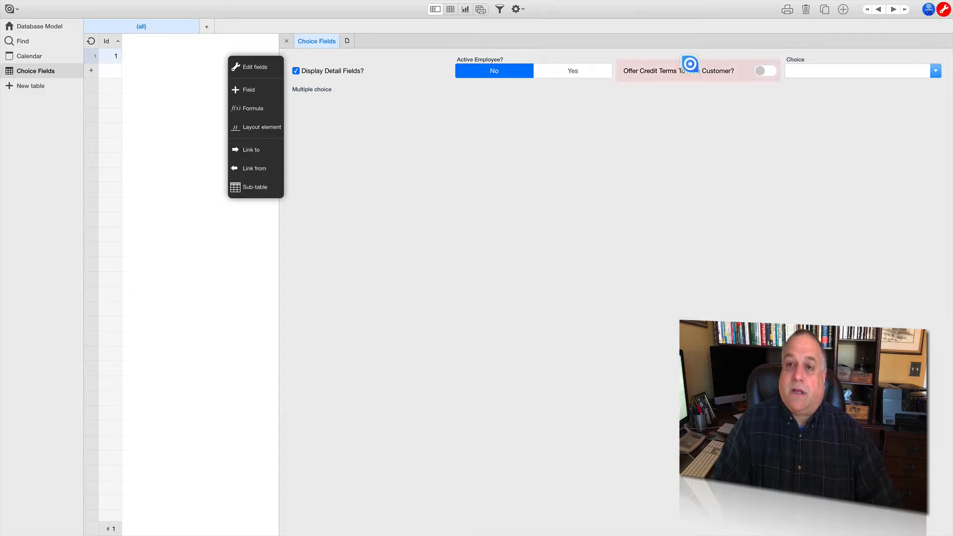
{"action": "left_click_drag", "start_coordinate": [690, 62], "coordinate": [493, 64]}
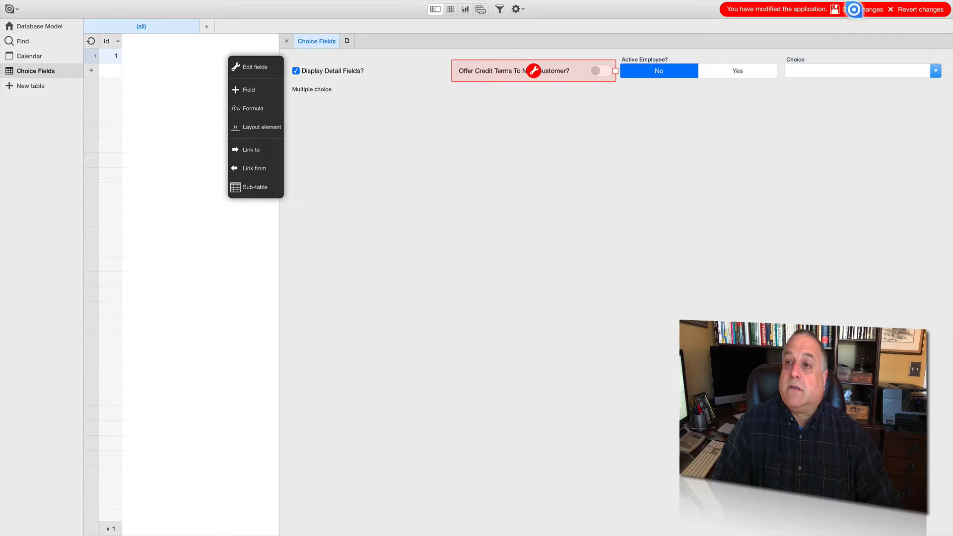
{"action": "left_click", "coordinate": [839, 10]}
{"action": "left_click", "coordinate": [943, 9]}
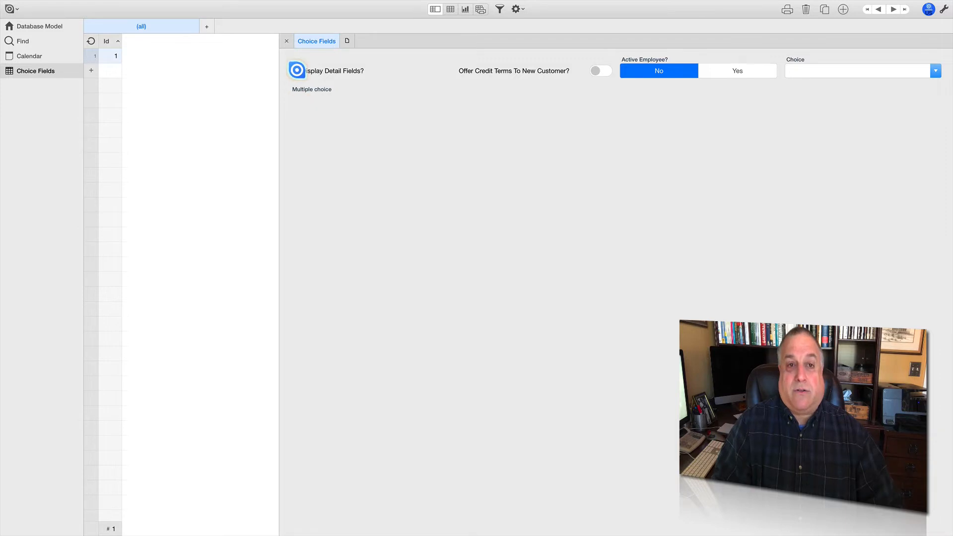
Try the Display Detail Fields? checkbox in the record and set Active Employee? to Yes.
{"action": "left_click", "coordinate": [294, 71]}
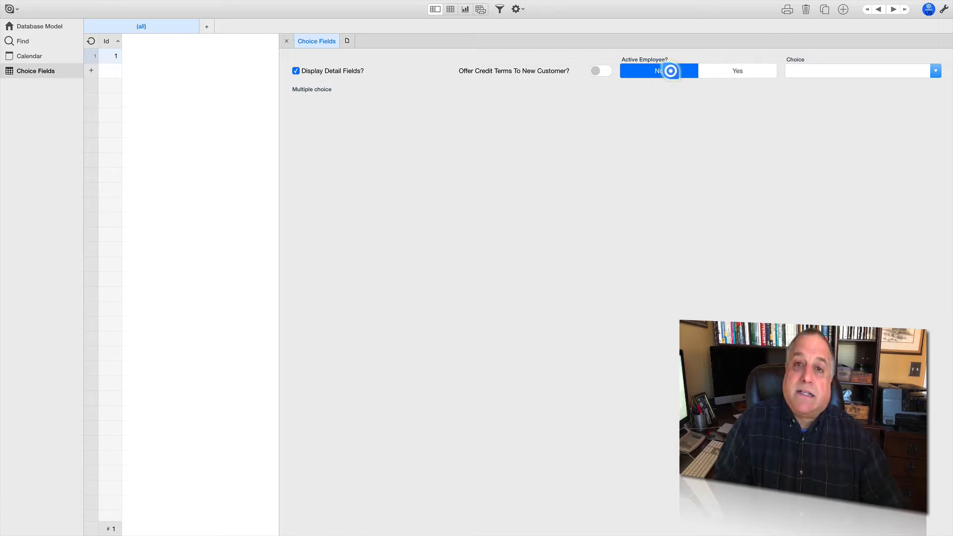
{"action": "left_click", "coordinate": [730, 71]}
{"action": "left_click", "coordinate": [675, 71]}
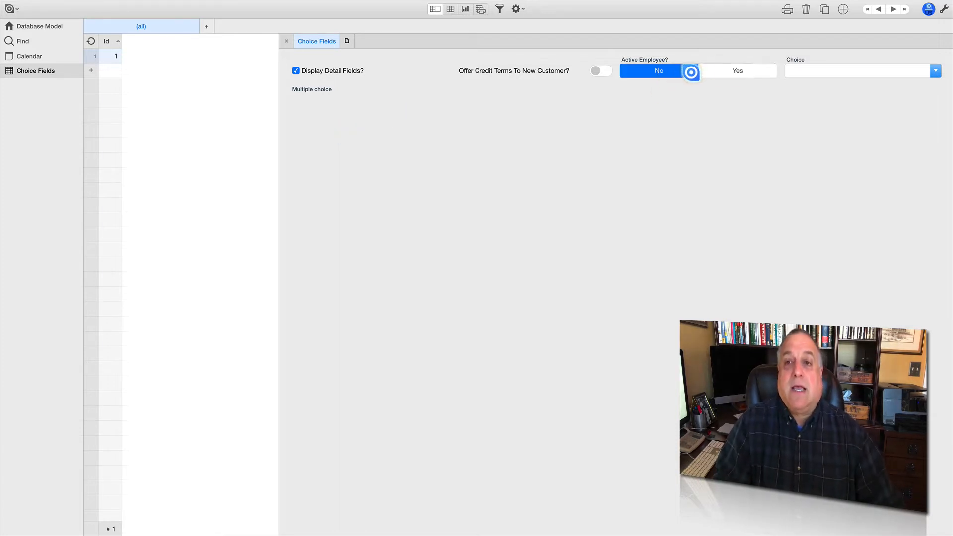
{"action": "left_click", "coordinate": [714, 71]}
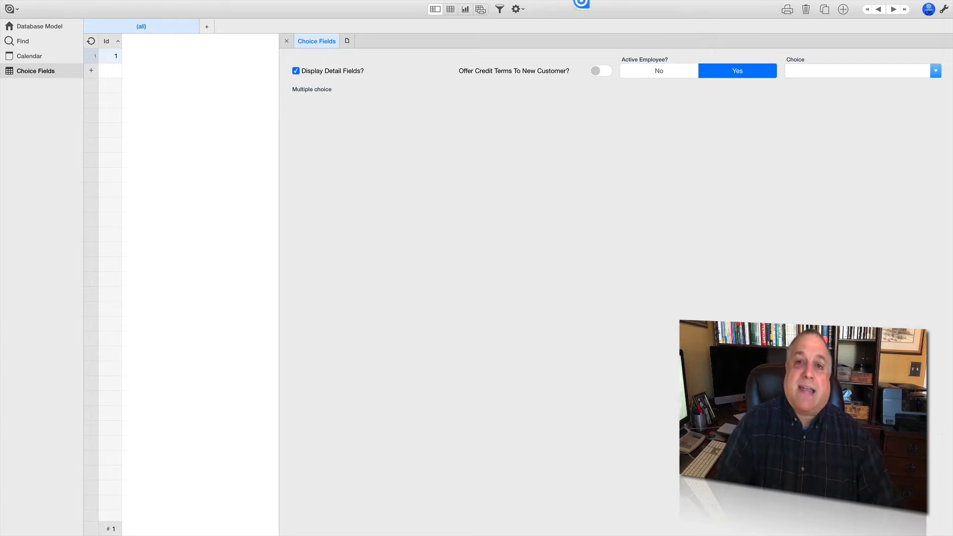
Delete the "Display Detail Fields?" and "Offer Credit Terms To New Customer?" fields from the Choice Fields table.
{"action": "left_click", "coordinate": [516, 9]}
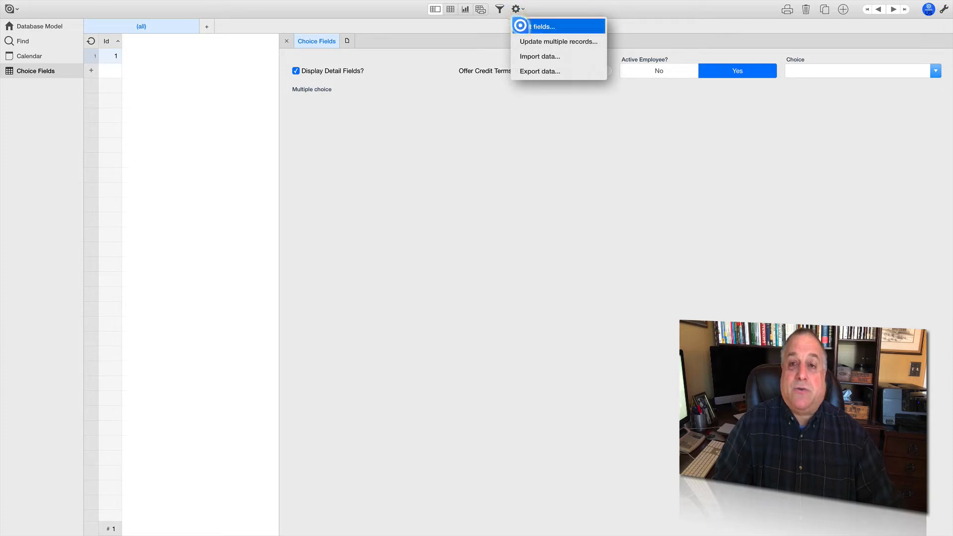
{"action": "left_click", "coordinate": [519, 26]}
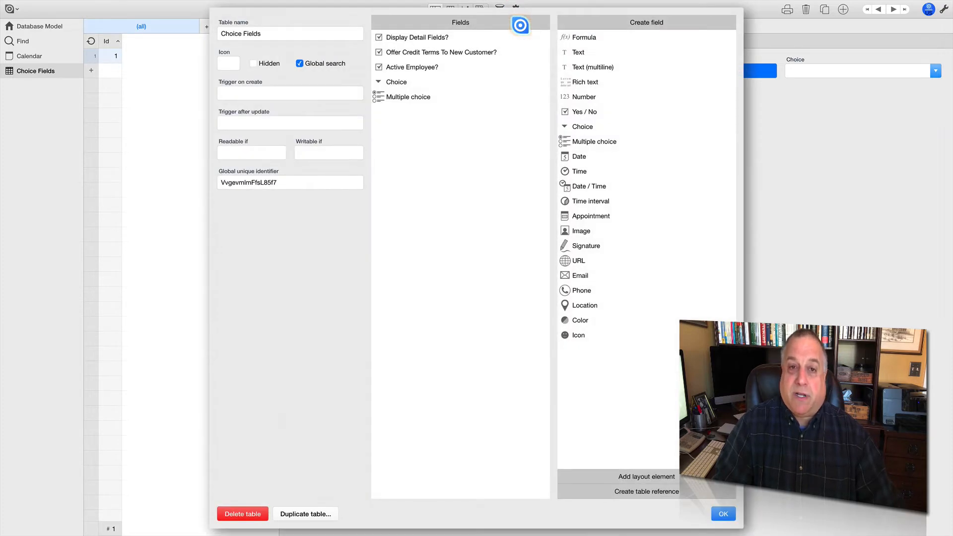
{"action": "double_click", "coordinate": [430, 37]}
{"action": "left_click", "coordinate": [355, 279]}
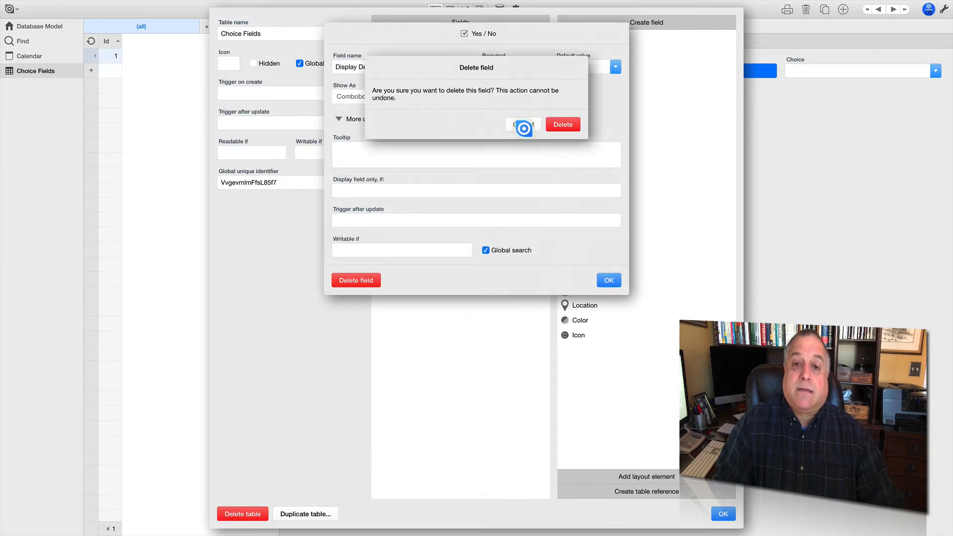
{"action": "left_click", "coordinate": [555, 123]}
{"action": "double_click", "coordinate": [404, 36]}
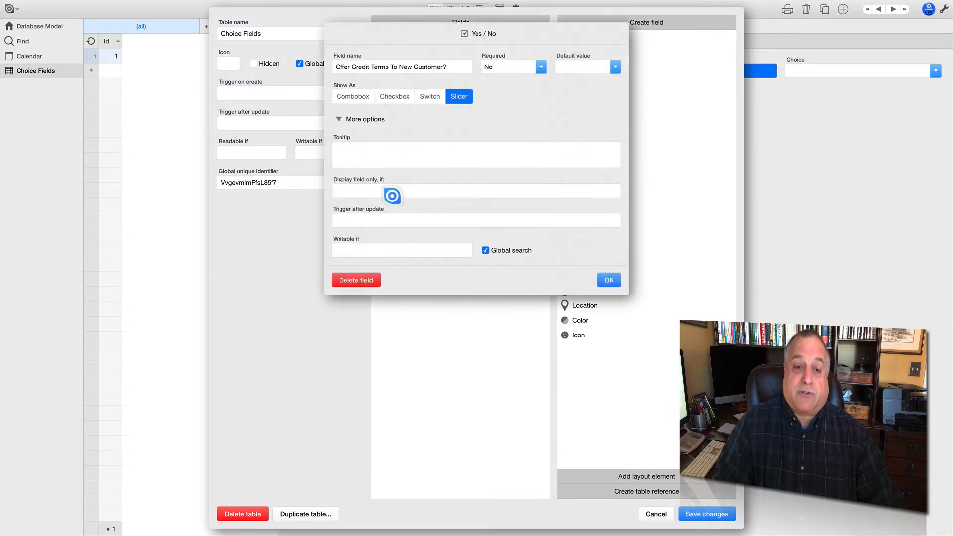
{"action": "left_click", "coordinate": [362, 280]}
{"action": "left_click", "coordinate": [562, 124]}
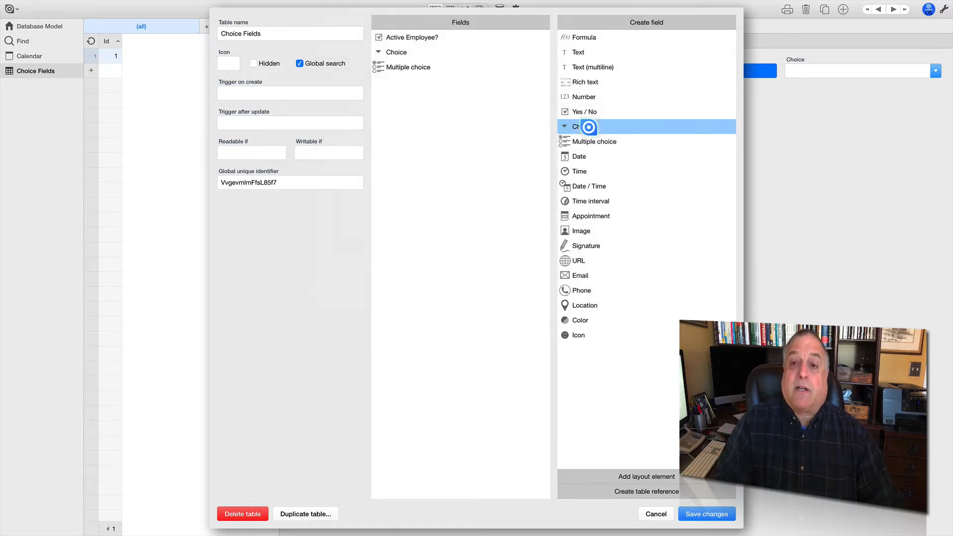
Add two more Choice fields below the existing one and rename the original Choice field to "Type of Service", shown as a Combobox.
{"action": "left_click_drag", "start_coordinate": [583, 123], "coordinate": [424, 68]}
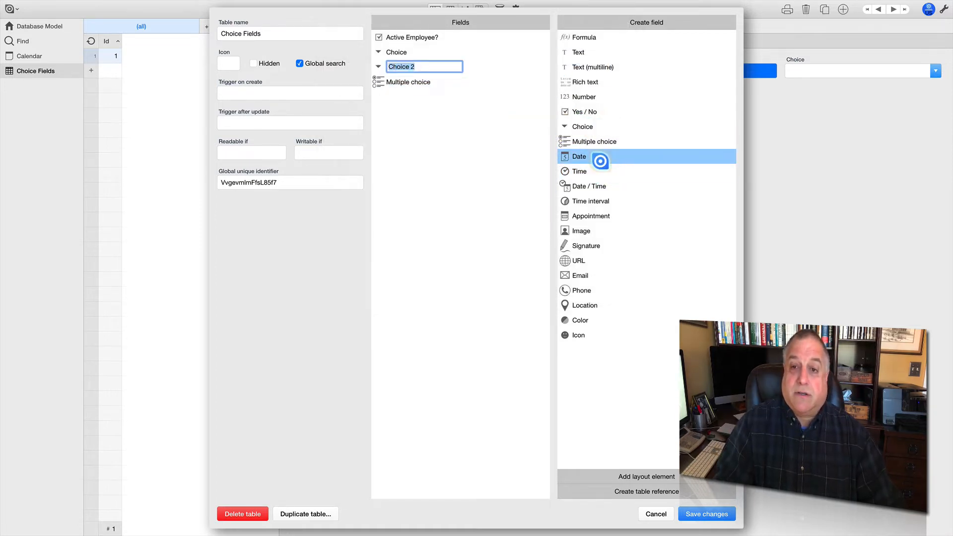
{"action": "left_click_drag", "start_coordinate": [593, 124], "coordinate": [417, 83]}
{"action": "left_click", "coordinate": [398, 54]}
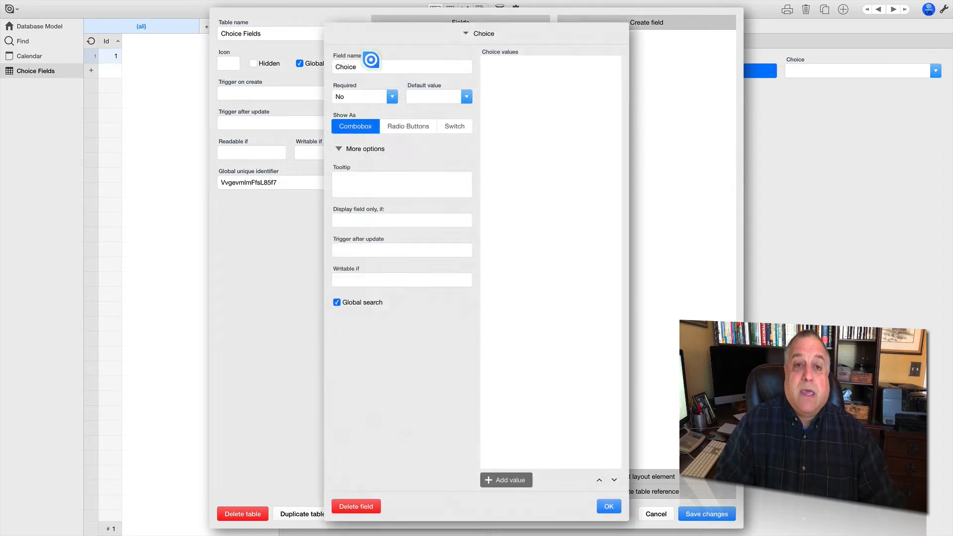
{"action": "left_click", "coordinate": [364, 66]}
{"action": "type", "text": "T"}
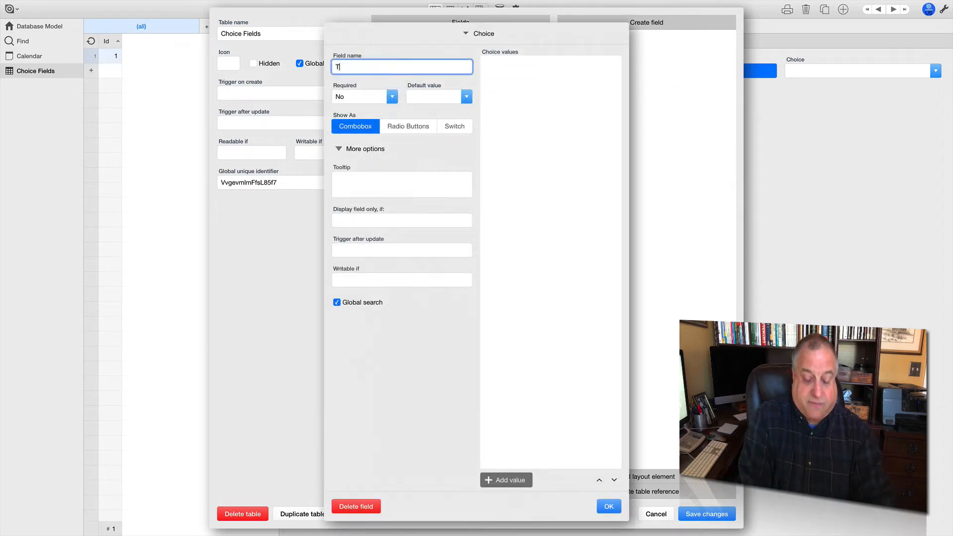
{"action": "type", "text": "ype of Serviuc"}
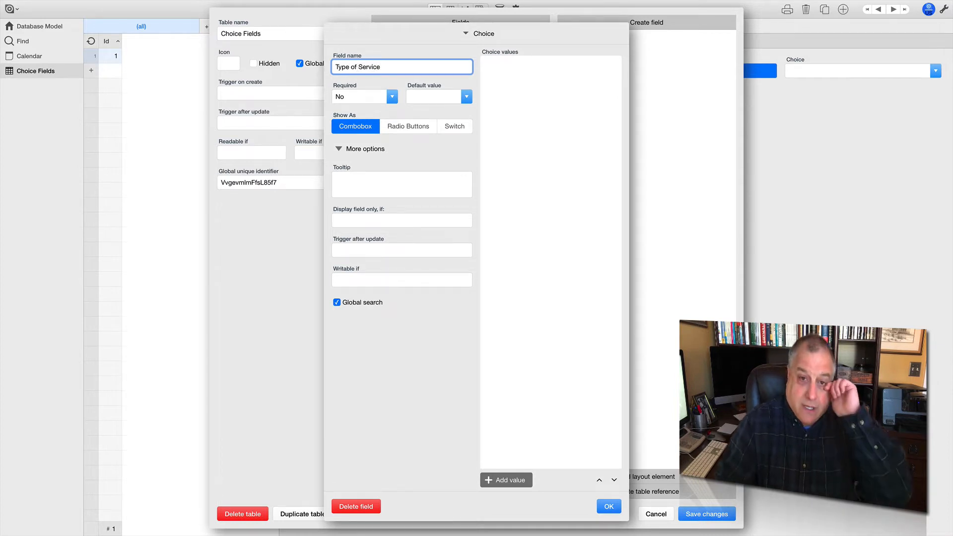
{"action": "left_click", "coordinate": [348, 128]}
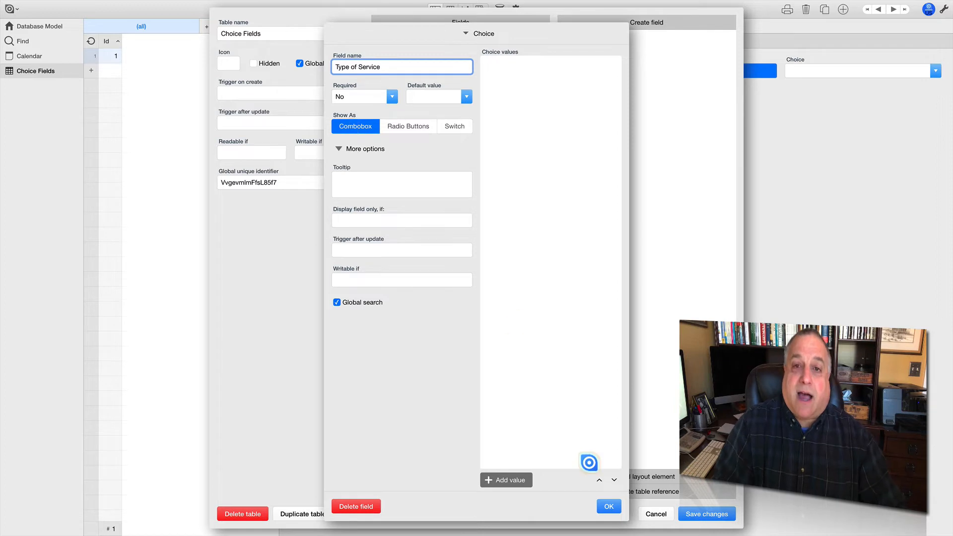
{"action": "left_click", "coordinate": [608, 506]}
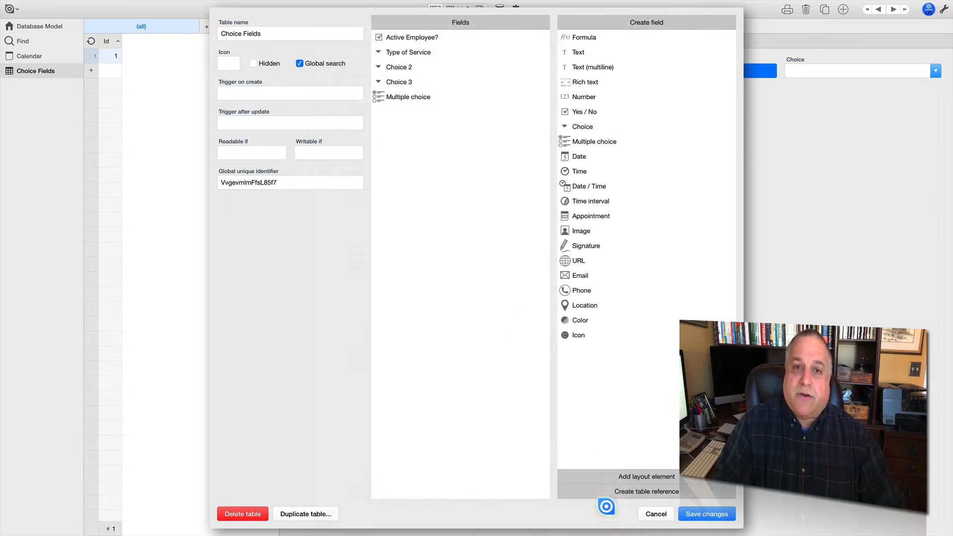
Rename the Choice 2 field to "Type of Company" and show it as Radio Buttons.
{"action": "left_click", "coordinate": [404, 67]}
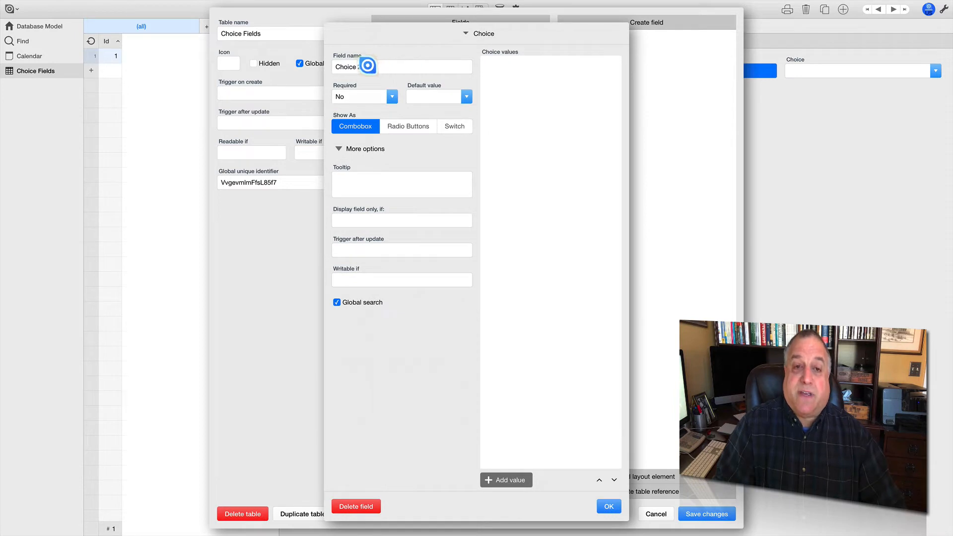
{"action": "triple_click", "coordinate": [368, 66]}
{"action": "type", "text": "Type"}
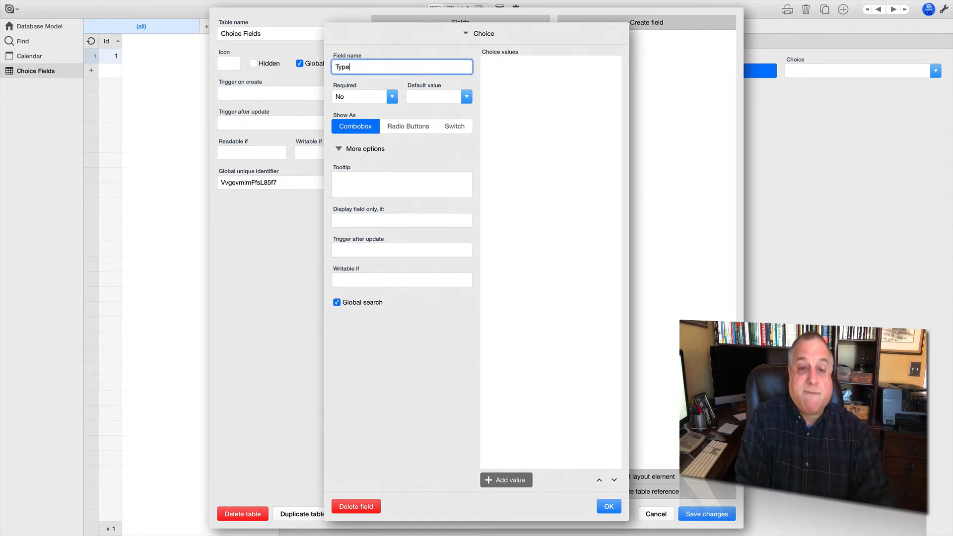
{"action": "type", "text": " of Company"}
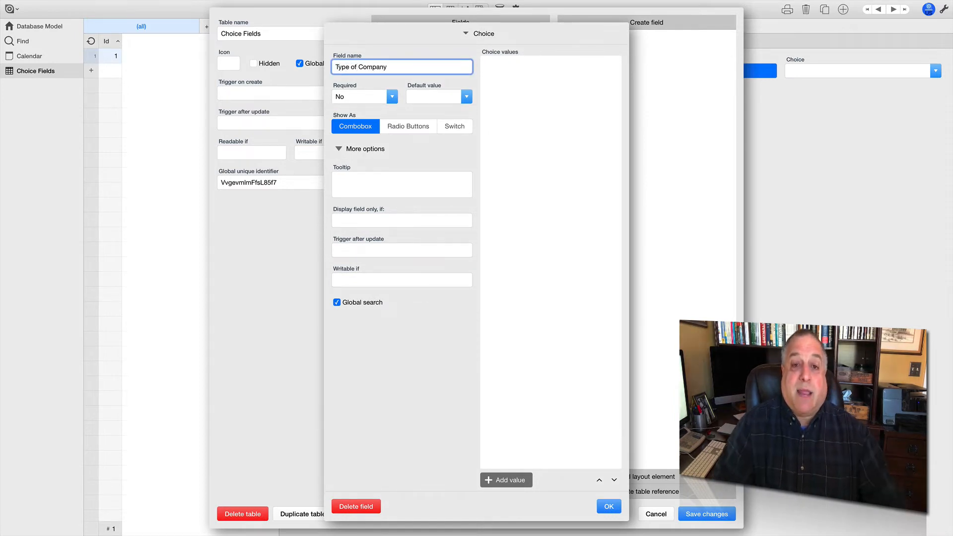
{"action": "left_click", "coordinate": [391, 123]}
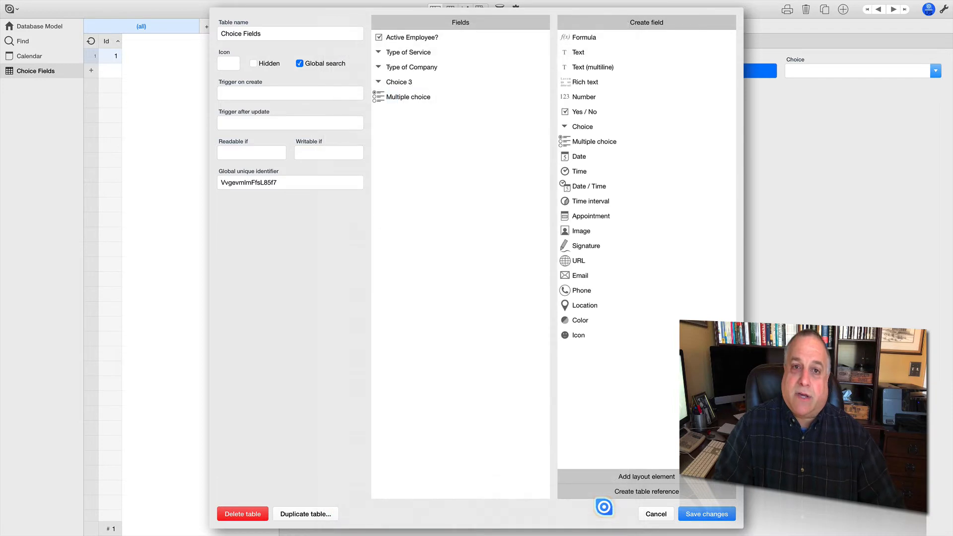
Rename the Choice 3 field to "Company Current Status" and show it as a Switch.
{"action": "left_click", "coordinate": [400, 99]}
{"action": "left_click", "coordinate": [401, 83]}
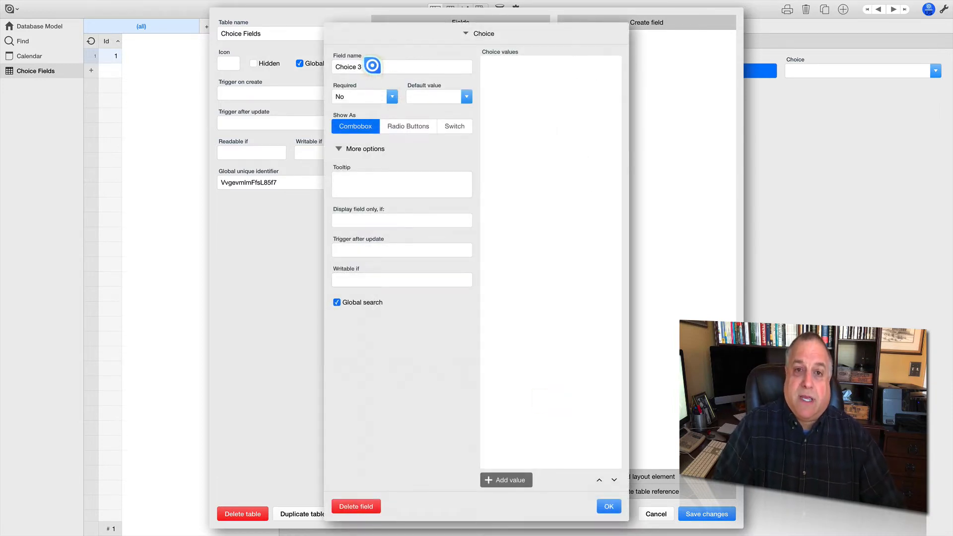
{"action": "left_click", "coordinate": [453, 125]}
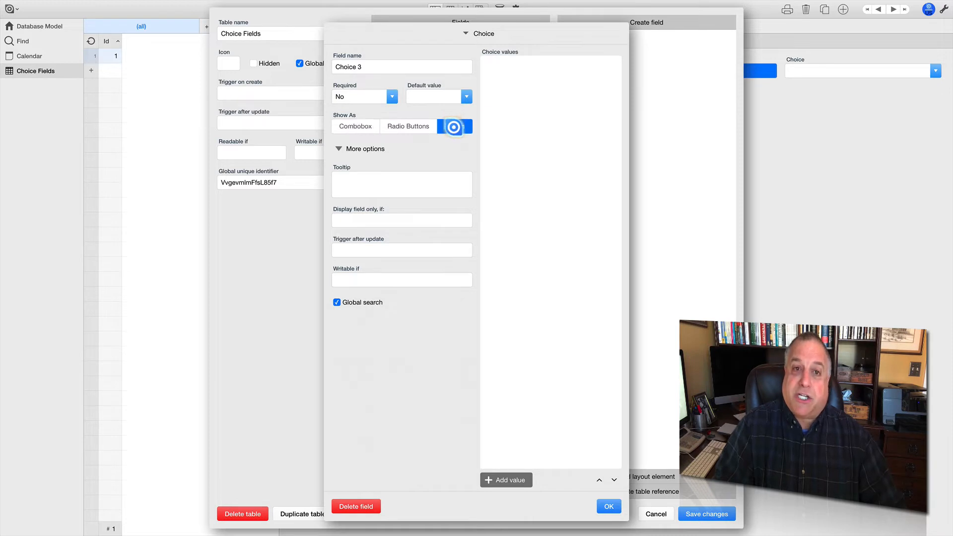
{"action": "triple_click", "coordinate": [367, 65]}
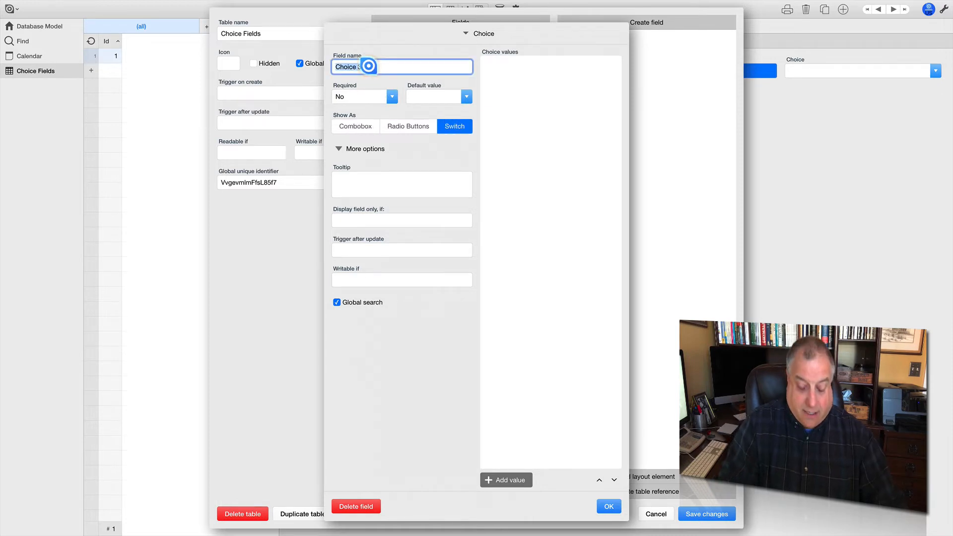
{"action": "type", "text": "Company Curre"}
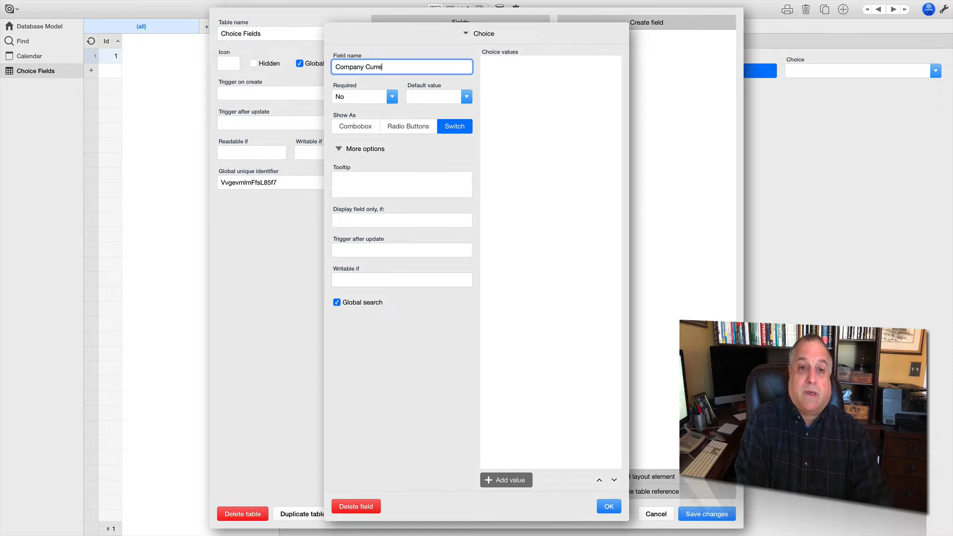
{"action": "type", "text": "nt Status"}
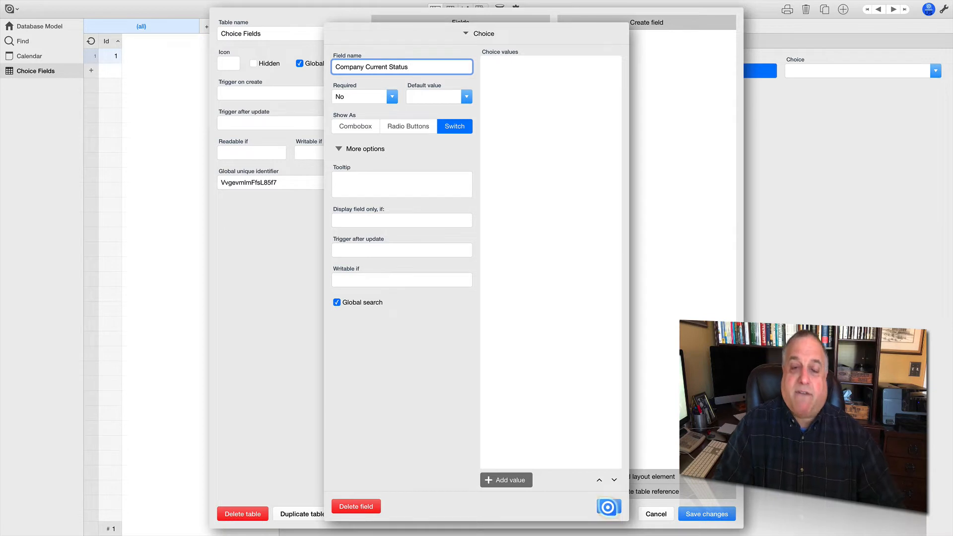
{"action": "left_click", "coordinate": [607, 507]}
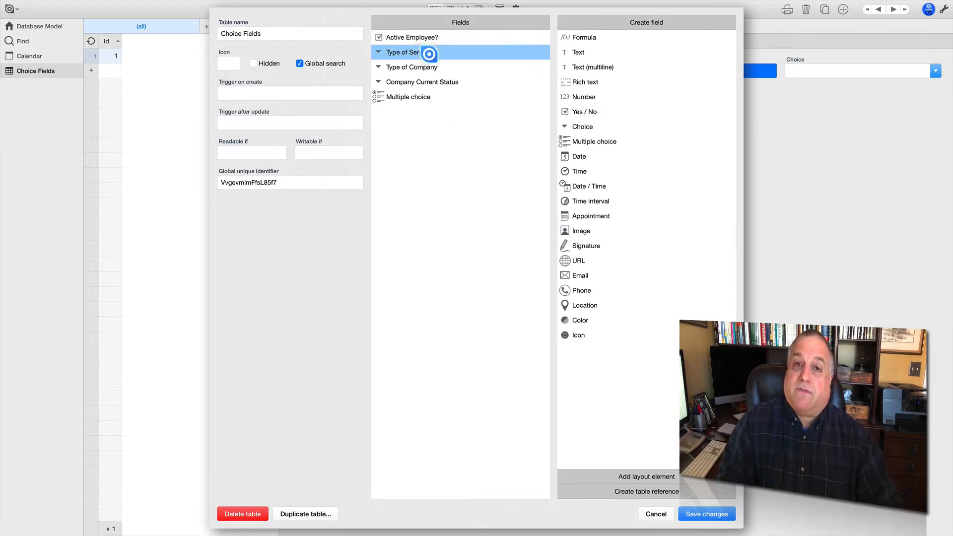
Add the choice value "Electrician" to the Type of Service field, with a light bulb icon and the red preset color.
{"action": "left_click", "coordinate": [429, 53]}
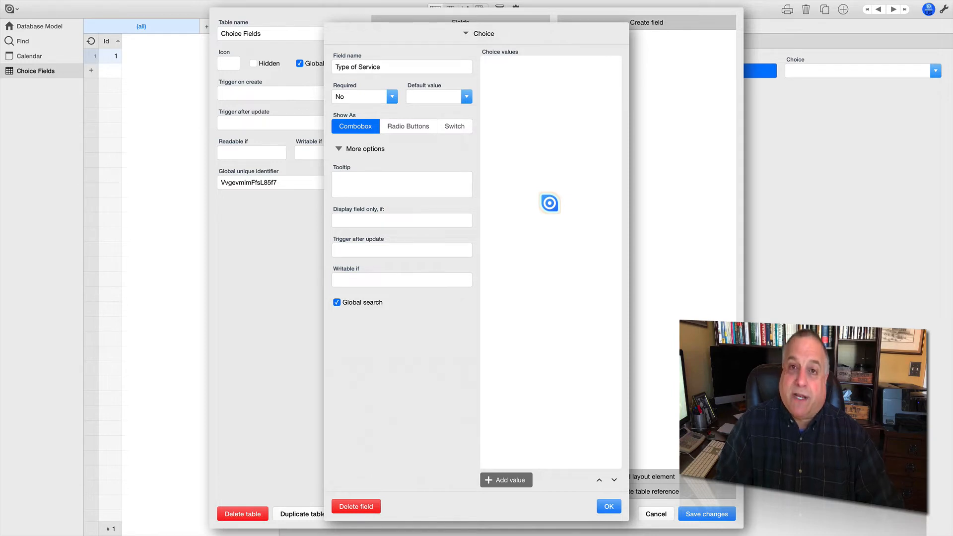
{"action": "left_click", "coordinate": [504, 480]}
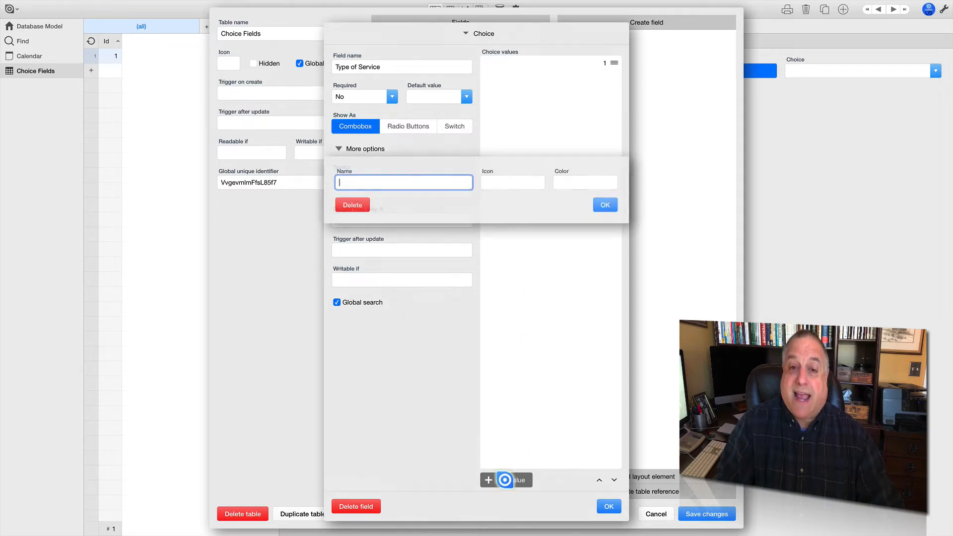
{"action": "type", "text": "Electrician"}
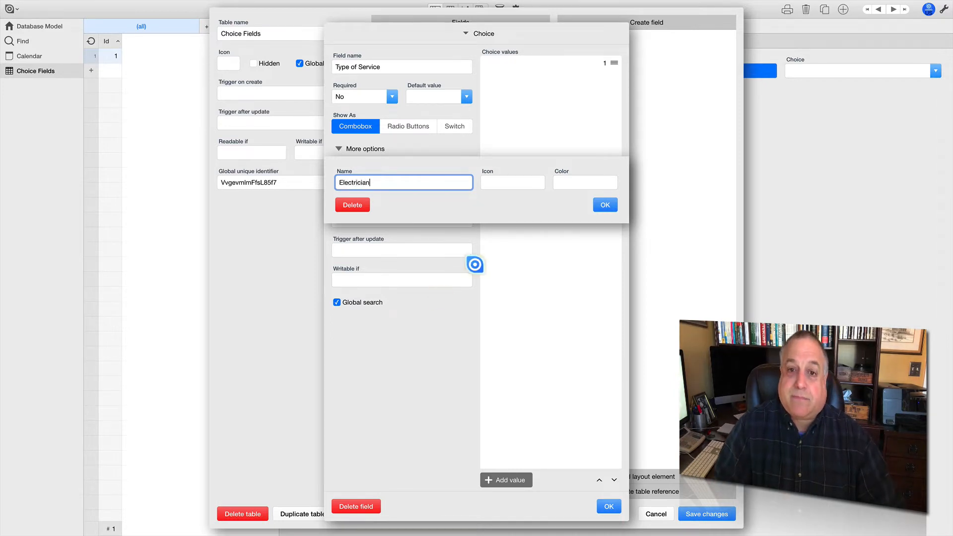
{"action": "left_click", "coordinate": [498, 183]}
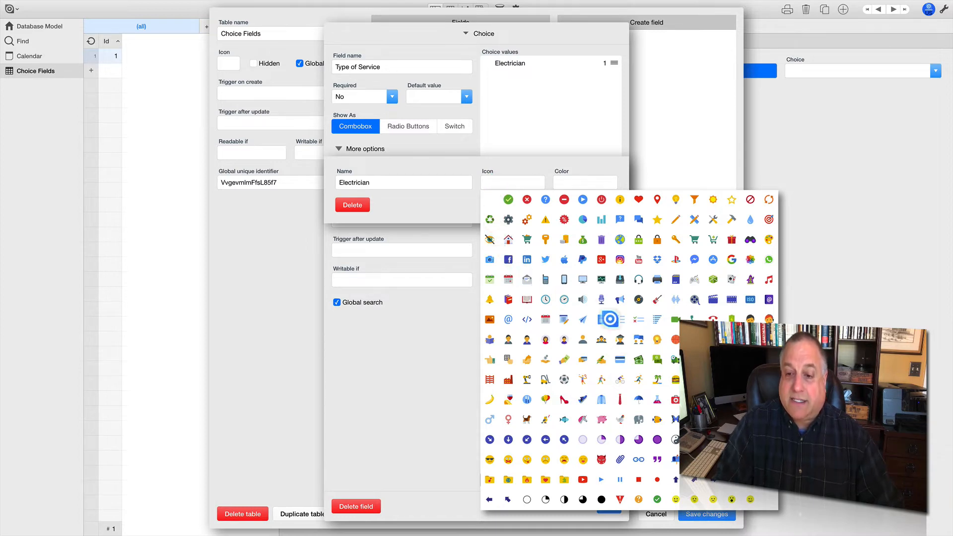
{"action": "left_click", "coordinate": [657, 339]}
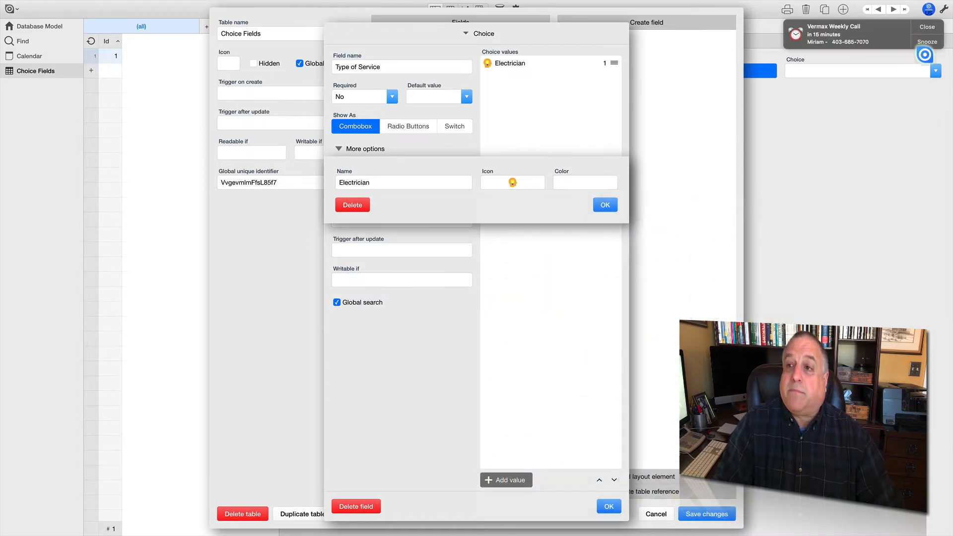
{"action": "left_click", "coordinate": [928, 27]}
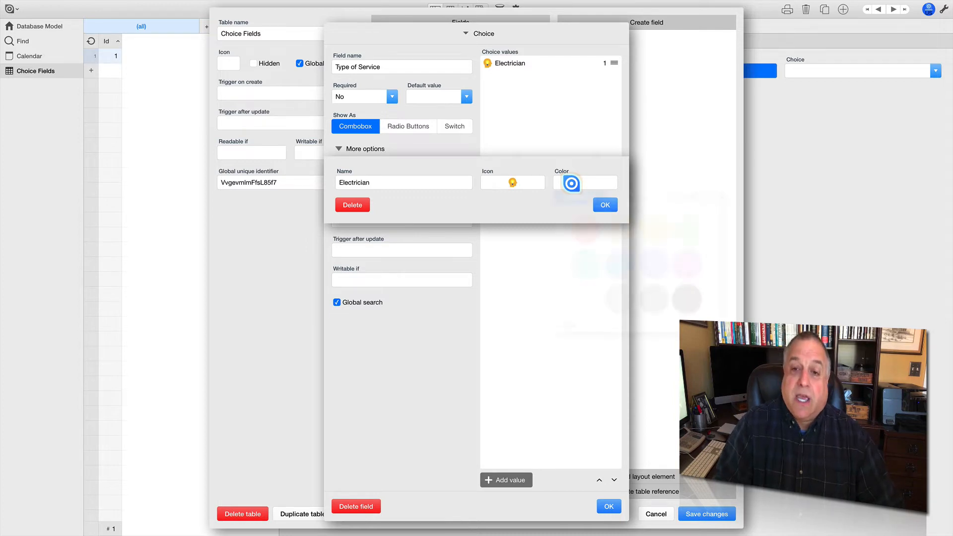
{"action": "left_click", "coordinate": [571, 184]}
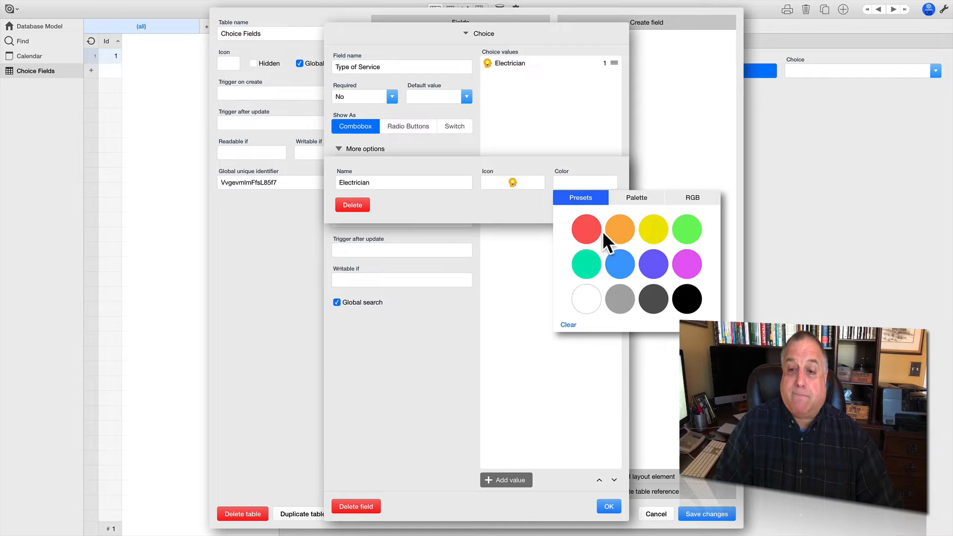
{"action": "left_click", "coordinate": [587, 237]}
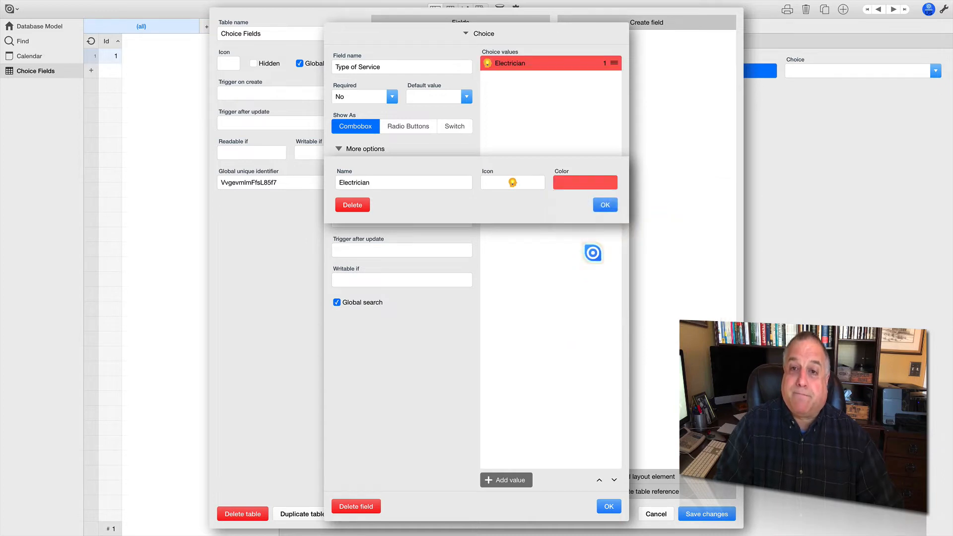
{"action": "left_click", "coordinate": [603, 205]}
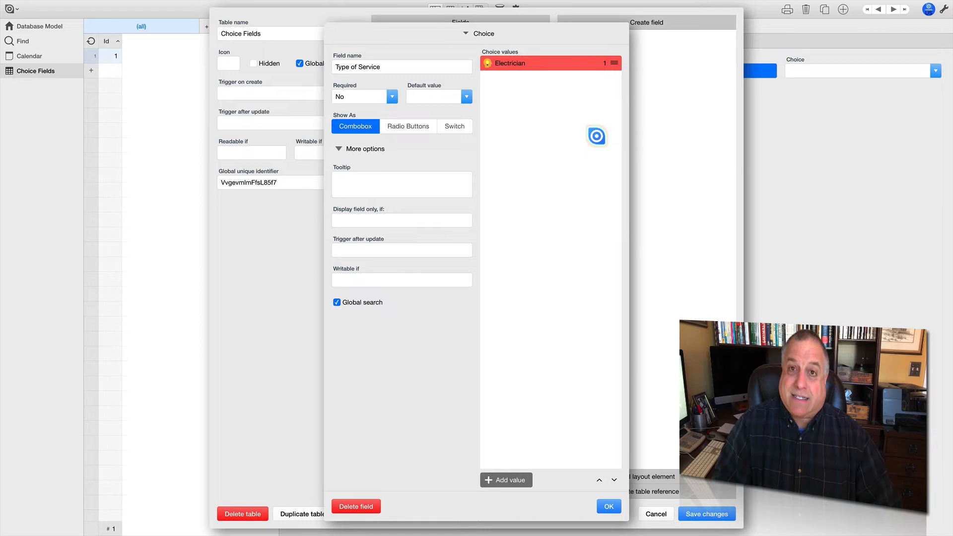
Add a choice value named "Delete This One" to Type of Service and delete it again.
{"action": "left_click", "coordinate": [519, 480]}
{"action": "type", "text": "Delete This One"}
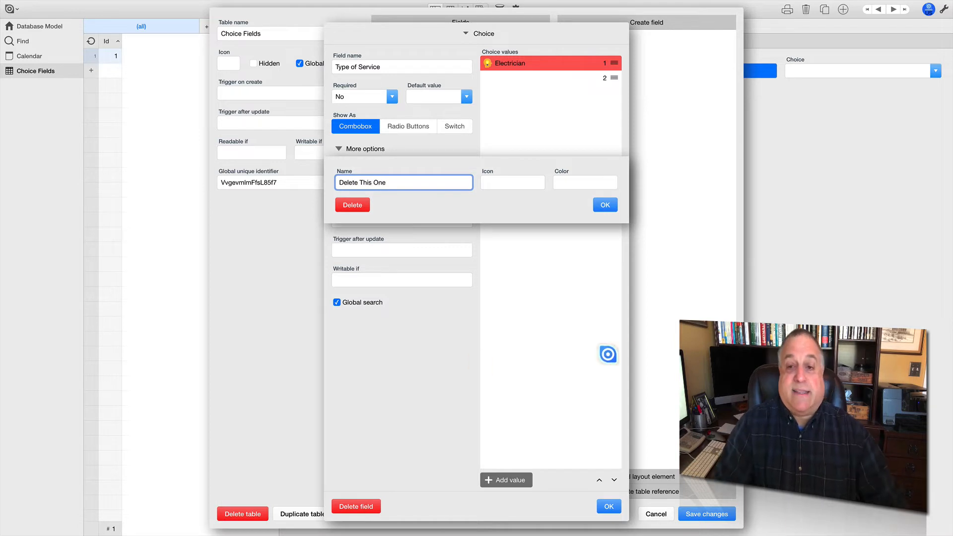
{"action": "left_click", "coordinate": [605, 203]}
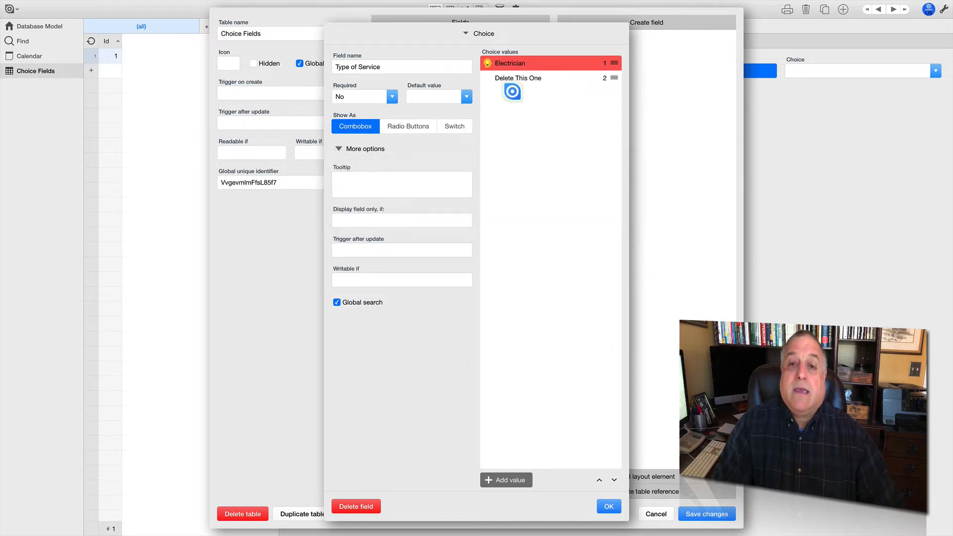
{"action": "left_click", "coordinate": [515, 78]}
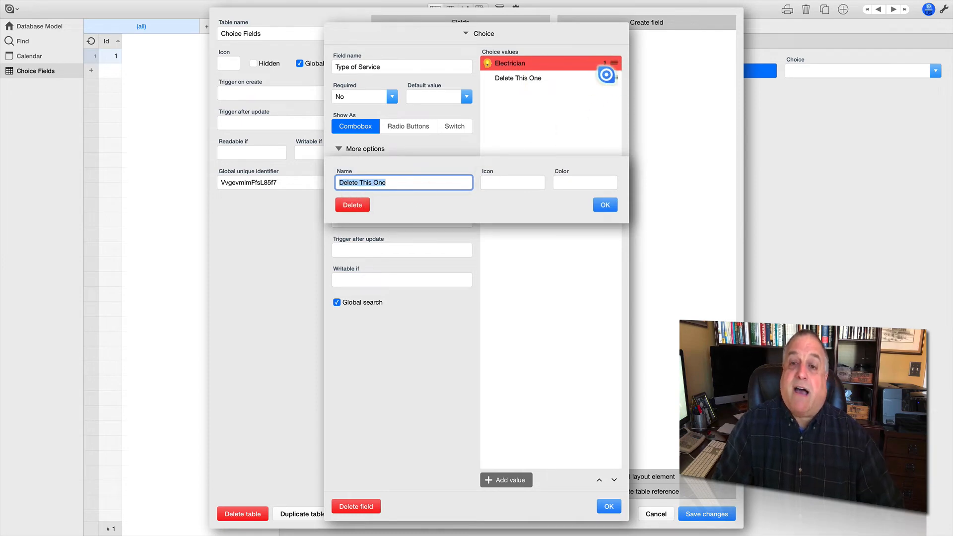
{"action": "left_click", "coordinate": [353, 206]}
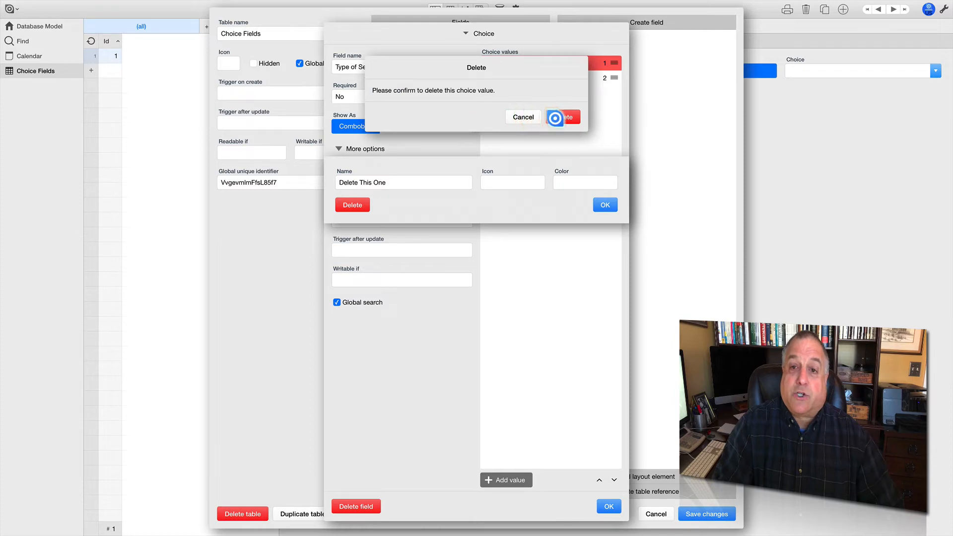
{"action": "left_click", "coordinate": [554, 118]}
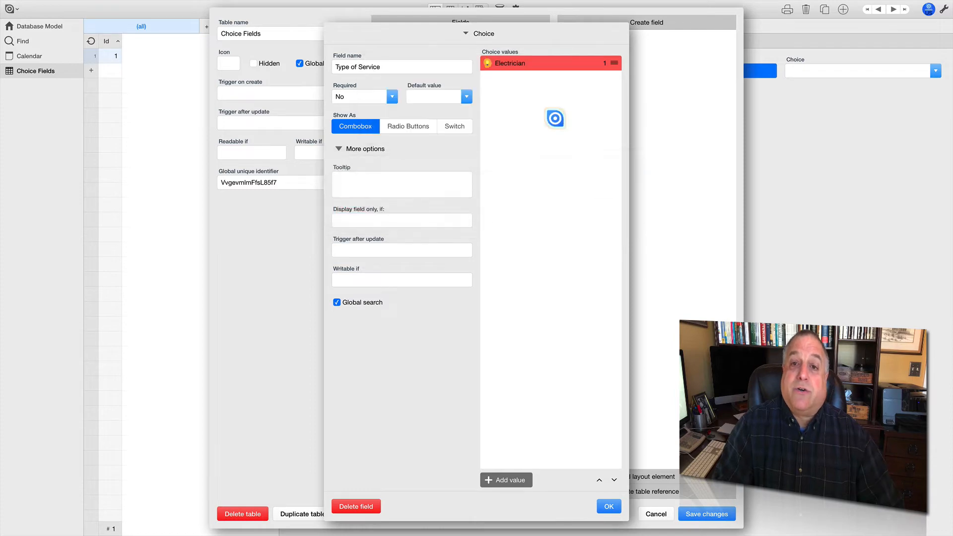
Add the choice value "Plumber" to Type of Service with the teal green preset color and no icon.
{"action": "left_click", "coordinate": [503, 479]}
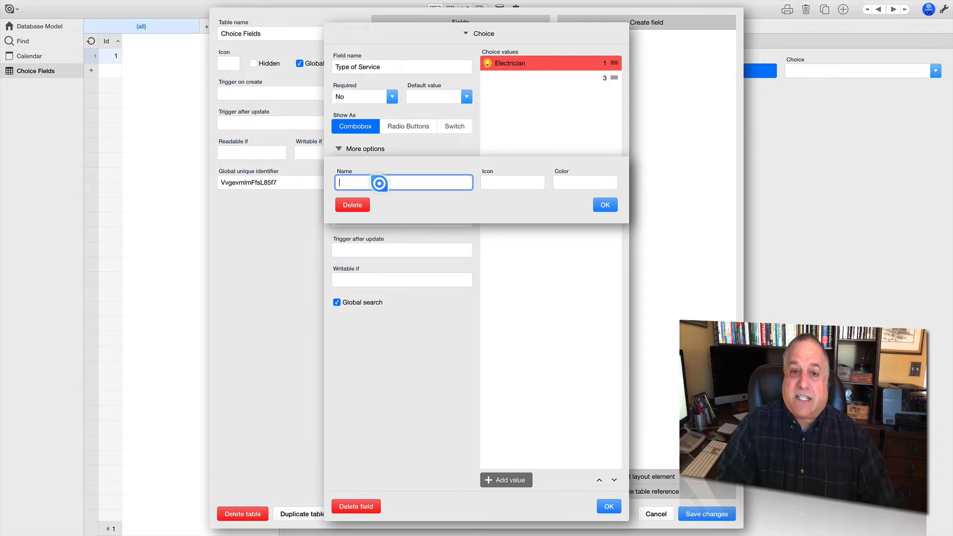
{"action": "type", "text": "Plumber"}
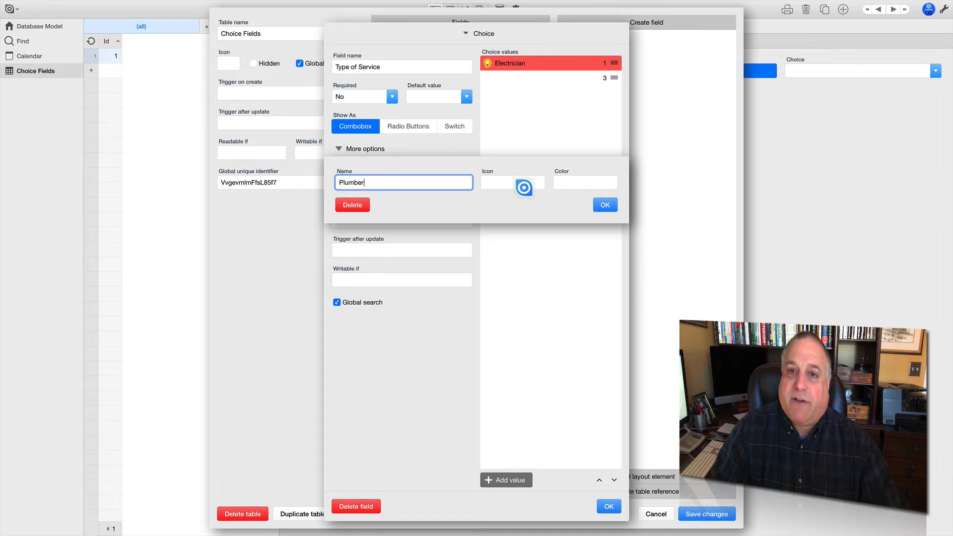
{"action": "left_click", "coordinate": [564, 181]}
{"action": "left_click", "coordinate": [586, 264]}
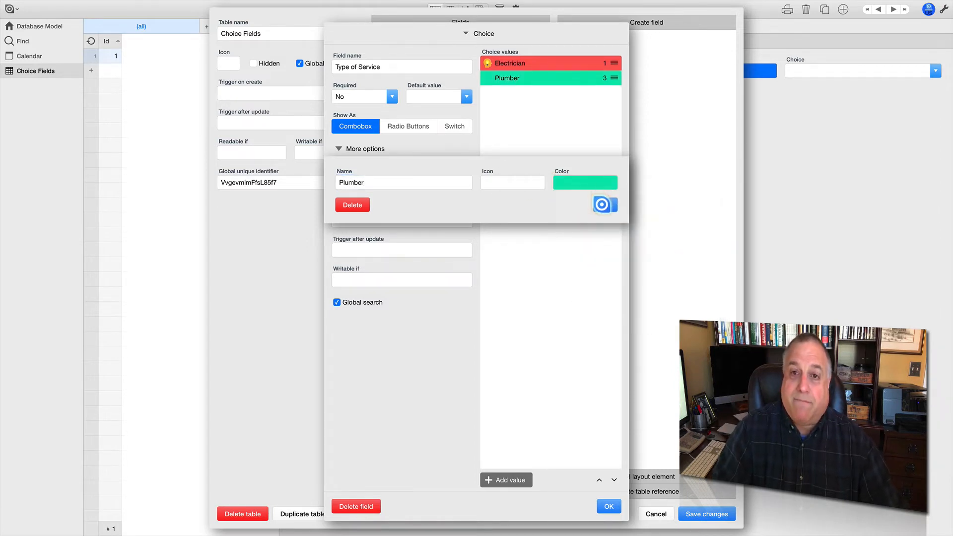
{"action": "left_click", "coordinate": [478, 432]}
Add the choice value "Landscape Service" to Type of Service, with a palm tree icon and the blue preset color.
{"action": "left_click", "coordinate": [503, 478]}
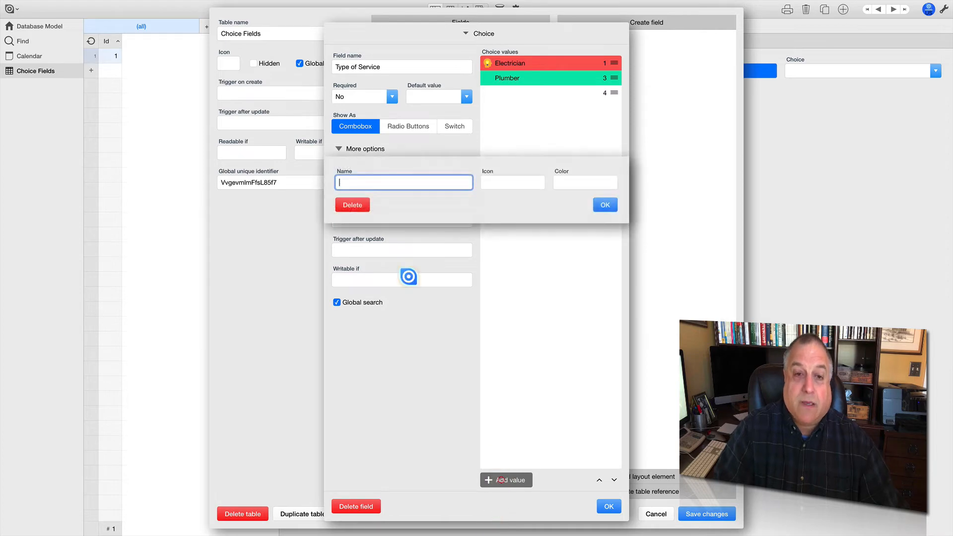
{"action": "type", "text": "L"}
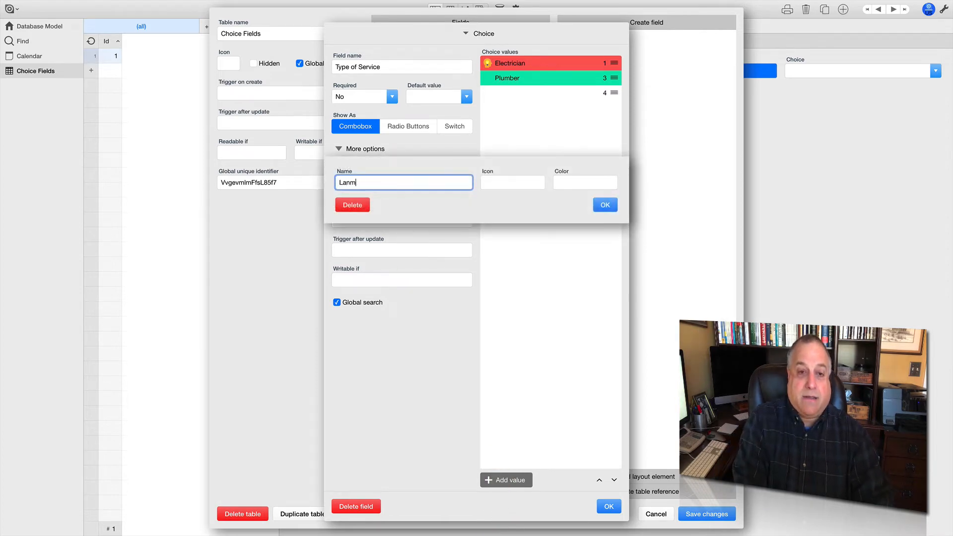
{"action": "type", "text": "andscape Service"}
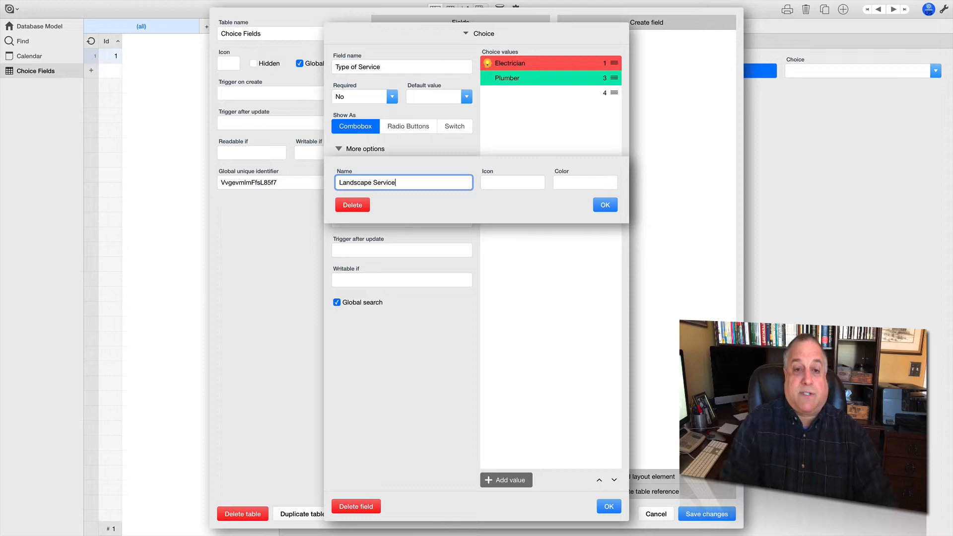
{"action": "left_click", "coordinate": [514, 182]}
{"action": "left_click", "coordinate": [658, 379]}
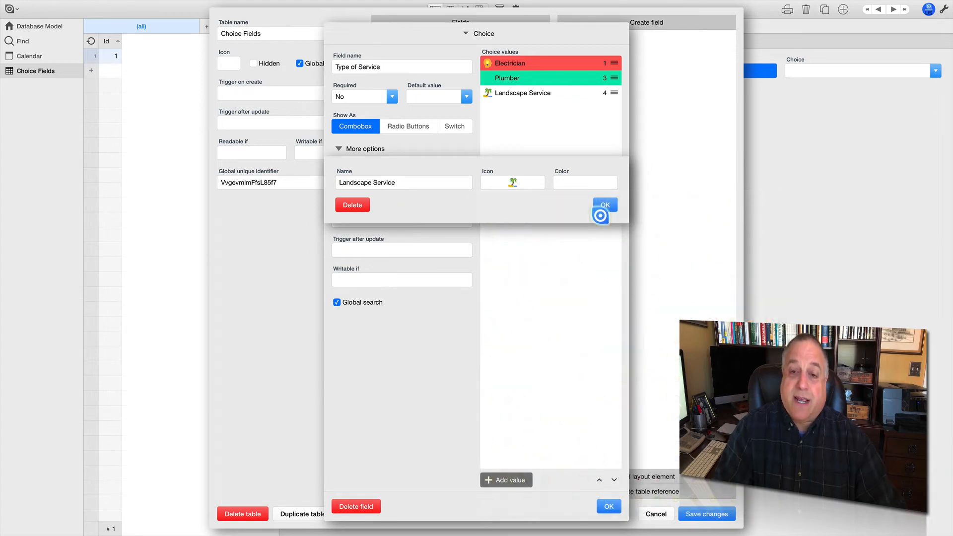
{"action": "left_click", "coordinate": [592, 184]}
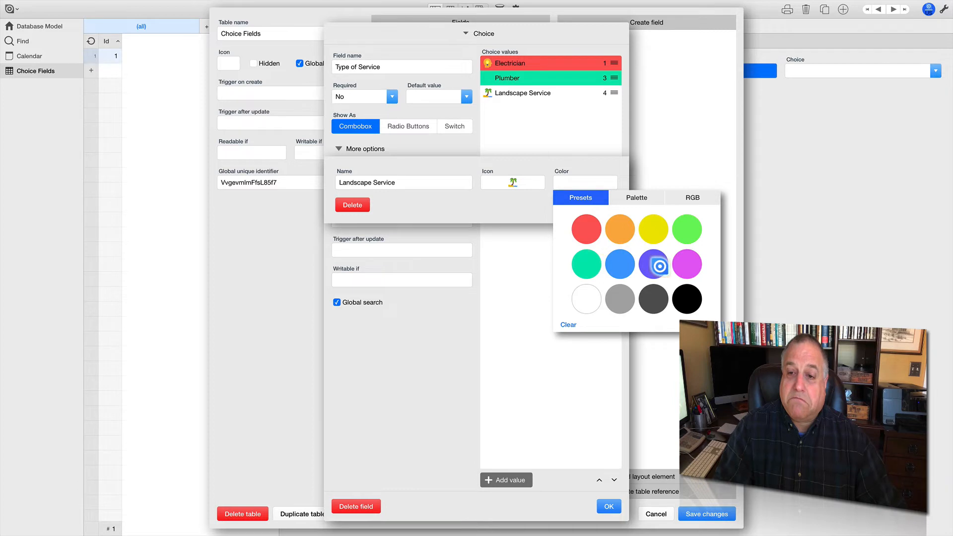
{"action": "left_click", "coordinate": [614, 264]}
{"action": "left_click", "coordinate": [605, 206]}
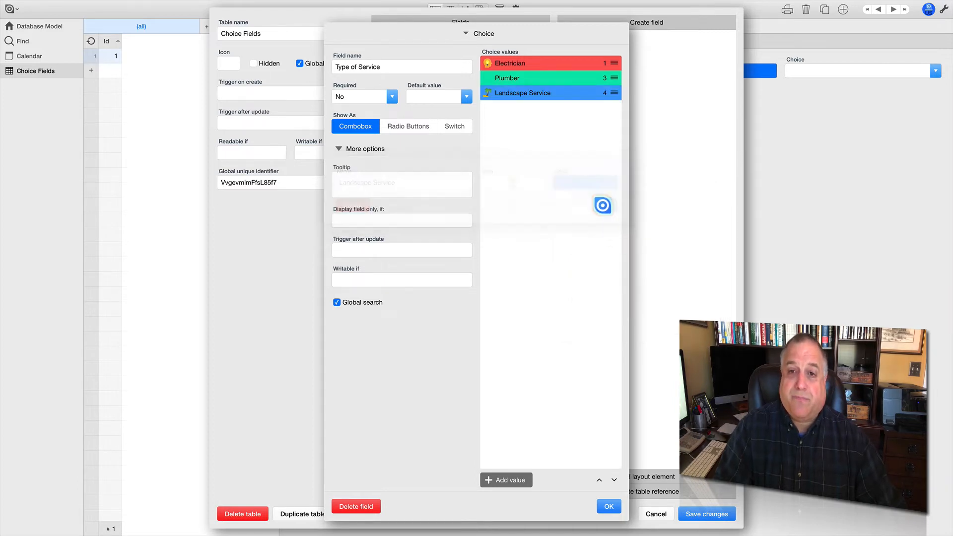
Add the choice value "Roofer" to Type of Service, with a house icon and the dark gray preset color.
{"action": "left_click", "coordinate": [512, 481]}
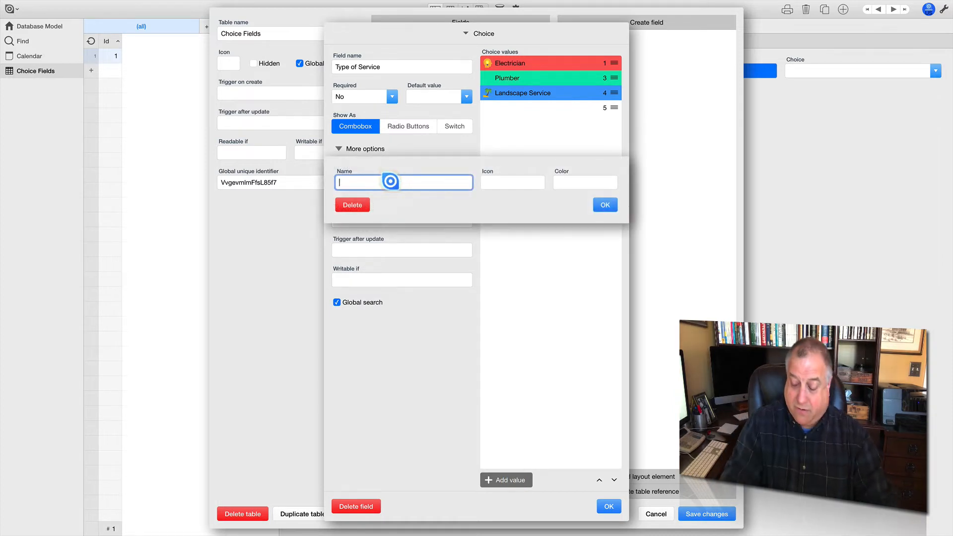
{"action": "type", "text": "Roofer"}
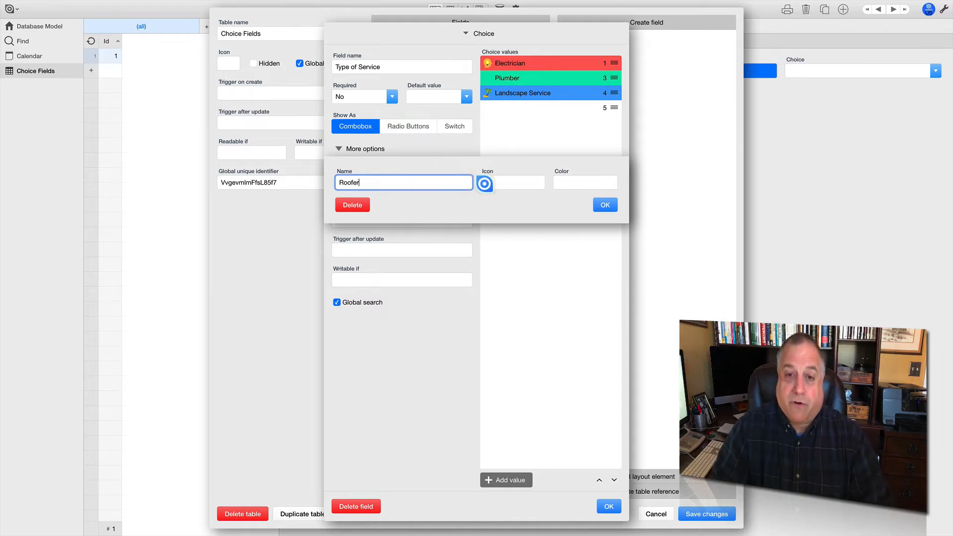
{"action": "left_click", "coordinate": [585, 185]}
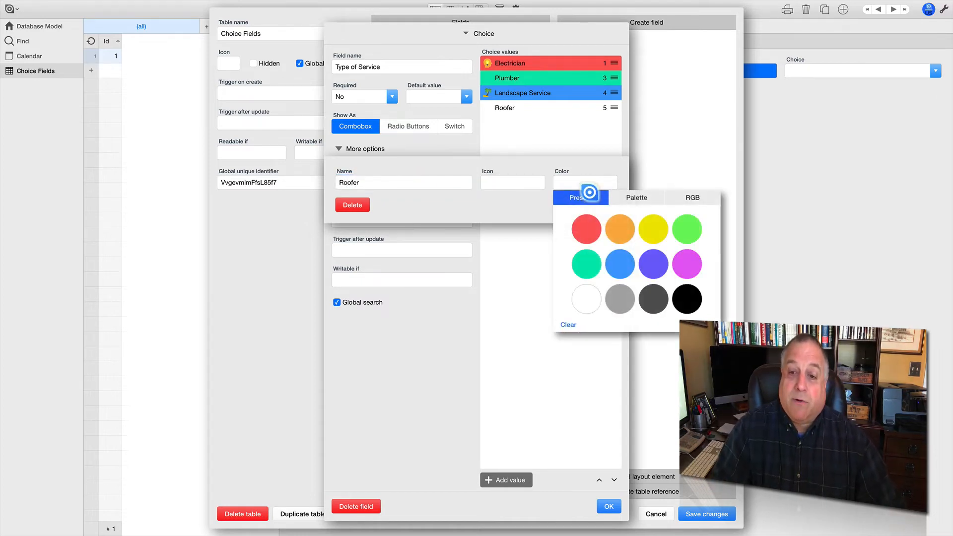
{"action": "left_click", "coordinate": [653, 299]}
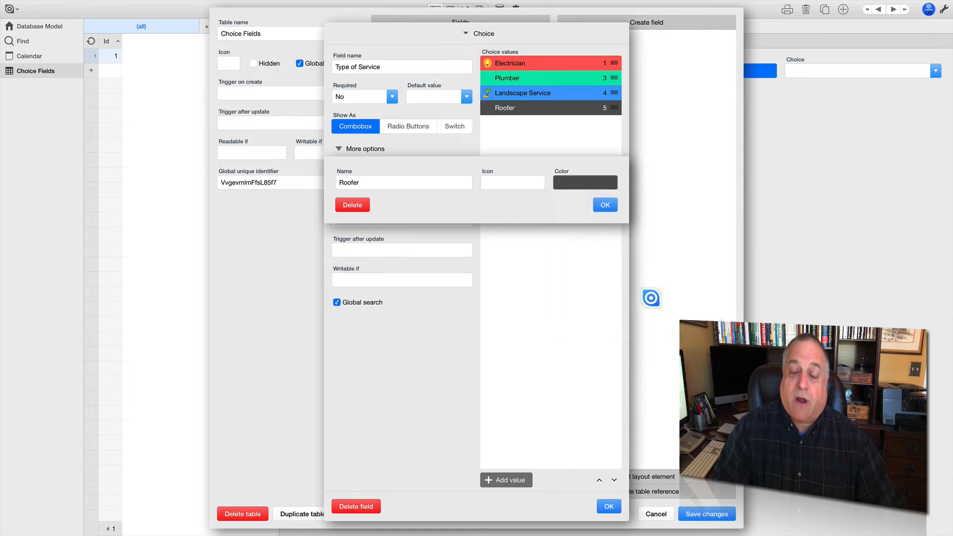
{"action": "left_click", "coordinate": [503, 185]}
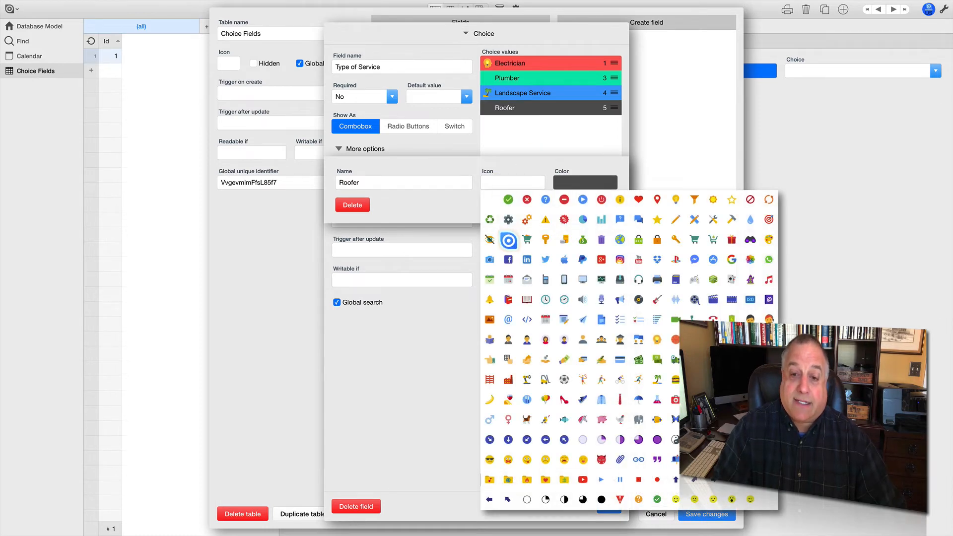
{"action": "left_click", "coordinate": [509, 238]}
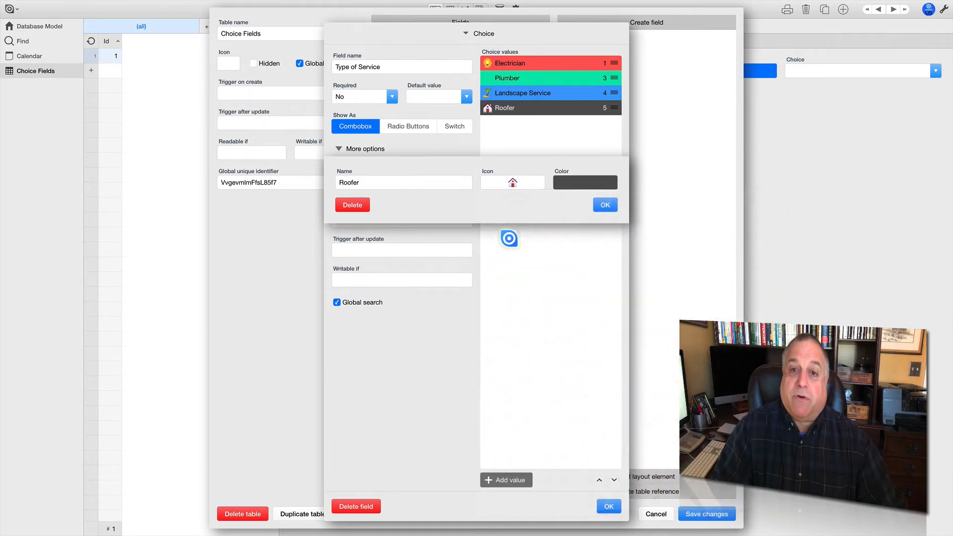
{"action": "left_click", "coordinate": [605, 205]}
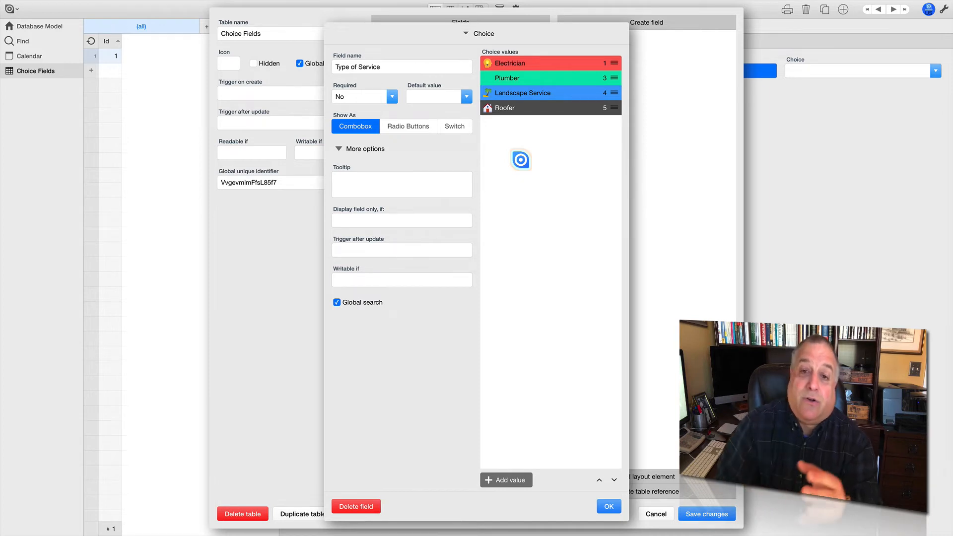
Change the Roofer value's color to the lighter gray preset and accept the Type of Service field settings.
{"action": "left_click", "coordinate": [523, 109]}
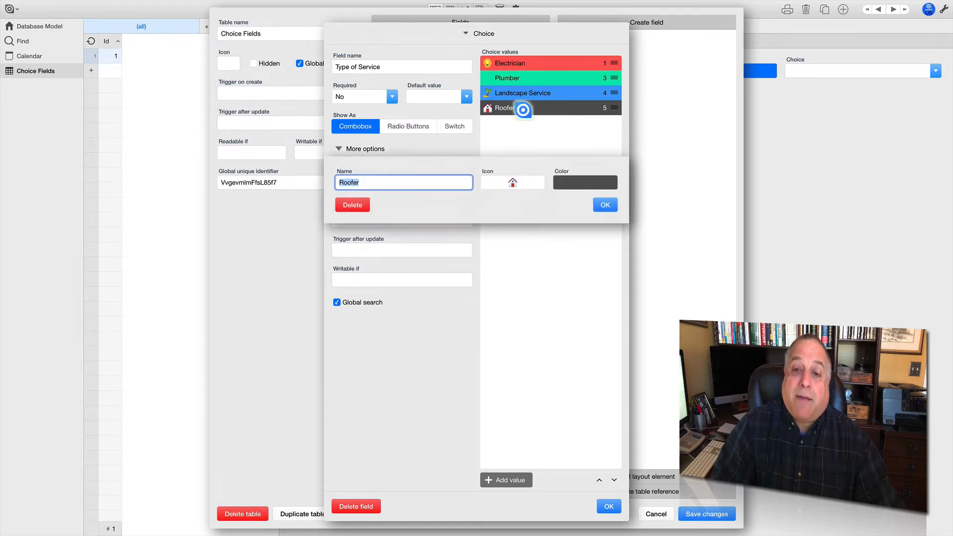
{"action": "left_click", "coordinate": [566, 183]}
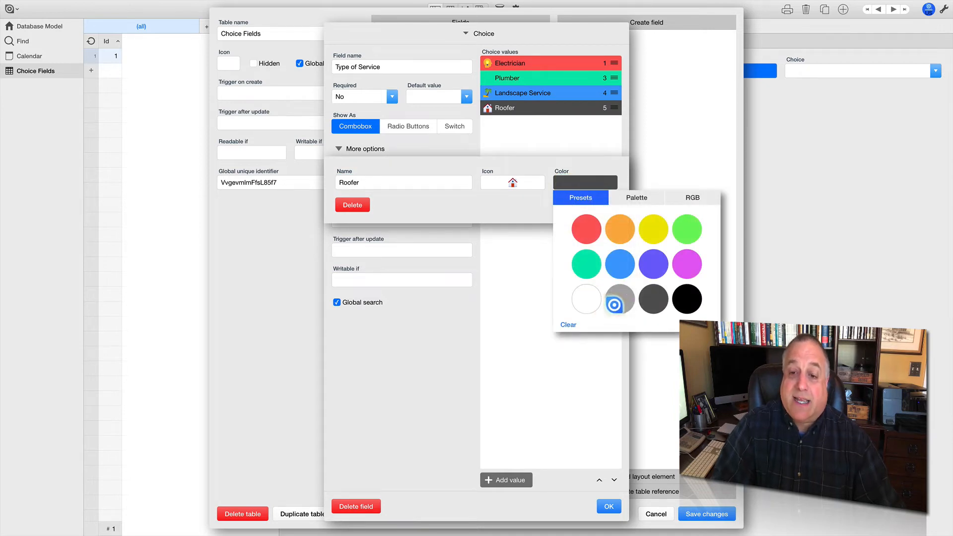
{"action": "left_click", "coordinate": [619, 300]}
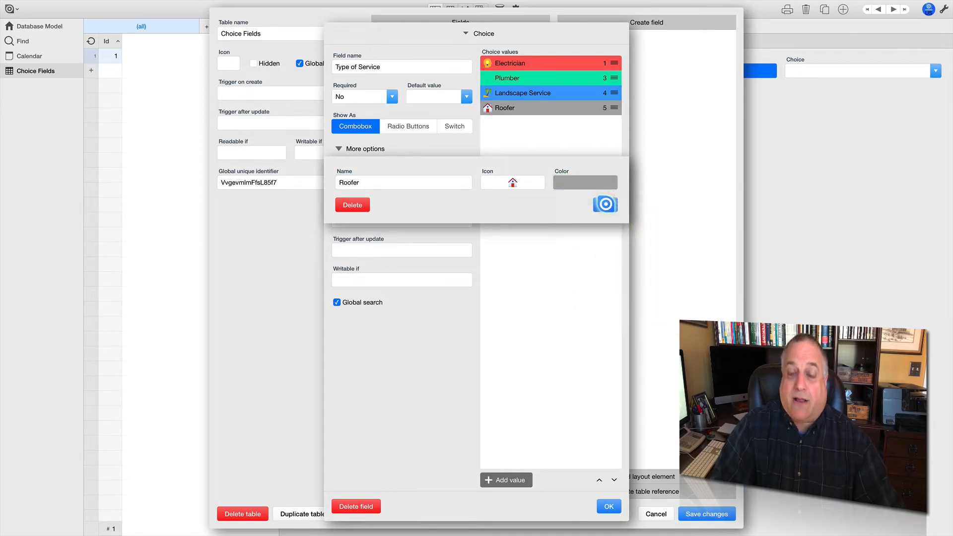
{"action": "left_click", "coordinate": [604, 205]}
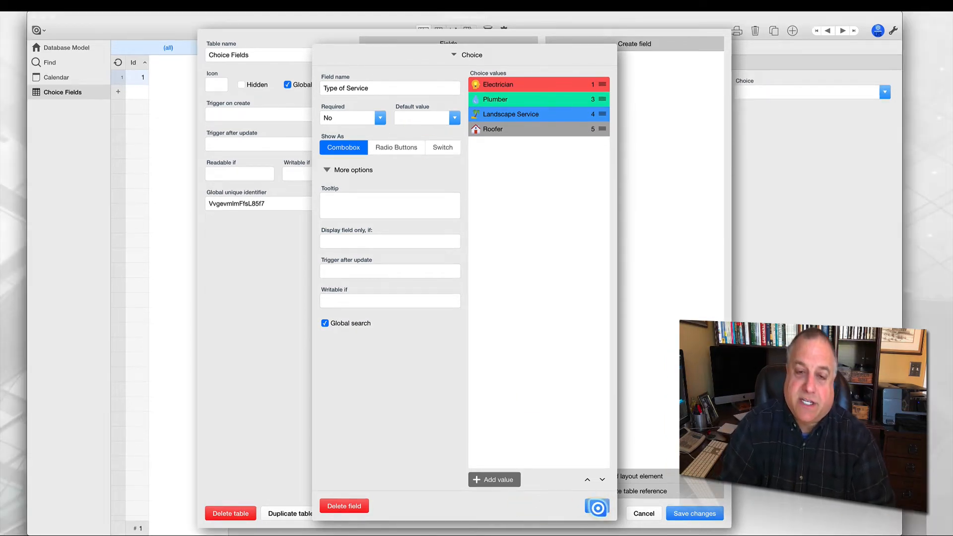
{"action": "left_click", "coordinate": [598, 508]}
Open the Type of Company field for editing and add the choice value "S Corporation".
{"action": "left_click", "coordinate": [417, 118]}
{"action": "left_click", "coordinate": [420, 89]}
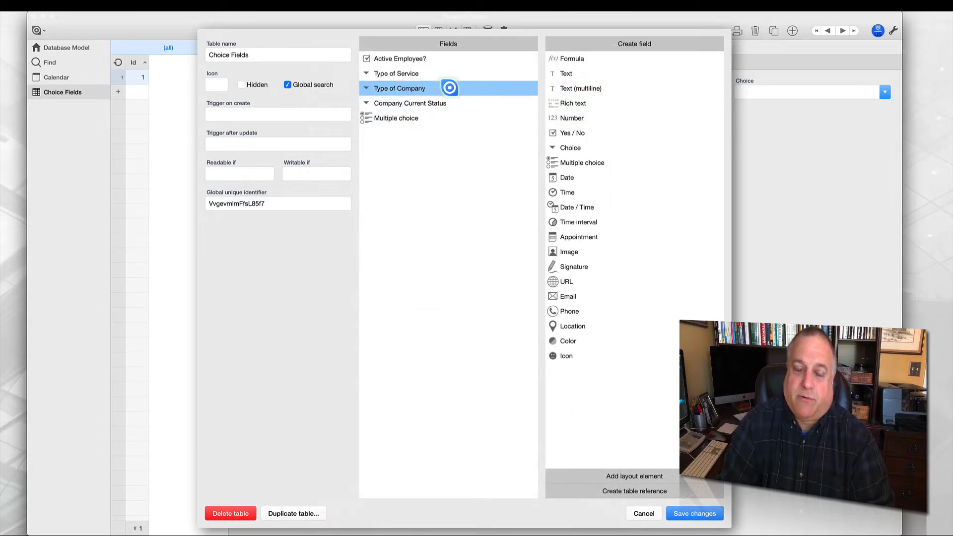
{"action": "double_click", "coordinate": [450, 88]}
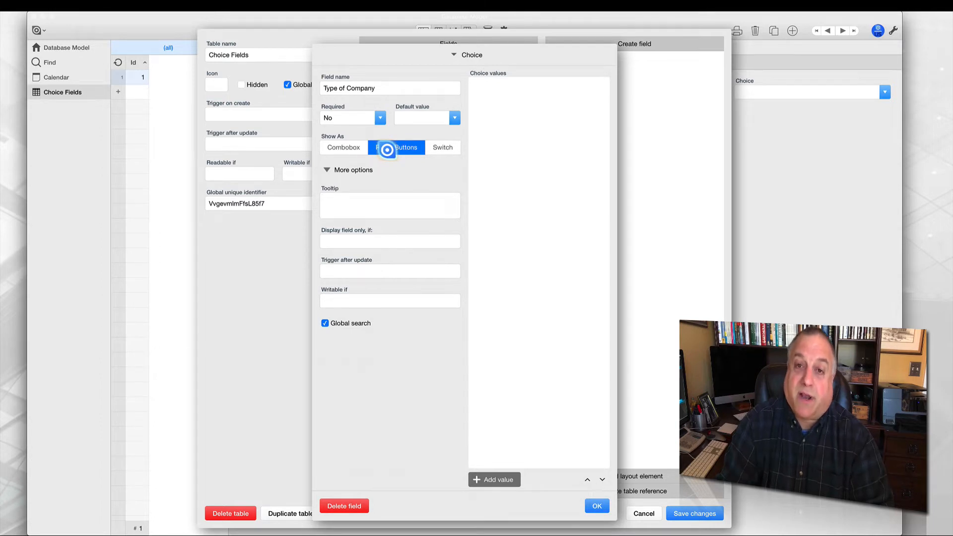
{"action": "left_click", "coordinate": [502, 480]}
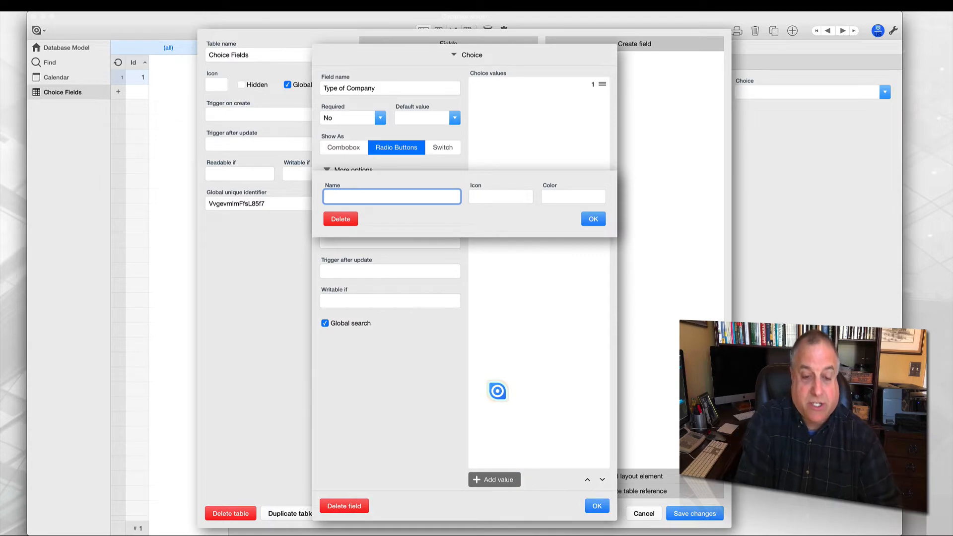
{"action": "type", "text": "S Corporation"}
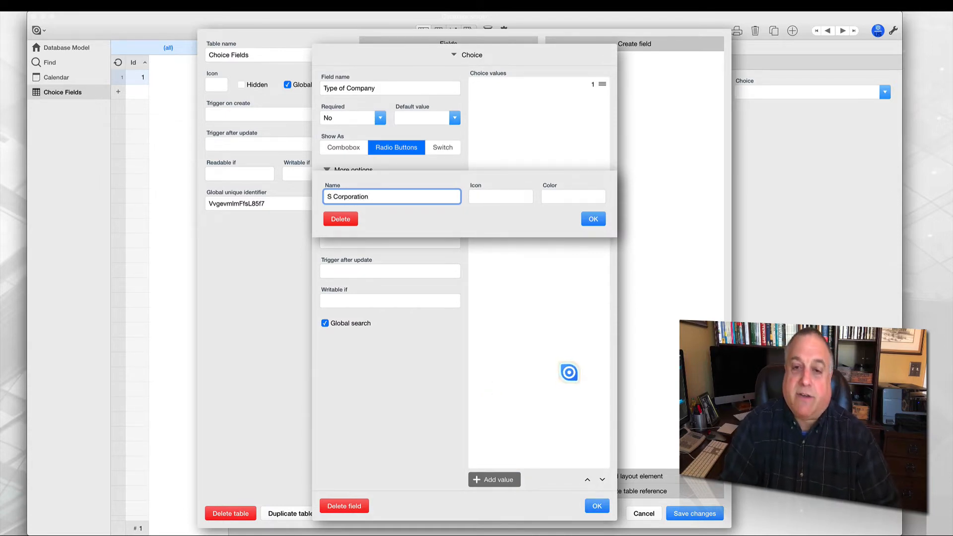
{"action": "left_click", "coordinate": [593, 219]}
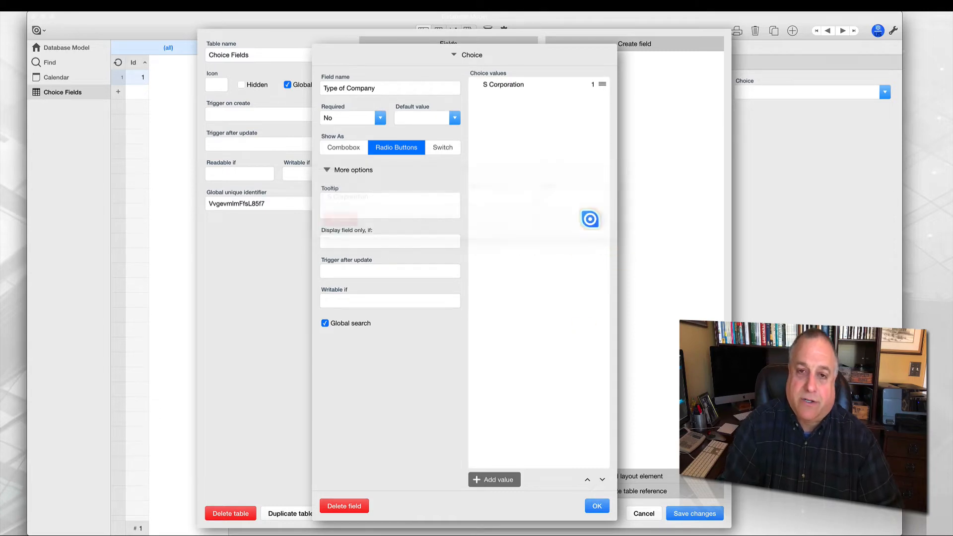
Add the choice values "C Corporation" and "Partnership" to Type of Company and accept the field settings.
{"action": "left_click", "coordinate": [491, 477]}
{"action": "type", "text": "C"}
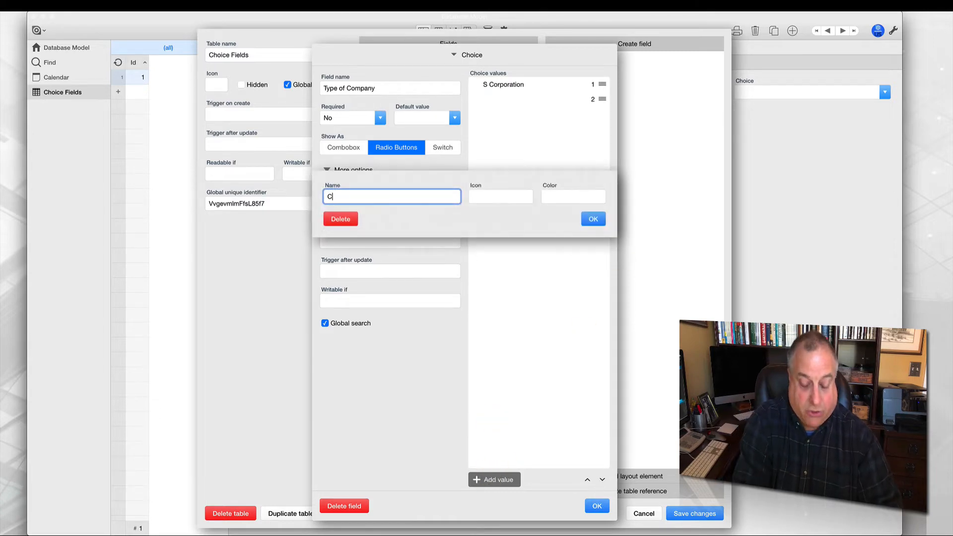
{"action": "type", "text": " Corporation"}
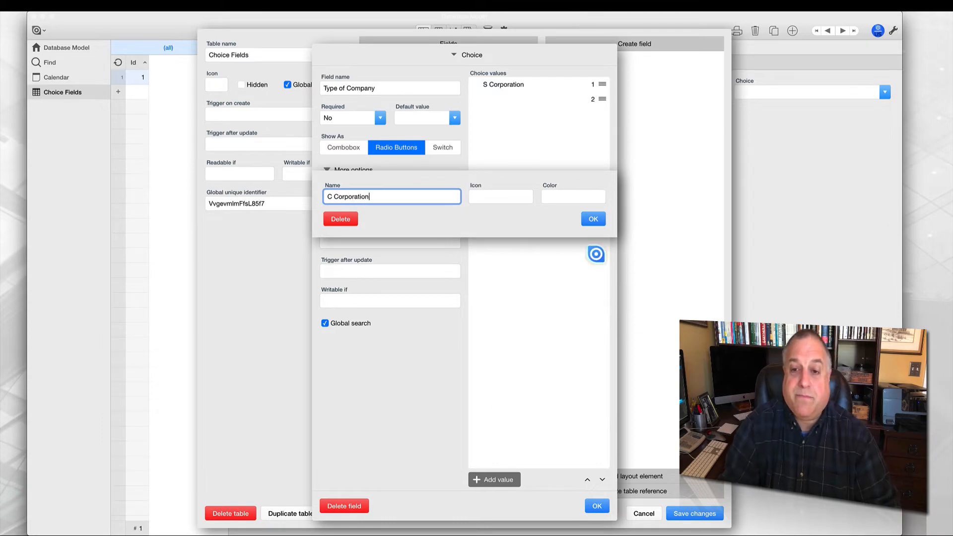
{"action": "left_click", "coordinate": [591, 218]}
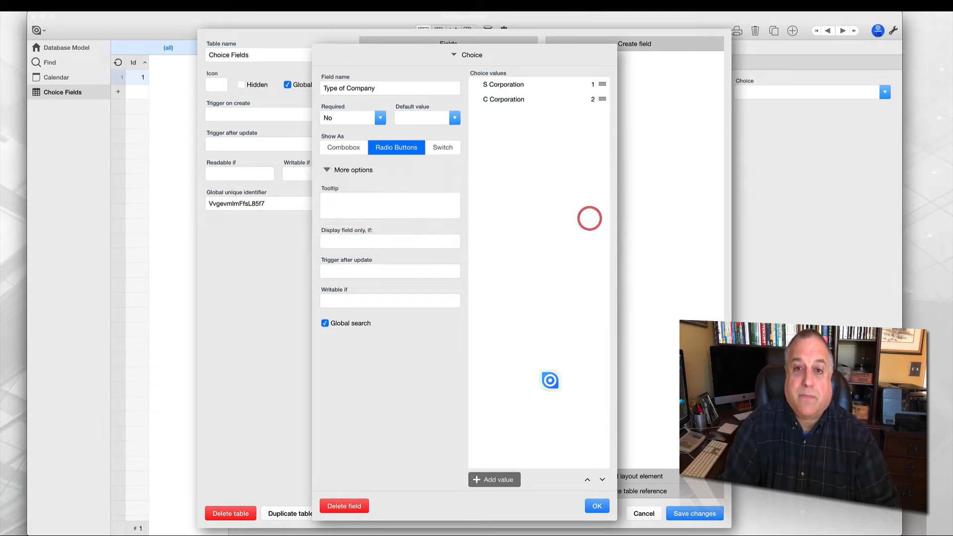
{"action": "left_click", "coordinate": [486, 479]}
{"action": "type", "text": "Partnership"}
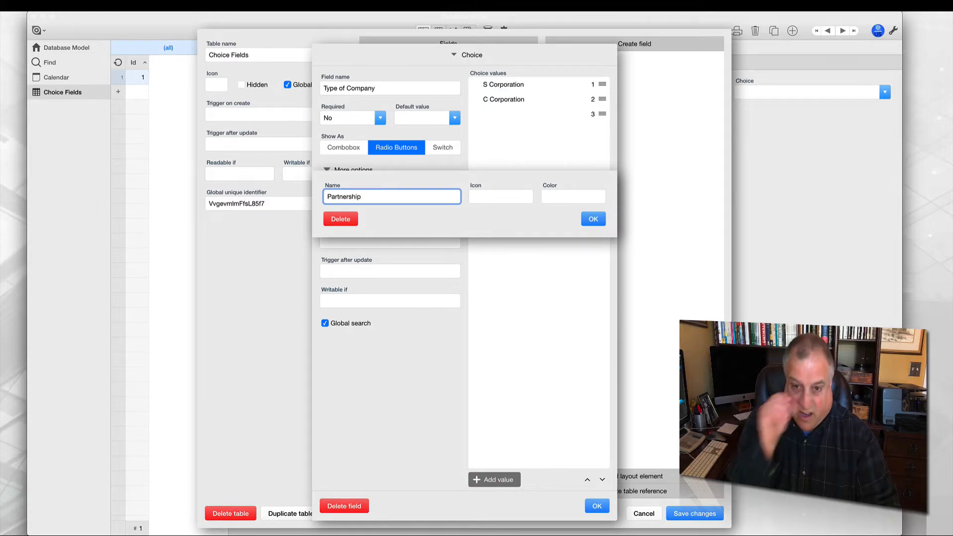
{"action": "left_click", "coordinate": [594, 217]}
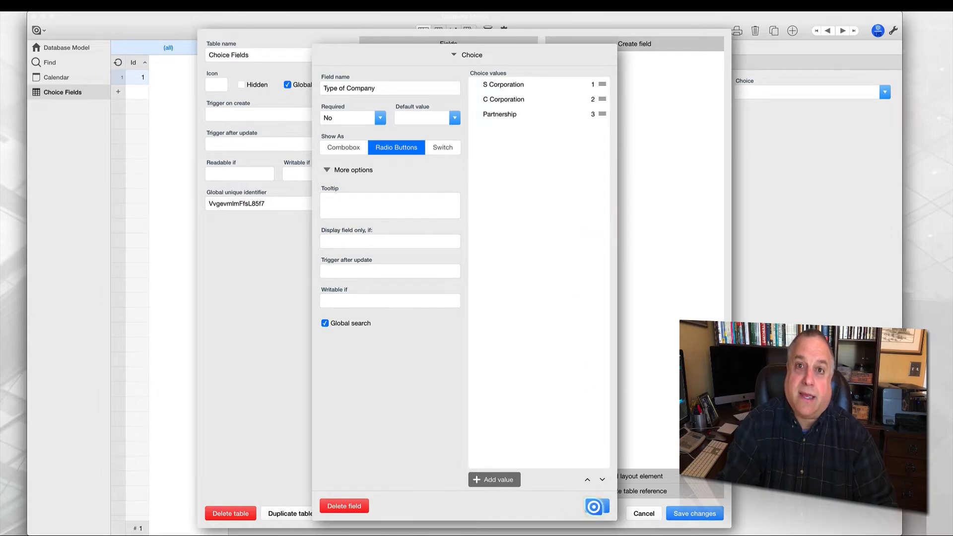
{"action": "left_click", "coordinate": [594, 506]}
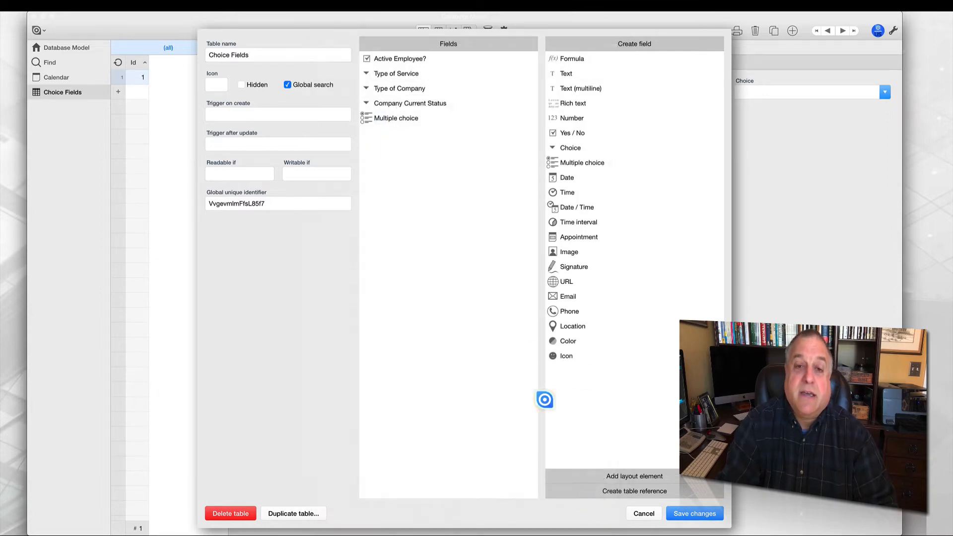
Open the Company Current Status field for editing and add the choice value "Pending".
{"action": "left_click", "coordinate": [419, 107]}
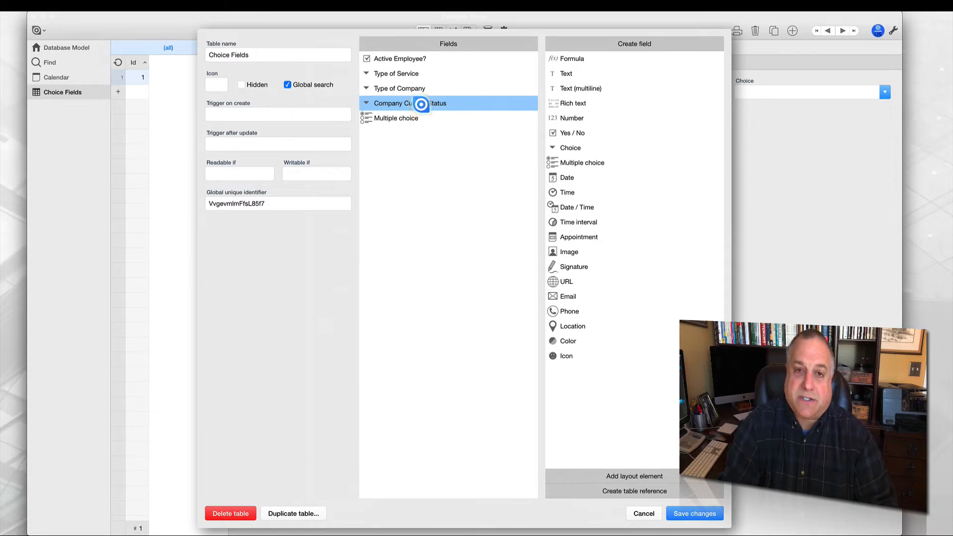
{"action": "double_click", "coordinate": [421, 105]}
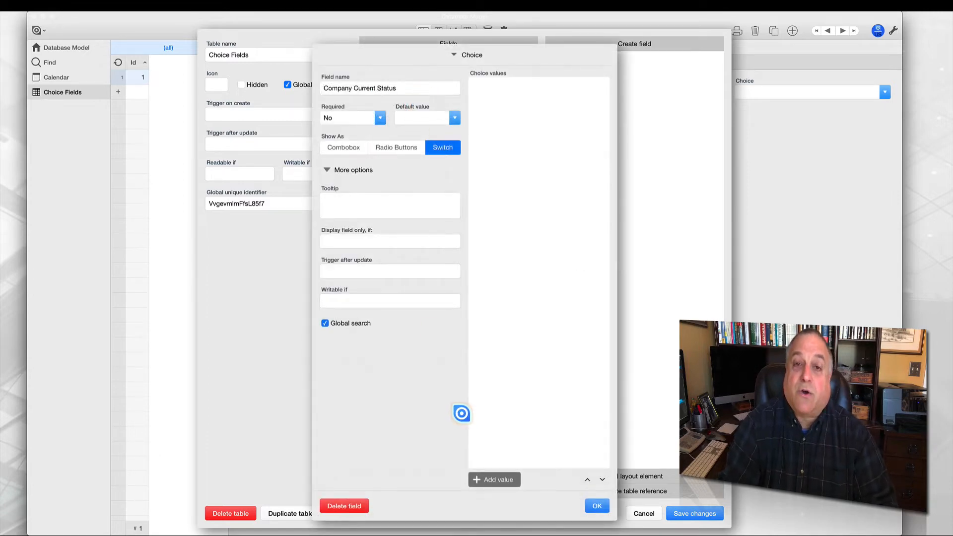
{"action": "left_click", "coordinate": [488, 480]}
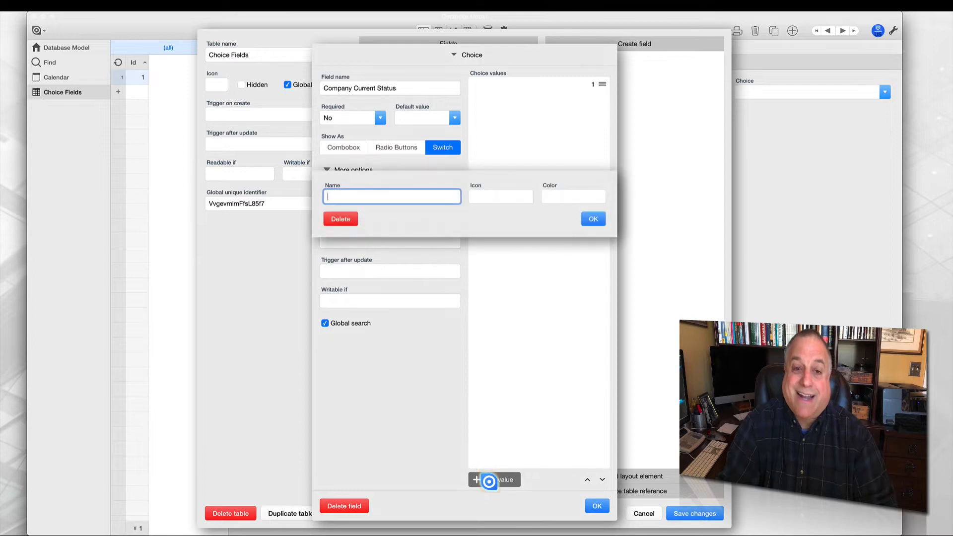
{"action": "type", "text": "Pending"}
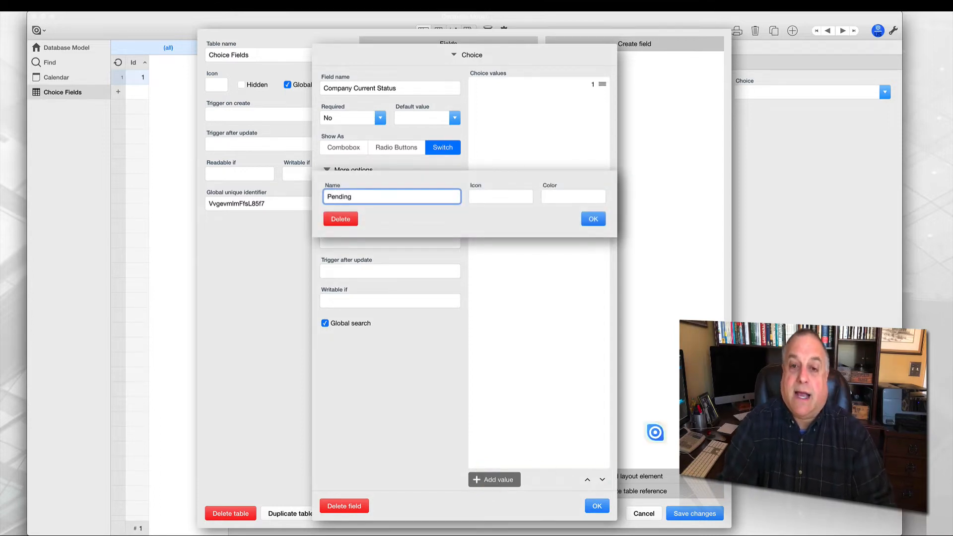
{"action": "left_click", "coordinate": [590, 219]}
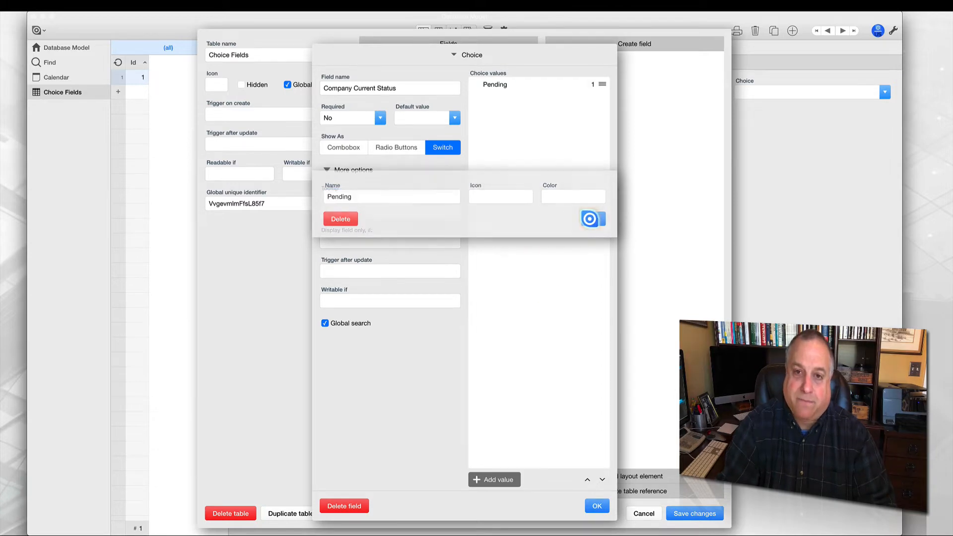
Add the choice values "Active" and "Suspended" to the Company Current Status field.
{"action": "left_click", "coordinate": [506, 480]}
{"action": "type", "text": "A"}
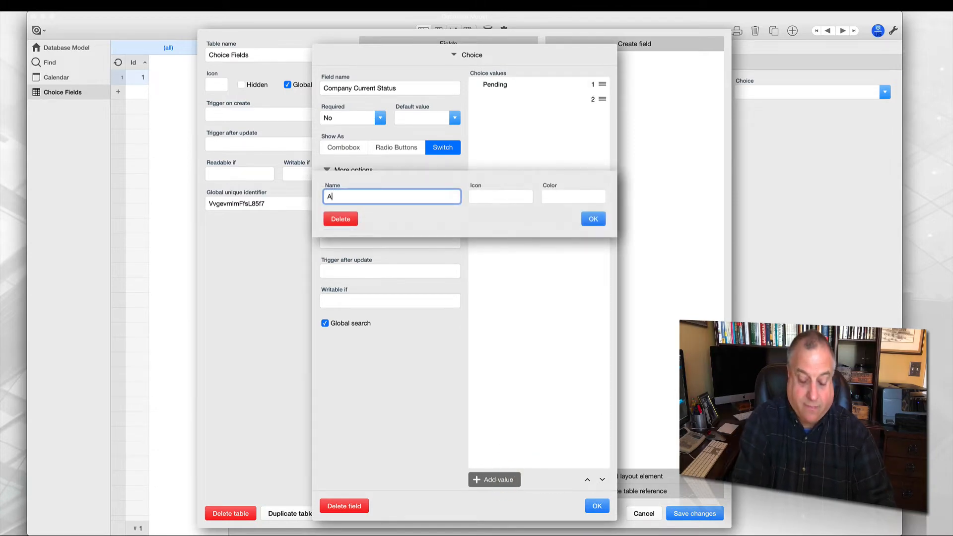
{"action": "type", "text": "ctive"}
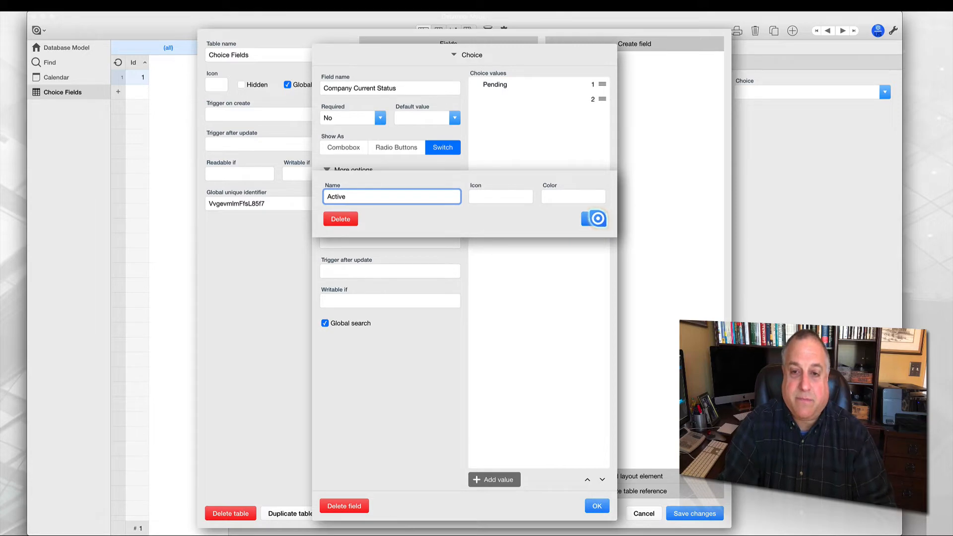
{"action": "left_click", "coordinate": [593, 219]}
{"action": "left_click", "coordinate": [507, 477]}
{"action": "type", "text": "Suspended"}
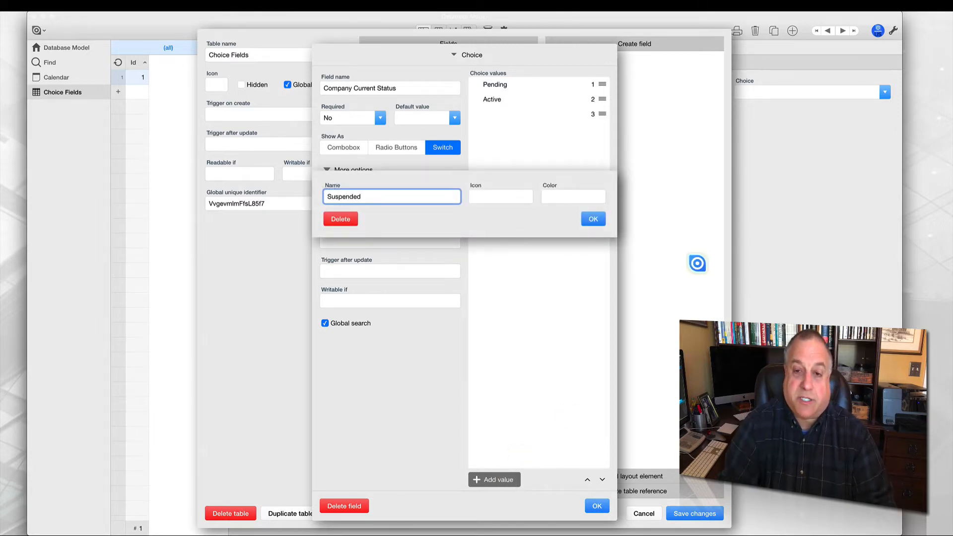
{"action": "left_click", "coordinate": [593, 217]}
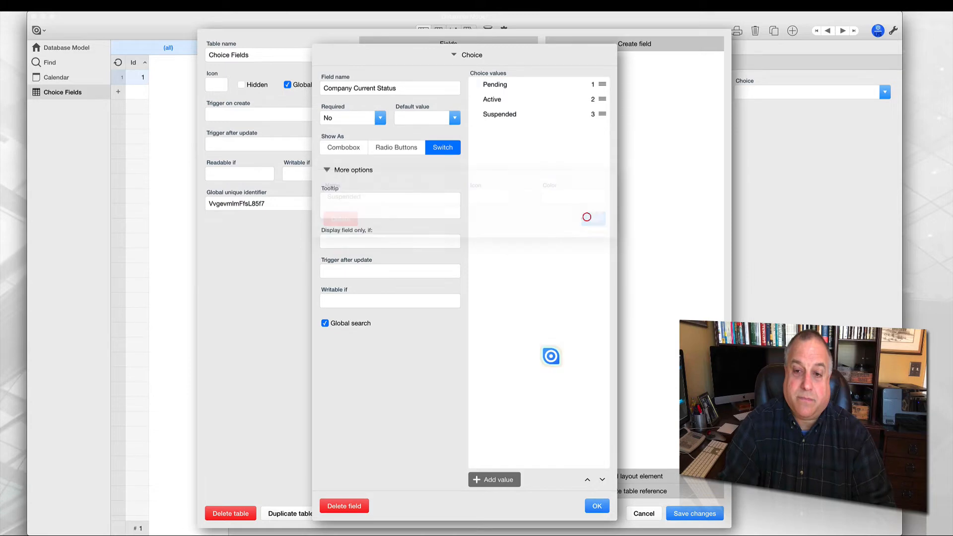
Add the choice value "Closed" to Company Current Status and accept the field settings.
{"action": "left_click", "coordinate": [509, 477]}
{"action": "type", "text": "CXlose"}
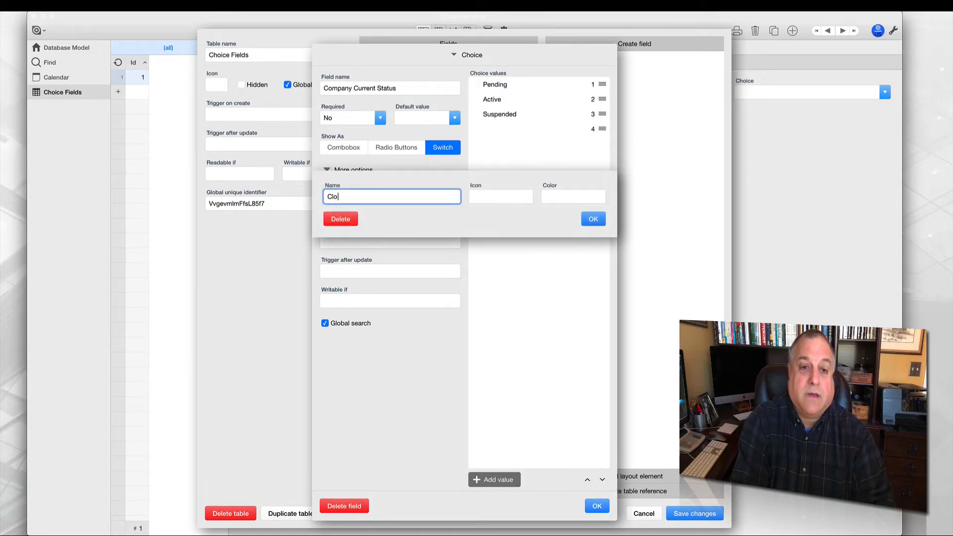
{"action": "type", "text": "d"}
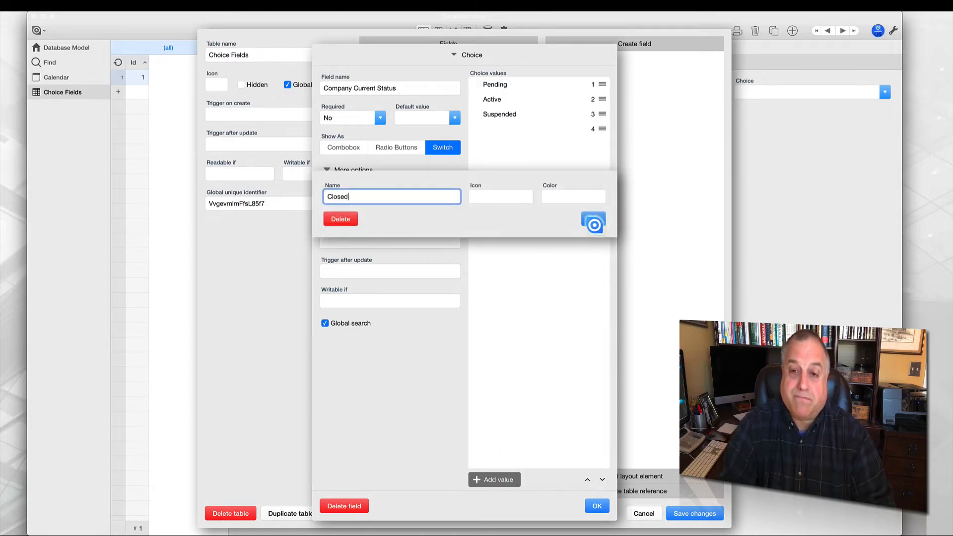
{"action": "left_click", "coordinate": [593, 219]}
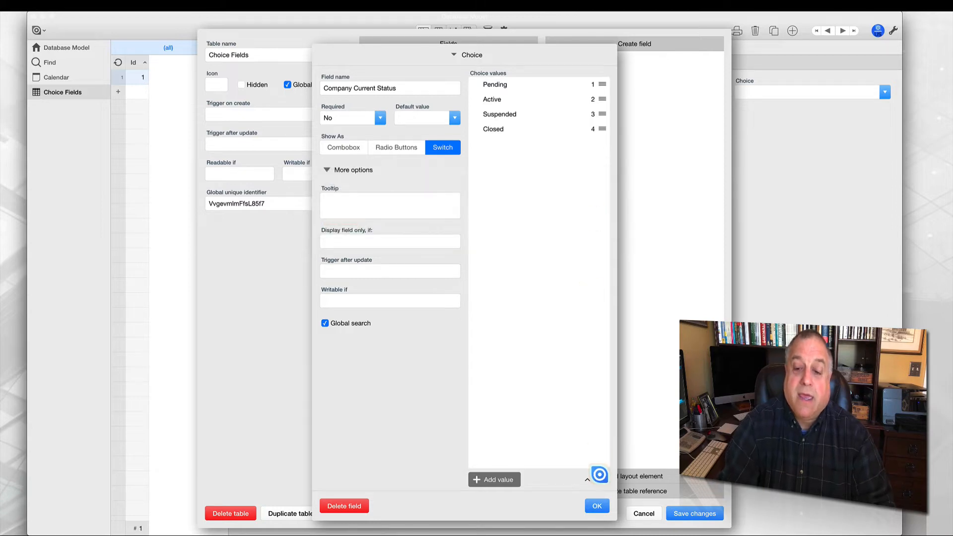
{"action": "left_click", "coordinate": [597, 508]}
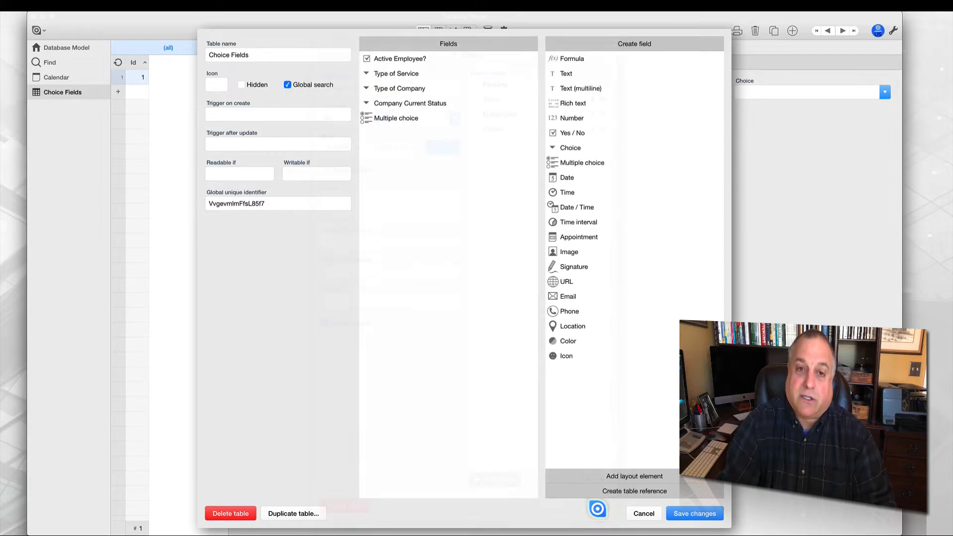
Save the table changes and set the record's Type of Service to Plumber.
{"action": "left_click", "coordinate": [678, 516]}
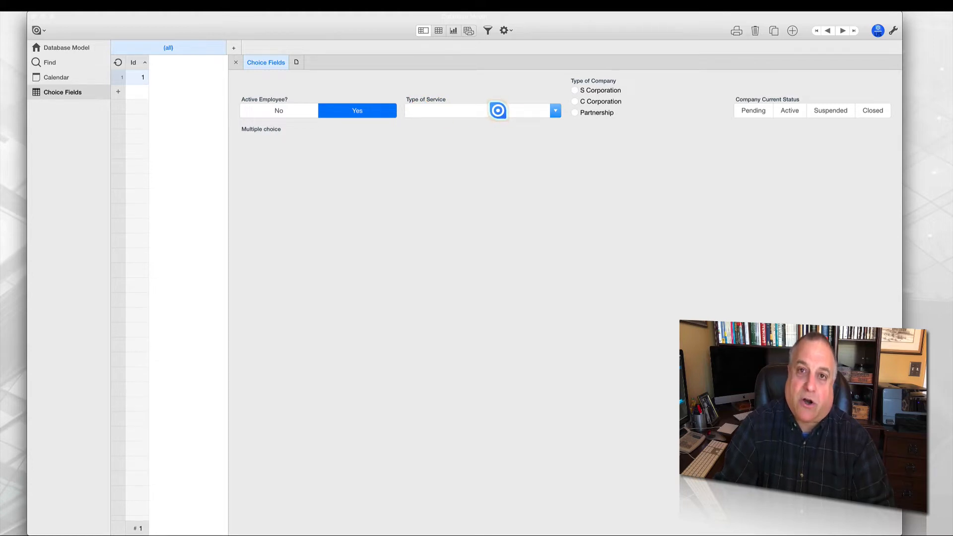
{"action": "left_click", "coordinate": [555, 112]}
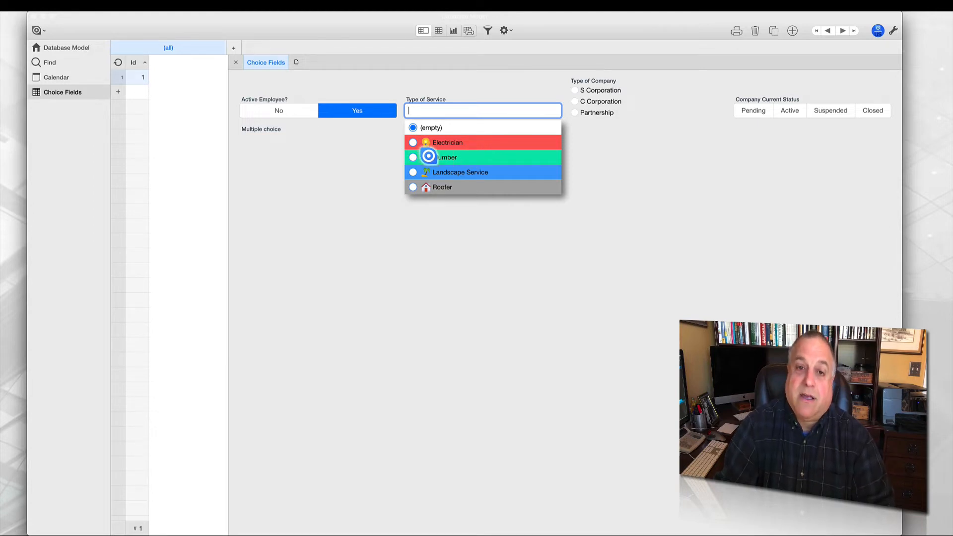
{"action": "left_click", "coordinate": [412, 158]}
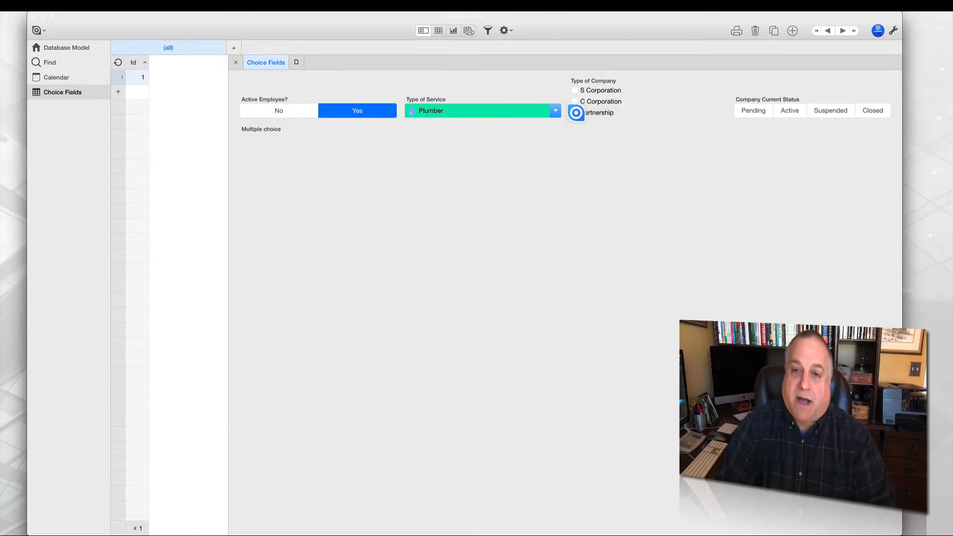
Try the Type of Company options in the record and finish with Partnership selected.
{"action": "left_click", "coordinate": [575, 101]}
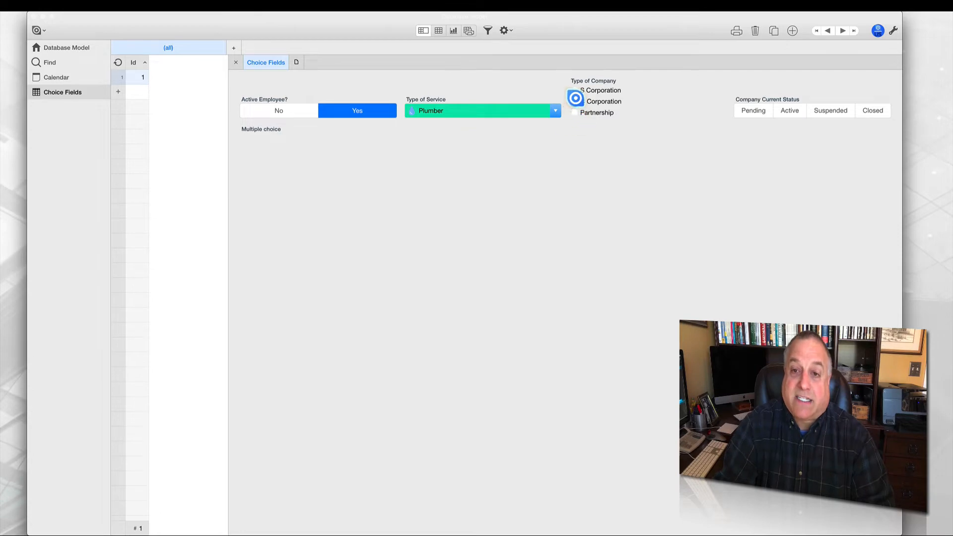
{"action": "left_click", "coordinate": [575, 113]}
{"action": "left_click", "coordinate": [573, 90]}
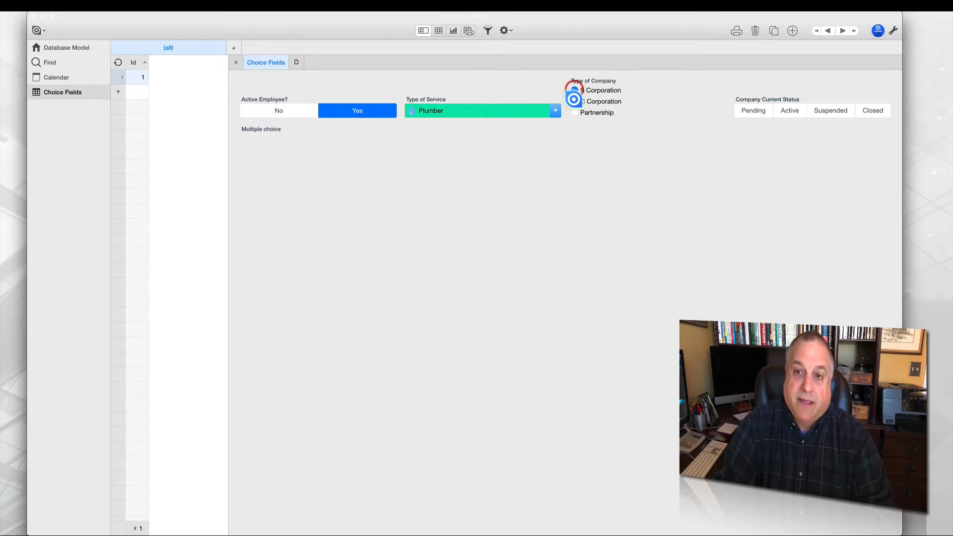
{"action": "left_click", "coordinate": [575, 101]}
{"action": "left_click", "coordinate": [574, 112]}
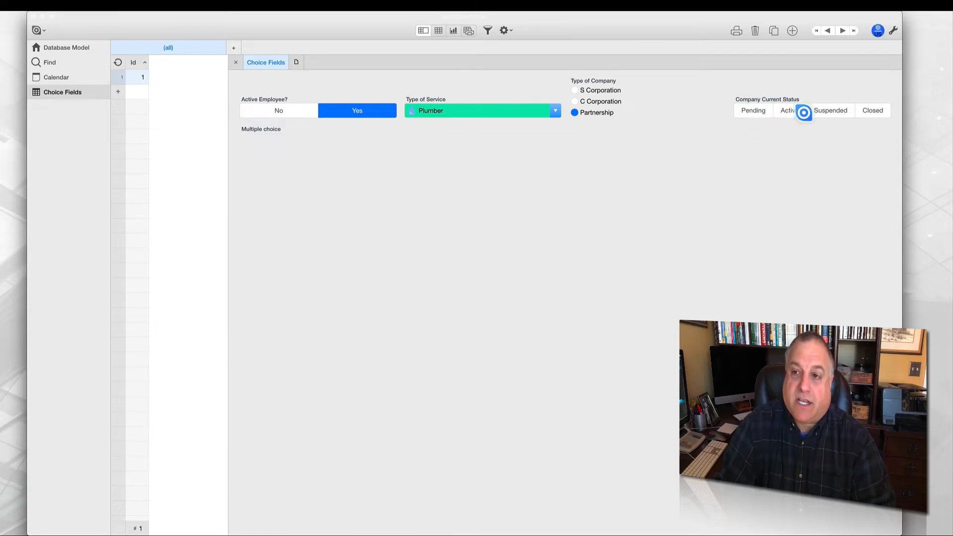
Switch Company Current Status through Closed, Suspended and Active, and leave it set to Pending.
{"action": "left_click", "coordinate": [866, 110]}
{"action": "left_click", "coordinate": [829, 110]}
{"action": "left_click", "coordinate": [792, 110]}
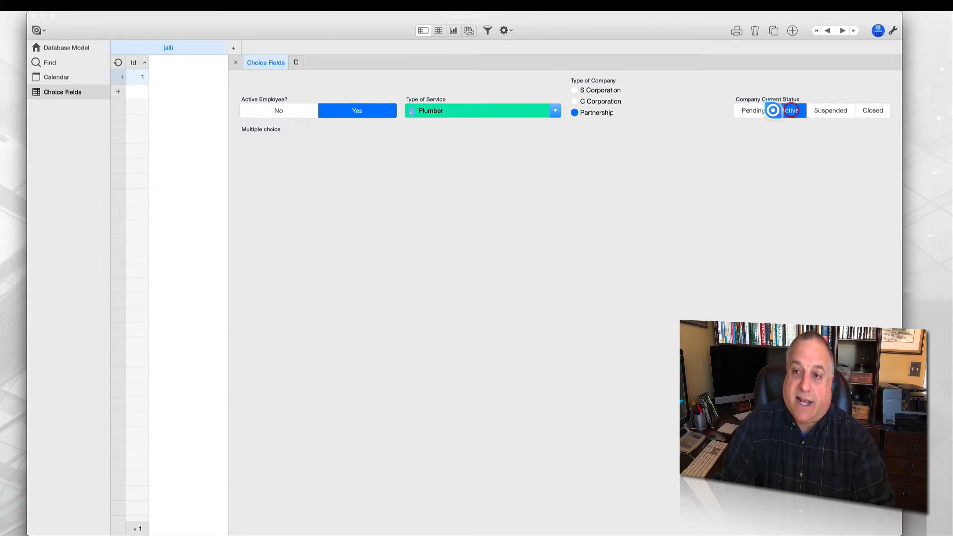
{"action": "left_click", "coordinate": [750, 110]}
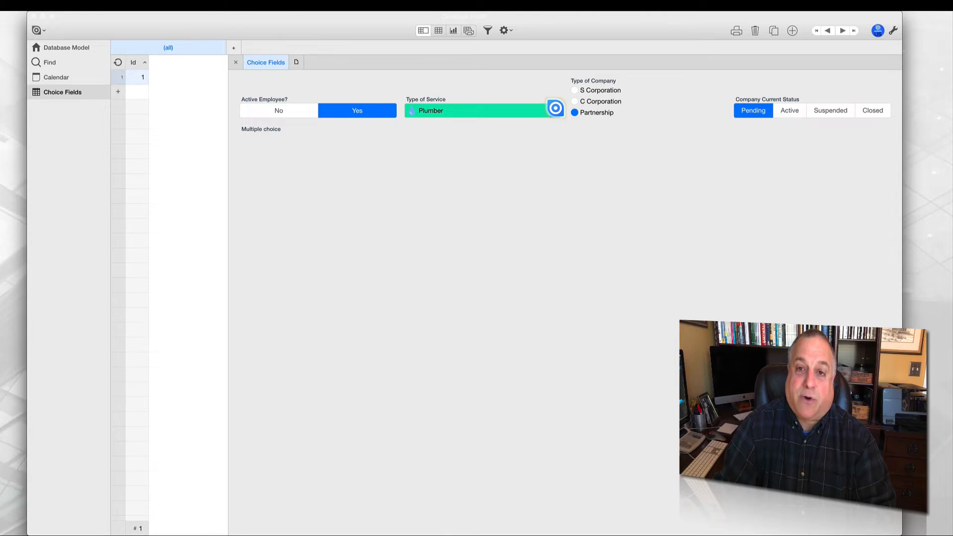
Open the Type of Service field for editing and reorder its choice values to Plumber, Roofer, Landscape Service, Electrician.
{"action": "left_click", "coordinate": [555, 111]}
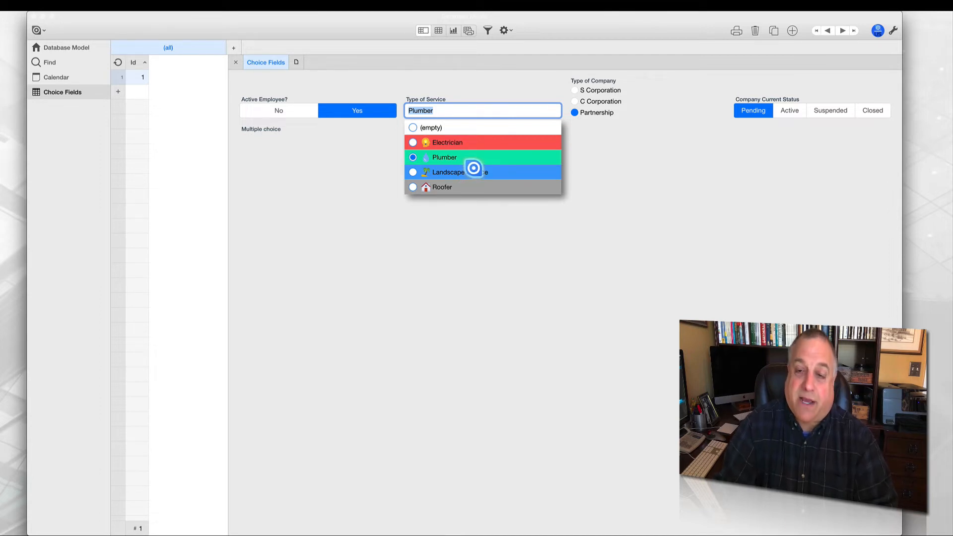
{"action": "left_click", "coordinate": [468, 213]}
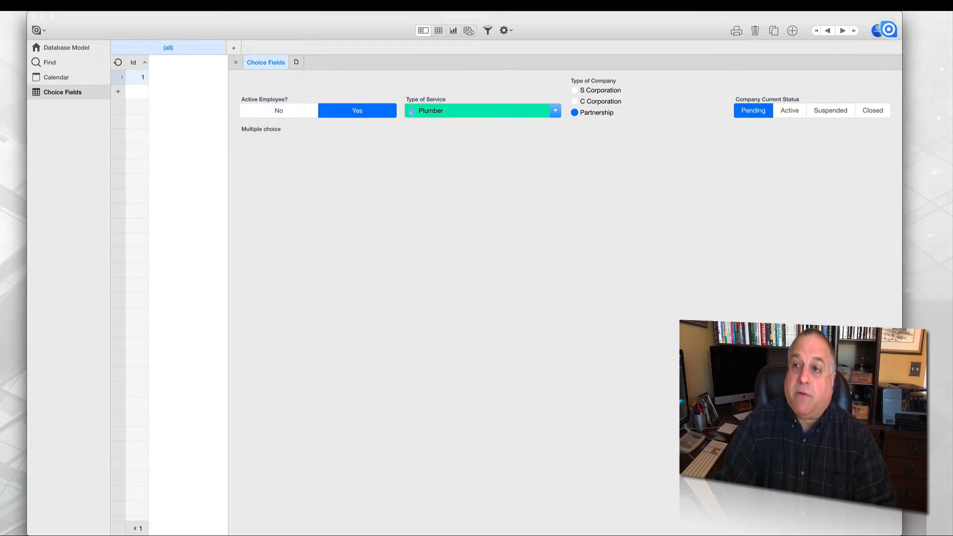
{"action": "left_click", "coordinate": [894, 30]}
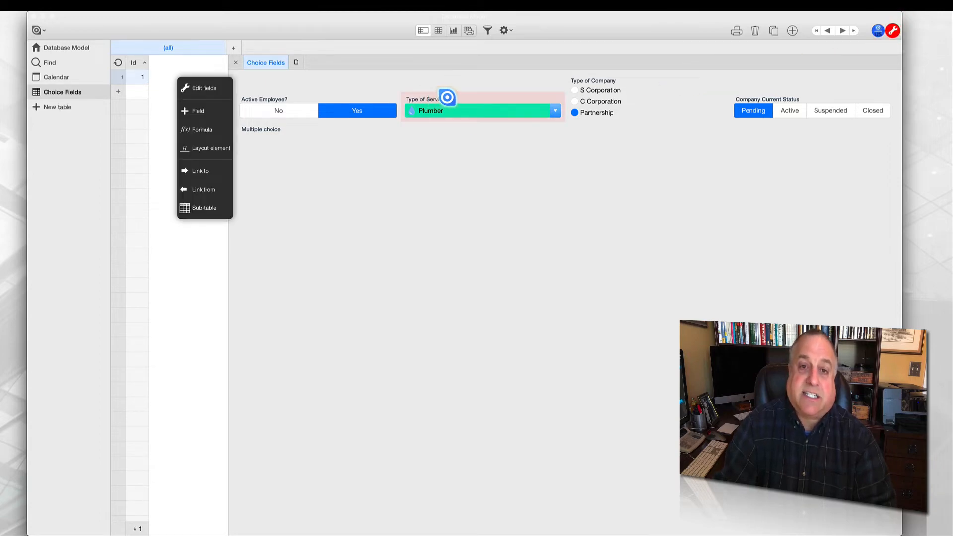
{"action": "left_click", "coordinate": [449, 98]}
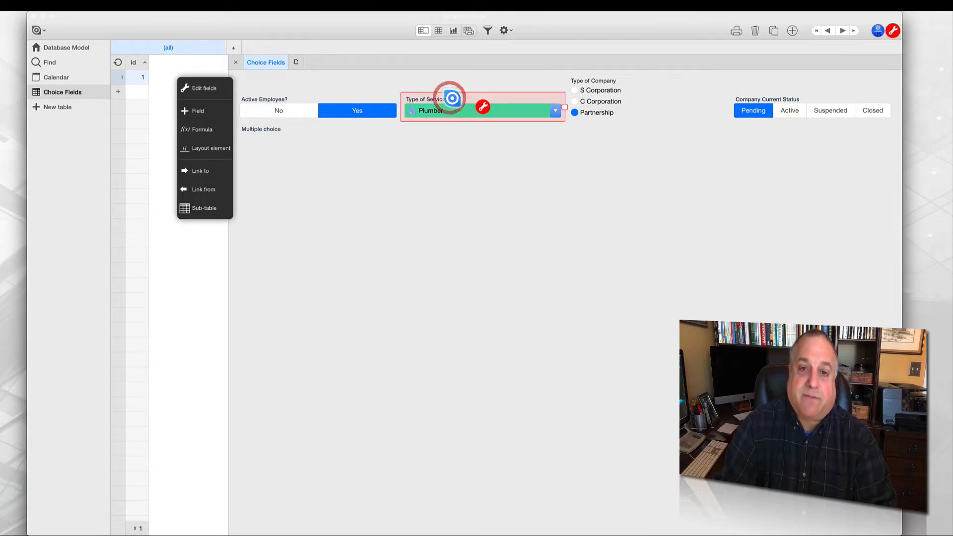
{"action": "double_click", "coordinate": [483, 109]}
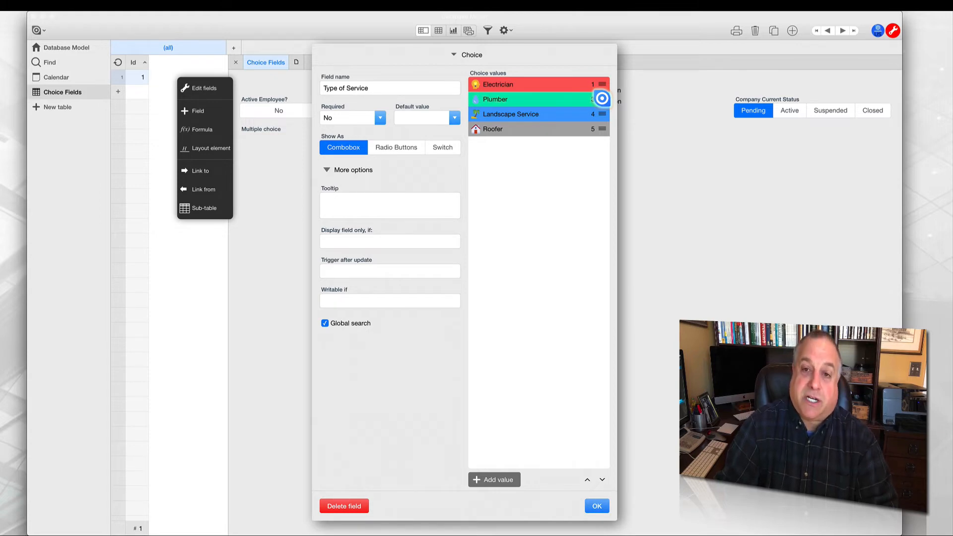
{"action": "mouse_move", "coordinate": [602, 98]}
{"action": "left_mouse_down"}
{"action": "mouse_move", "coordinate": [600, 78]}
{"action": "mouse_move", "coordinate": [600, 138]}
{"action": "mouse_move", "coordinate": [600, 99]}
{"action": "left_mouse_up"}
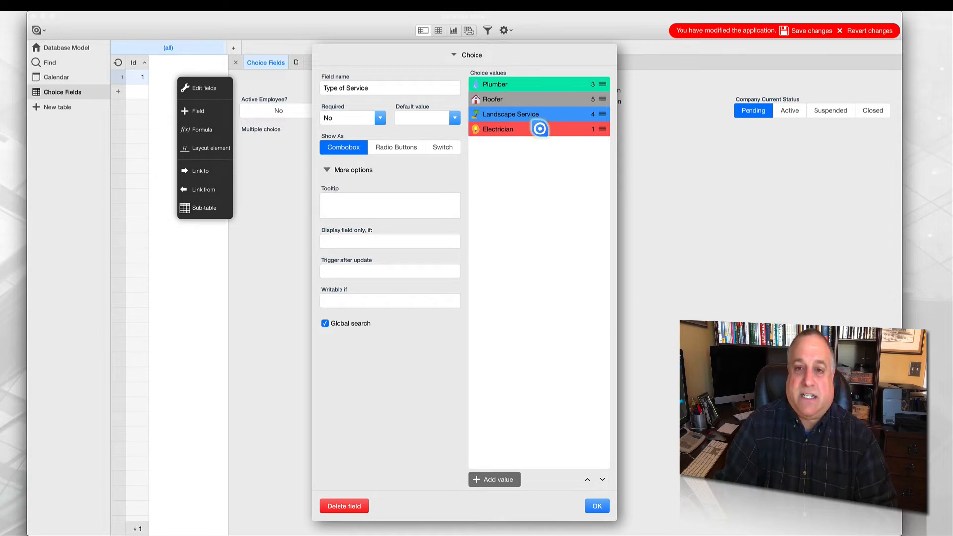
Change the colour of the Plumber choice value to pale yellow from the colour palette.
{"action": "left_click", "coordinate": [537, 83]}
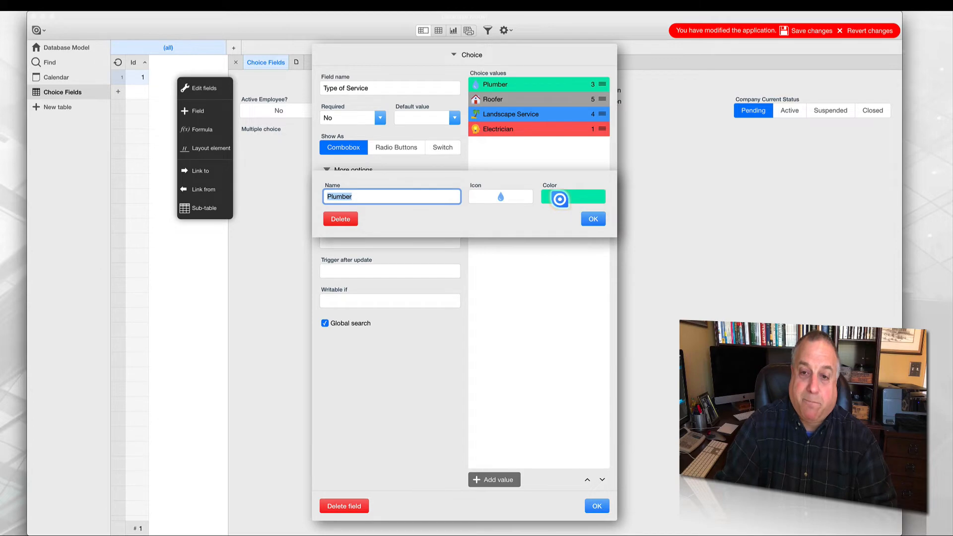
{"action": "left_click", "coordinate": [560, 199]}
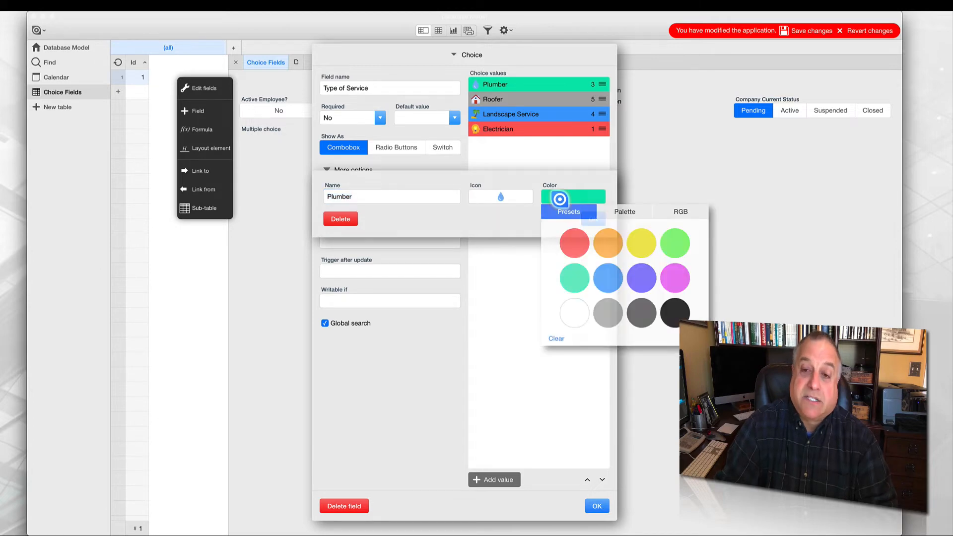
{"action": "left_click", "coordinate": [614, 210]}
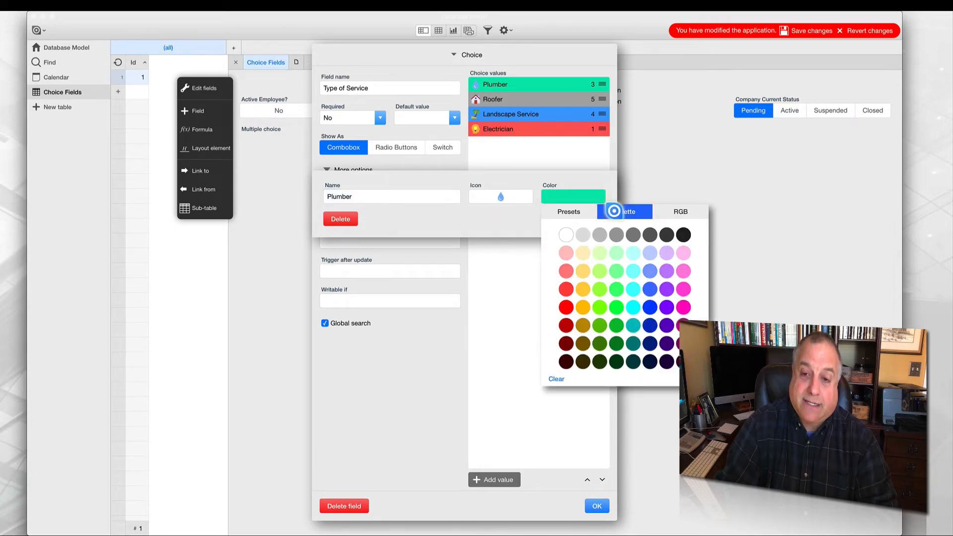
{"action": "left_click", "coordinate": [582, 253]}
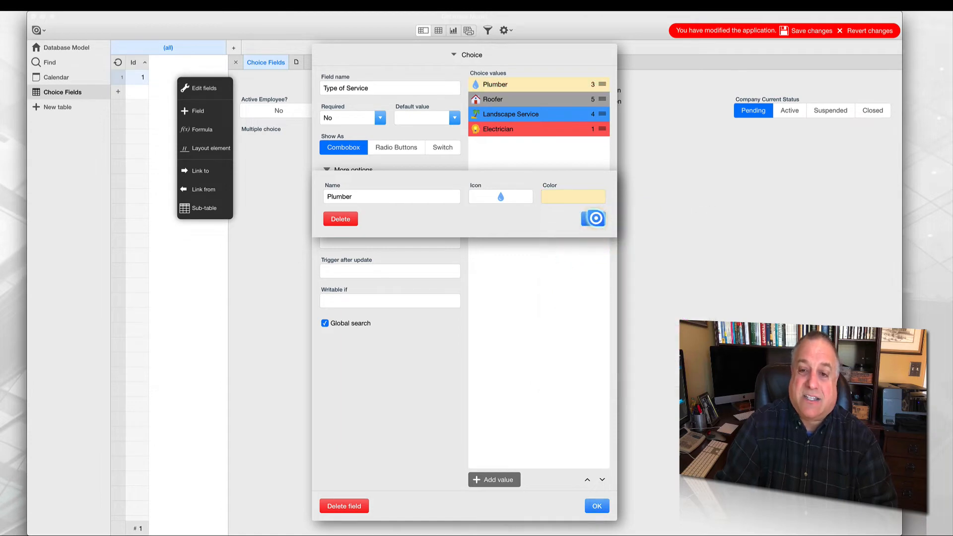
{"action": "left_click", "coordinate": [594, 219]}
Recolour the Roofer choice value pale yellow-green and the Landscape Service value pale green.
{"action": "left_click", "coordinate": [548, 96]}
{"action": "left_click", "coordinate": [546, 199]}
{"action": "left_click", "coordinate": [599, 253]}
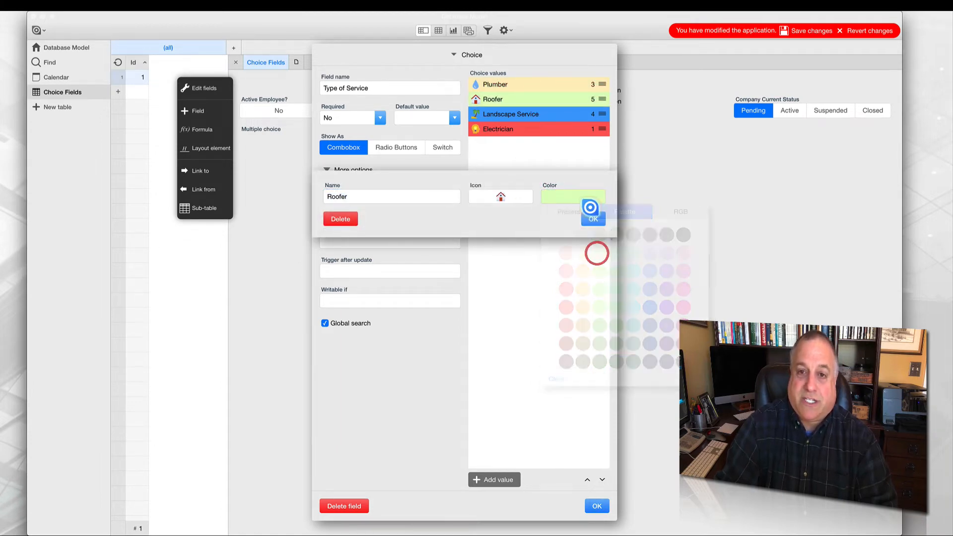
{"action": "left_click", "coordinate": [591, 219]}
{"action": "left_click", "coordinate": [545, 113]}
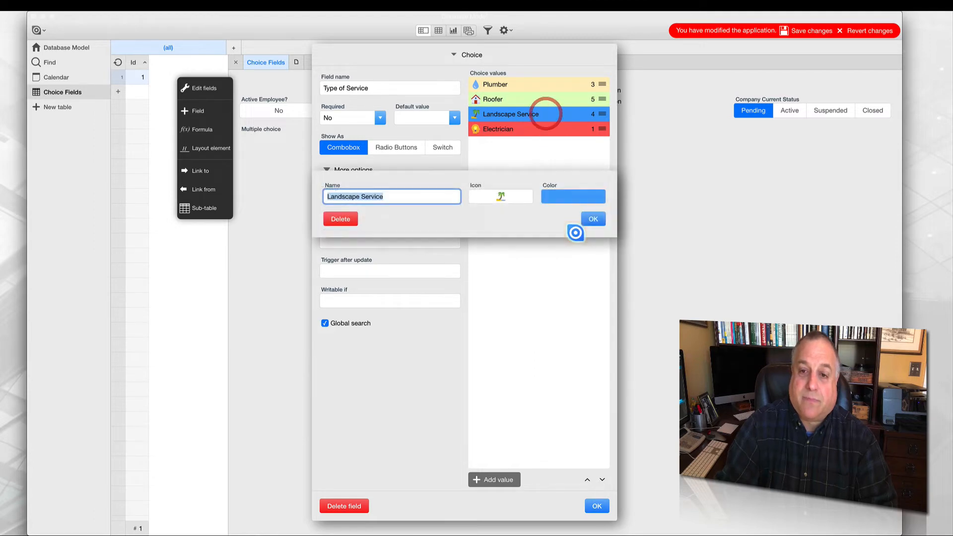
{"action": "left_click", "coordinate": [568, 196]}
{"action": "left_click", "coordinate": [616, 253]}
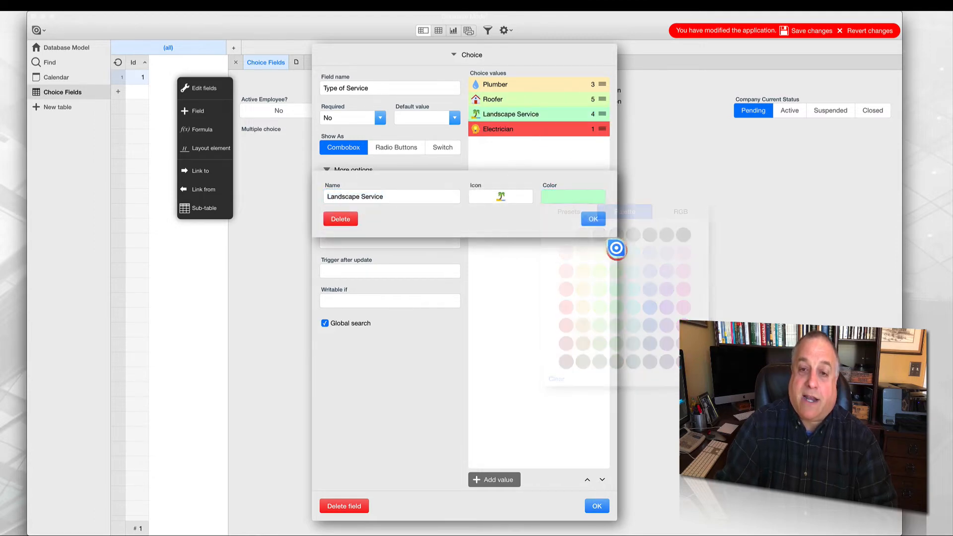
{"action": "left_click", "coordinate": [594, 218]}
Change the Electrician choice value's colour to pale cyan and accept the Type of Service field settings.
{"action": "left_click", "coordinate": [558, 128]}
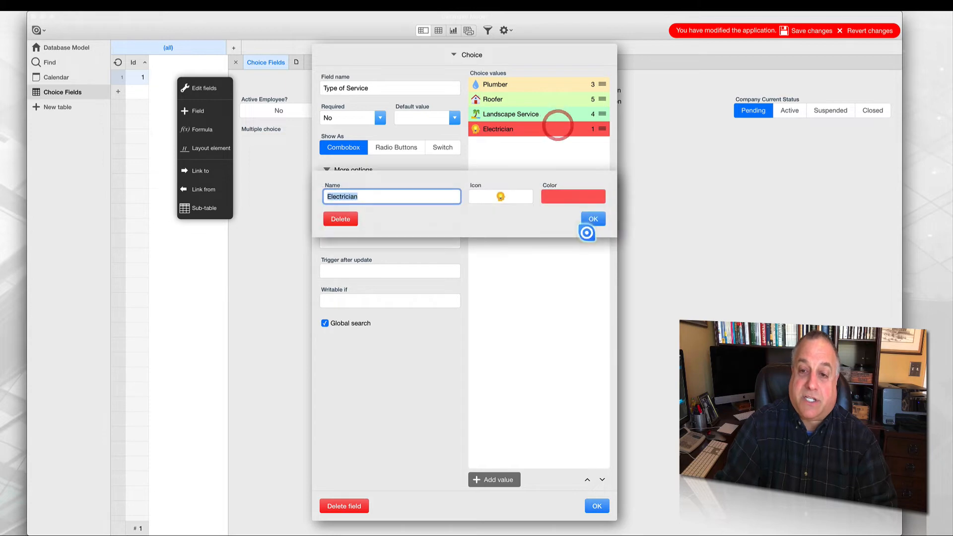
{"action": "left_click", "coordinate": [574, 194]}
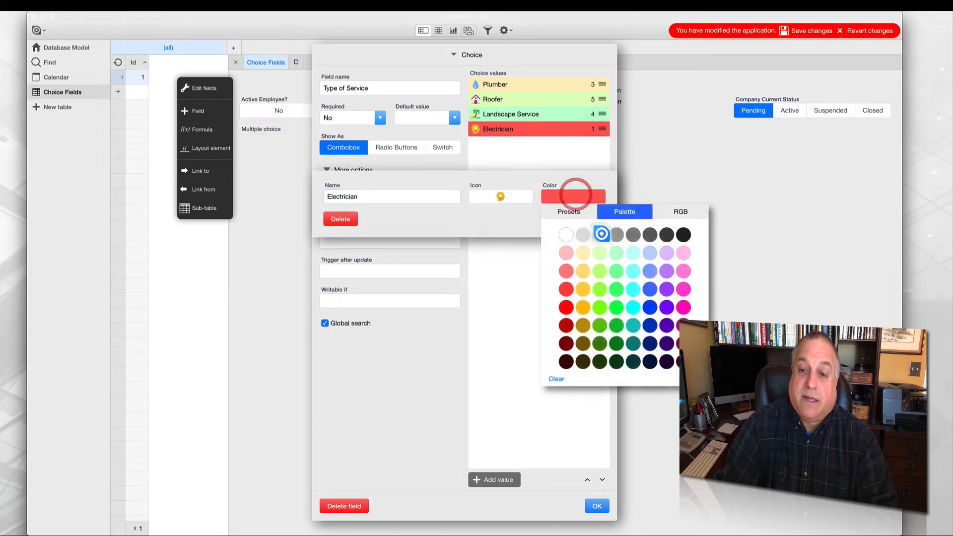
{"action": "left_click", "coordinate": [633, 253]}
{"action": "left_click", "coordinate": [593, 219]}
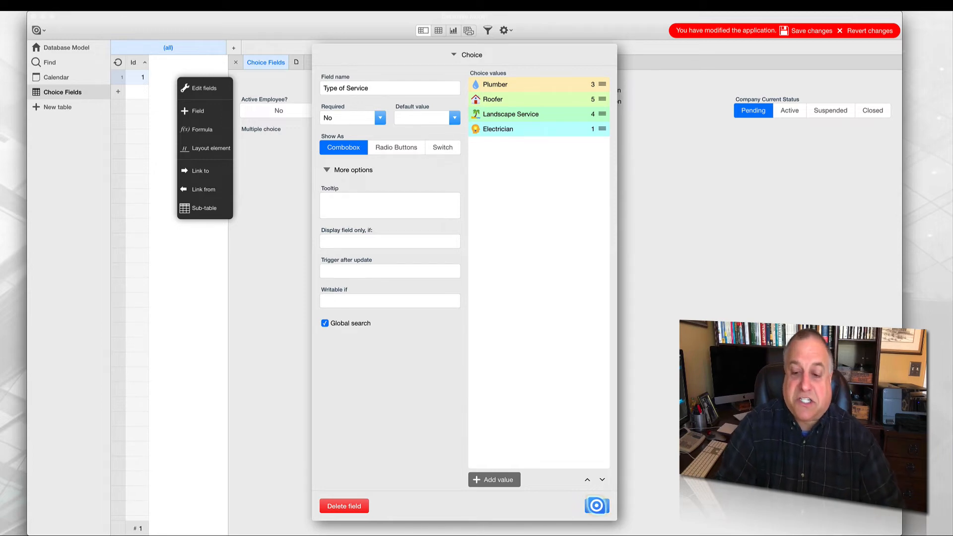
{"action": "left_click", "coordinate": [597, 505]}
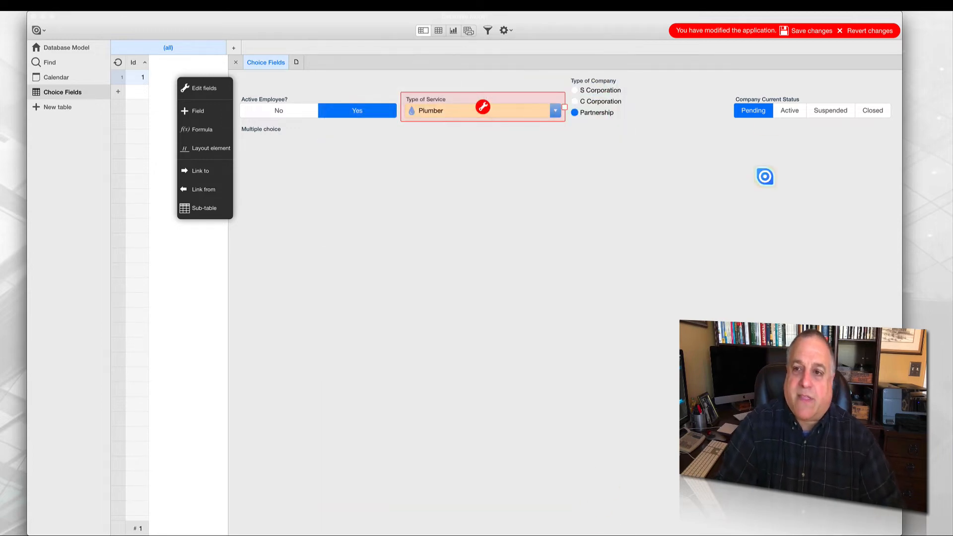
Open the Company Current Status field for editing and give its Pending choice value a light grey colour.
{"action": "left_click", "coordinate": [773, 97]}
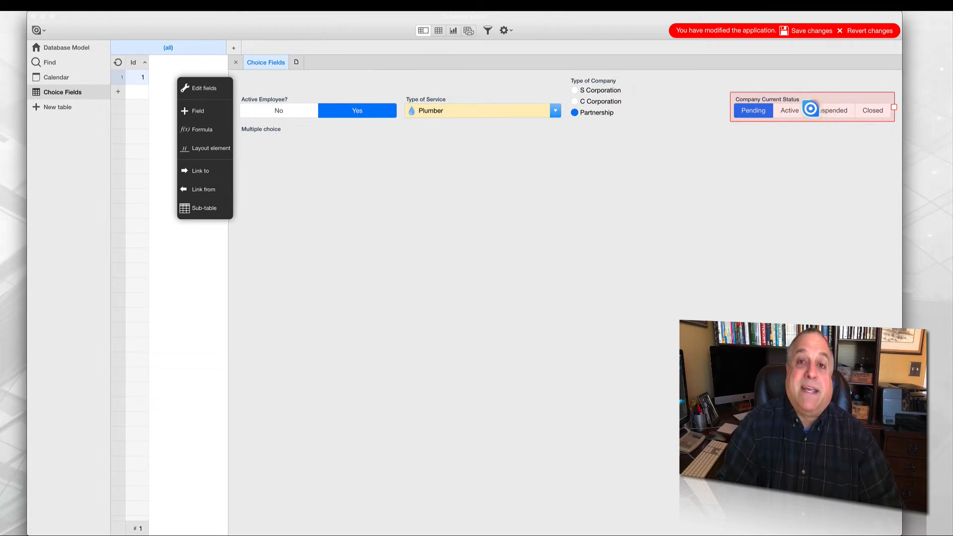
{"action": "double_click", "coordinate": [810, 108]}
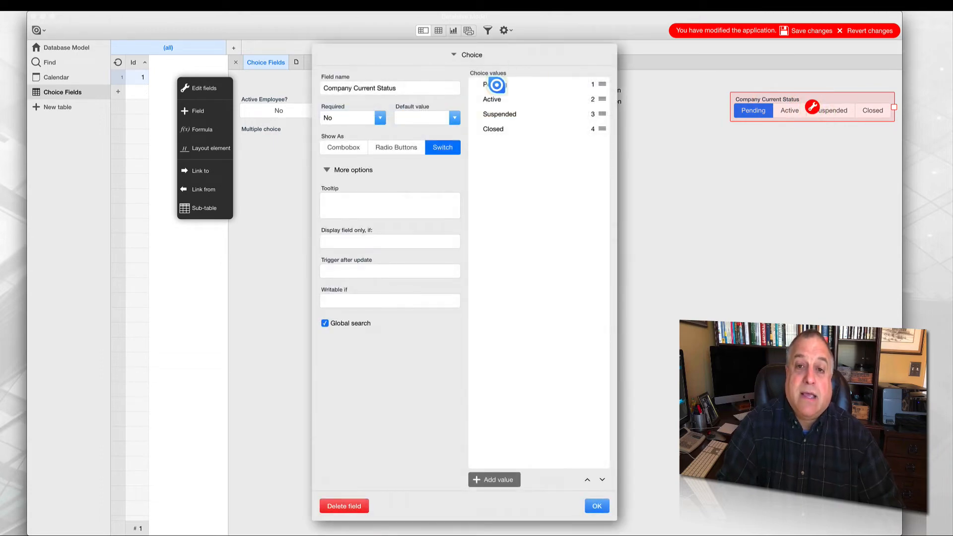
{"action": "double_click", "coordinate": [497, 83]}
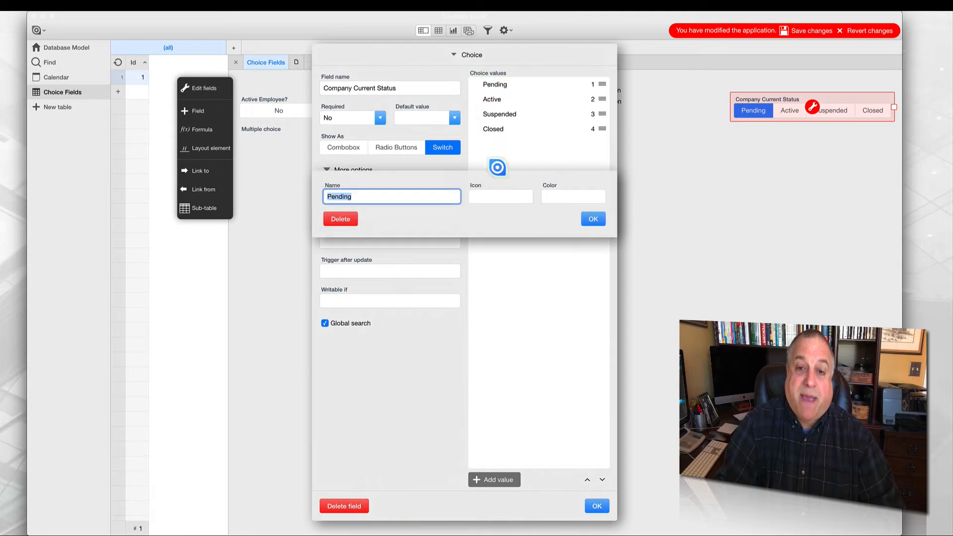
{"action": "left_click", "coordinate": [560, 197]}
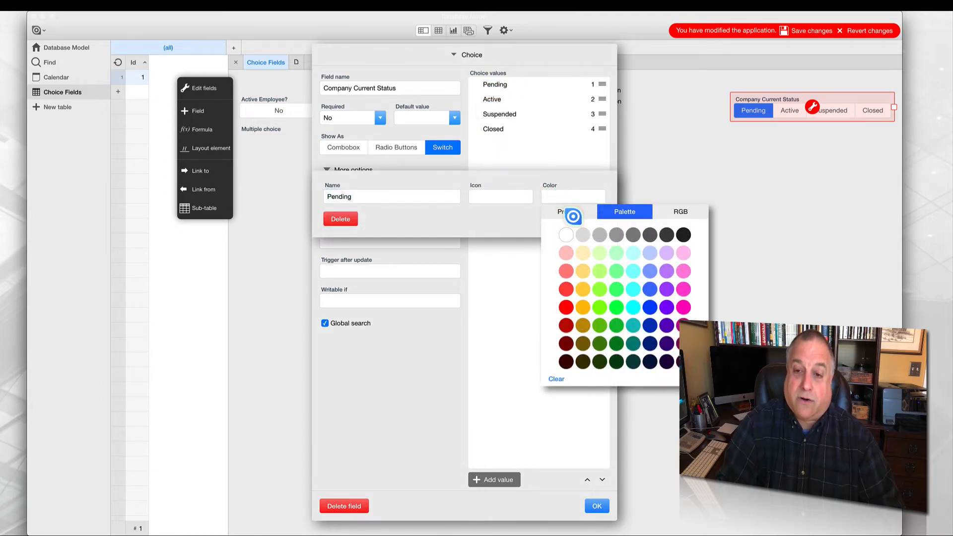
{"action": "left_click", "coordinate": [582, 234]}
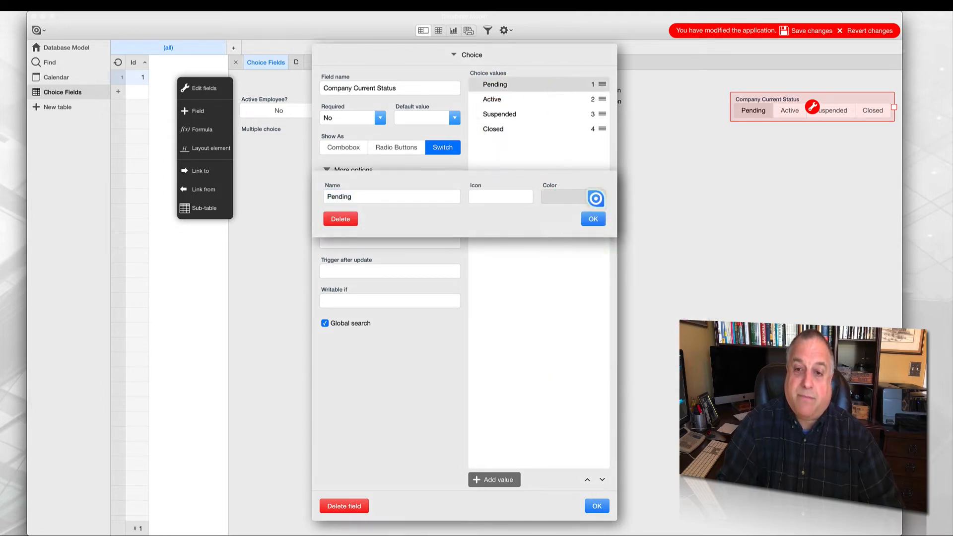
{"action": "left_click", "coordinate": [593, 218]}
Give the Active choice value of Company Current Status a pale yellow colour.
{"action": "double_click", "coordinate": [497, 99]}
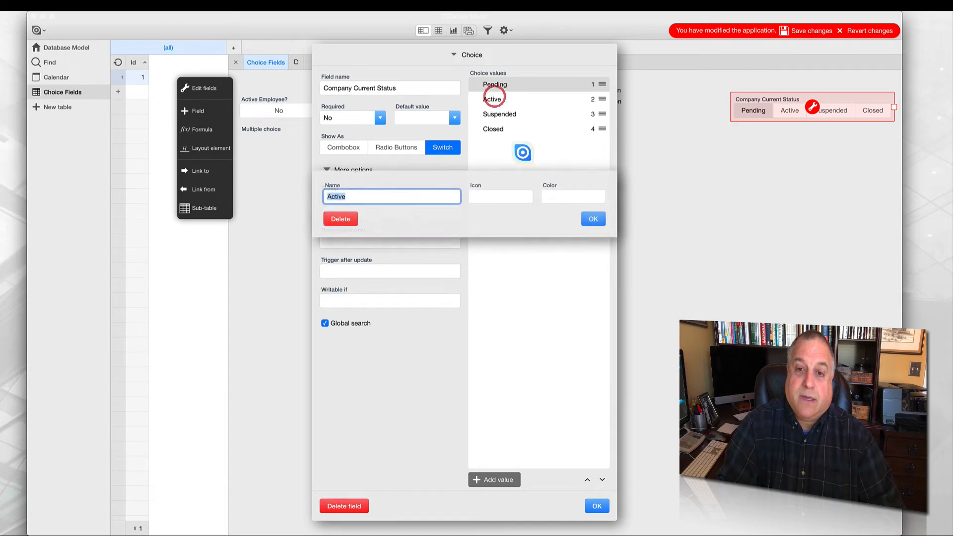
{"action": "left_click", "coordinate": [565, 196]}
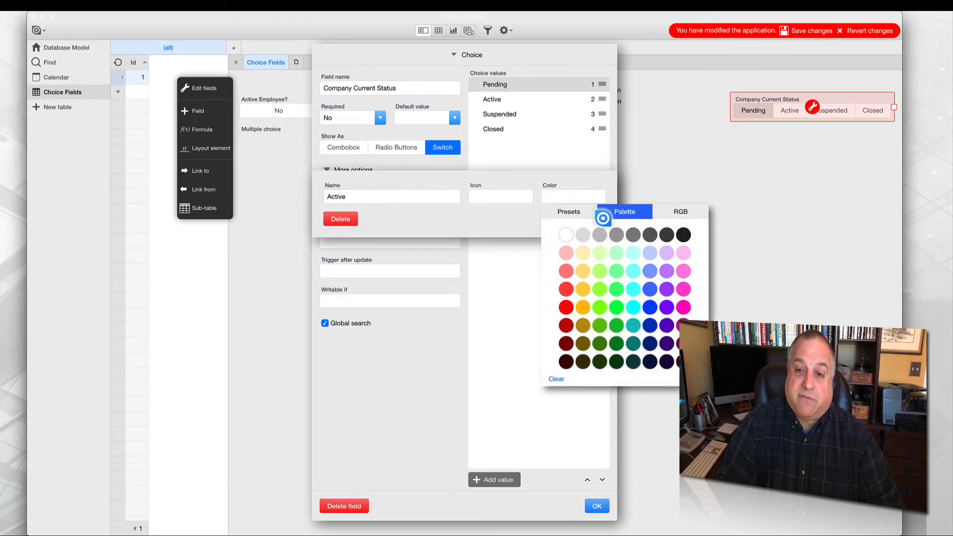
{"action": "left_click", "coordinate": [583, 252]}
{"action": "left_click", "coordinate": [587, 218]}
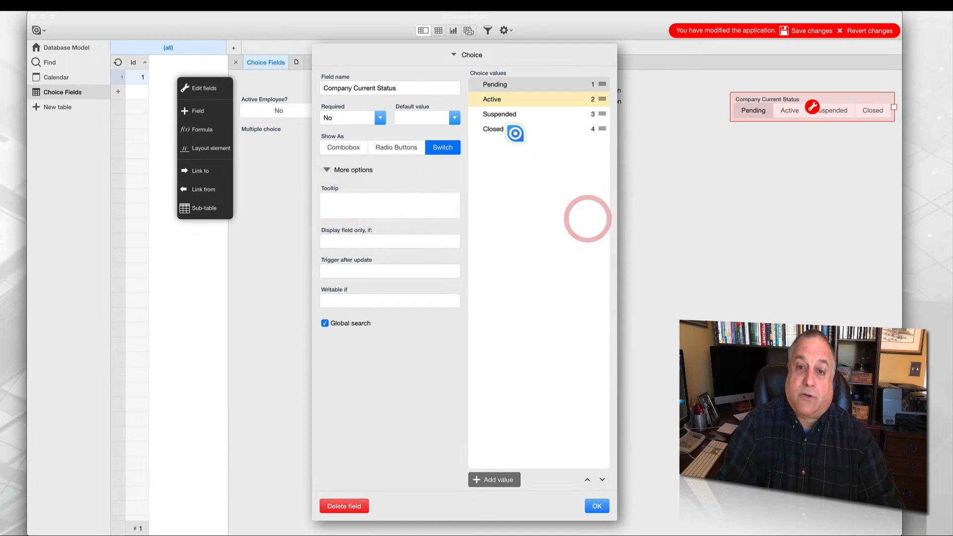
Give the Suspended choice value of Company Current Status a light pink colour.
{"action": "double_click", "coordinate": [494, 113]}
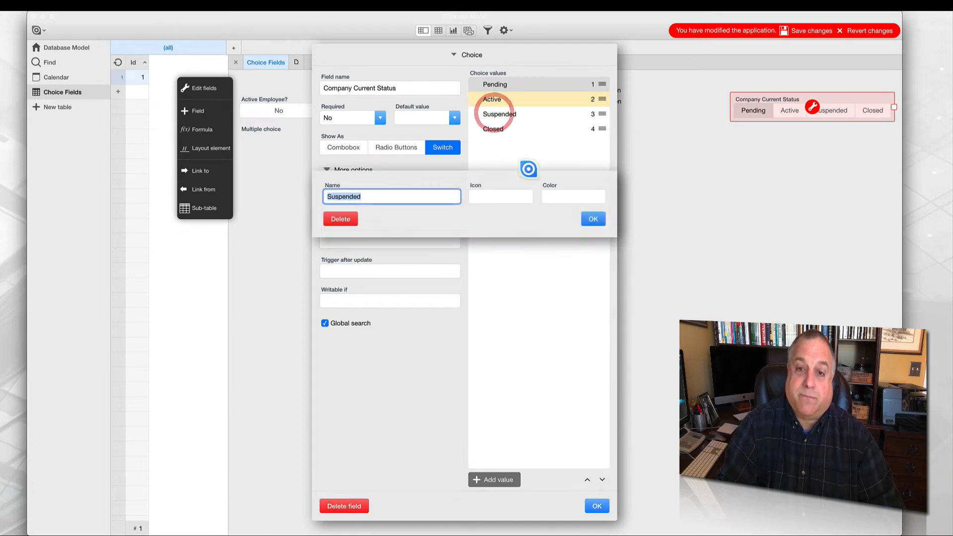
{"action": "left_click", "coordinate": [495, 112]}
{"action": "double_click", "coordinate": [495, 112]}
{"action": "left_click", "coordinate": [549, 197]}
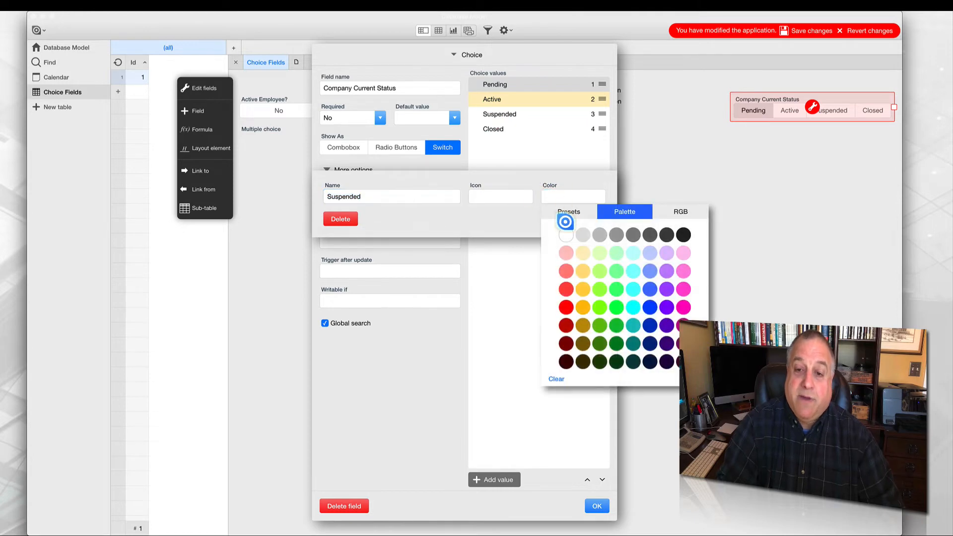
{"action": "left_click", "coordinate": [565, 253]}
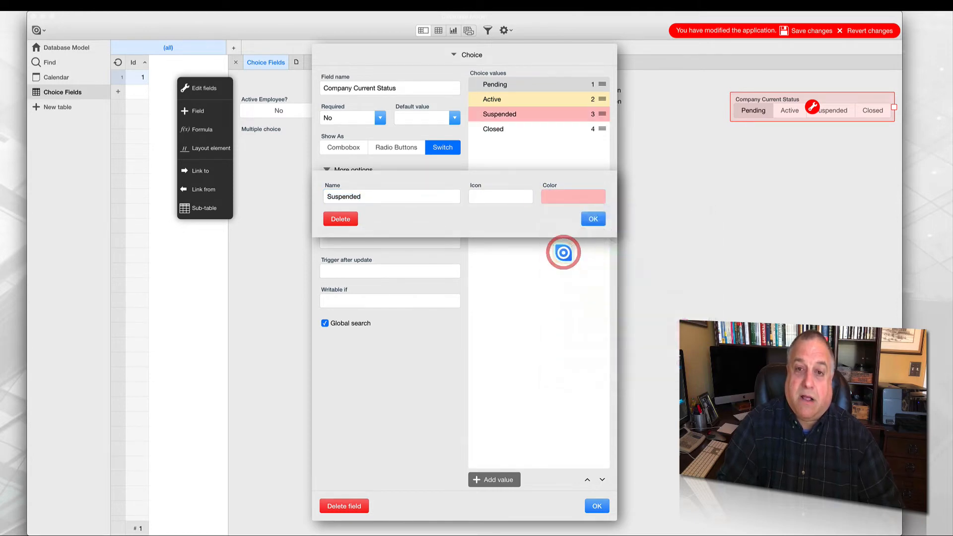
{"action": "left_click", "coordinate": [592, 219]}
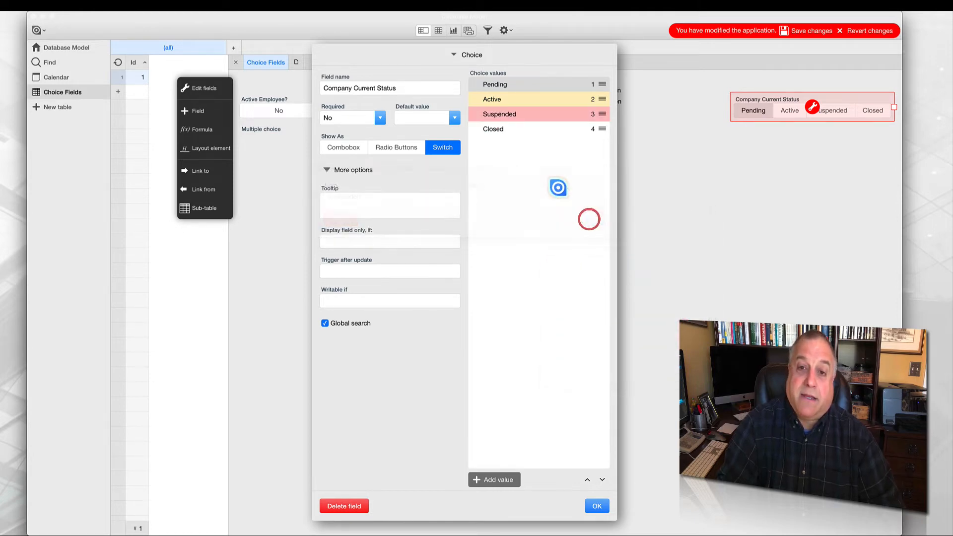
Give the Closed choice value a bright red colour and accept the Company Current Status field settings.
{"action": "double_click", "coordinate": [495, 129]}
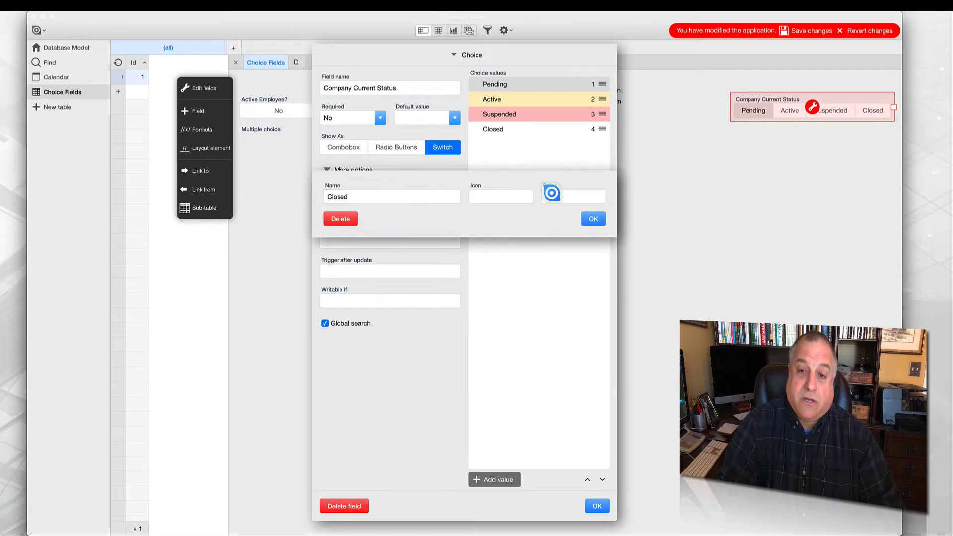
{"action": "left_click", "coordinate": [552, 193]}
{"action": "left_click", "coordinate": [567, 309]}
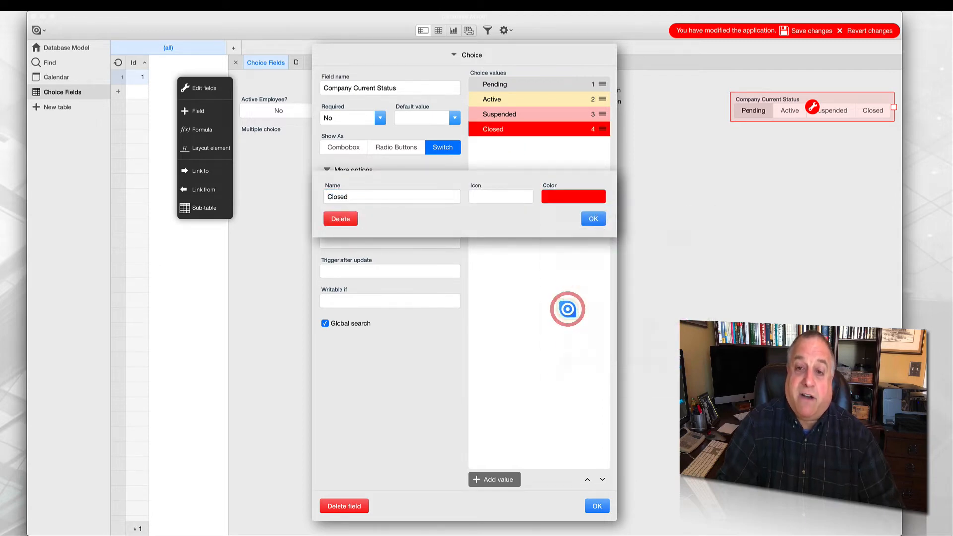
{"action": "left_click", "coordinate": [593, 219]}
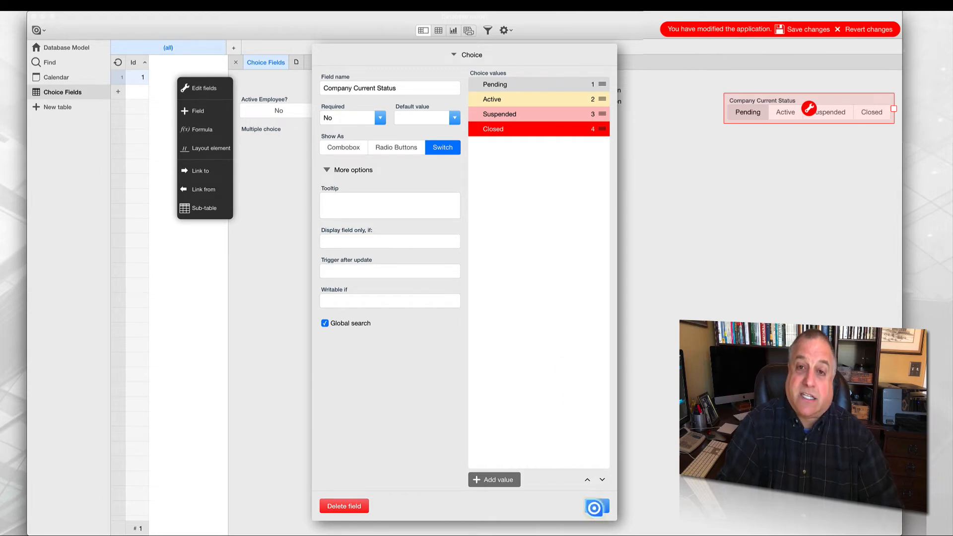
{"action": "left_click", "coordinate": [594, 507]}
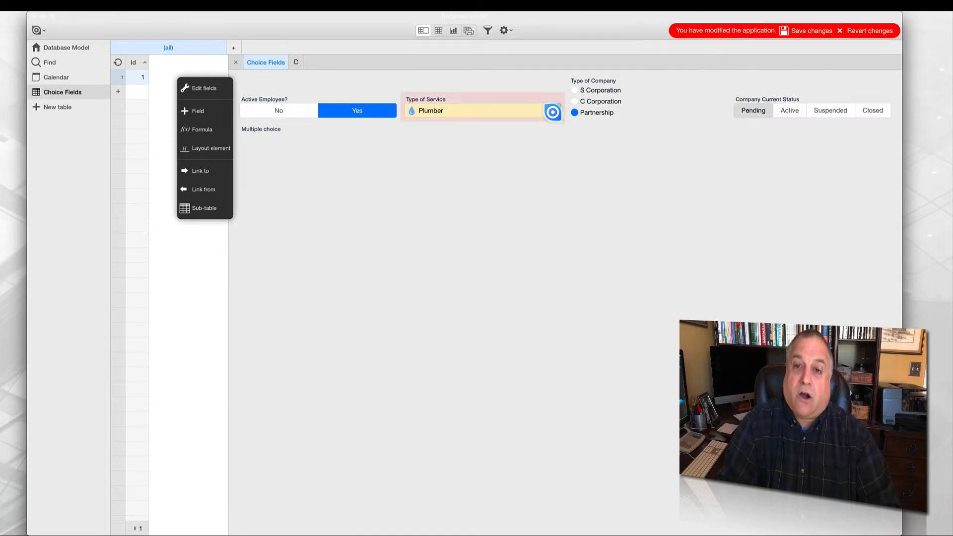
Set Type of Service to Landscape Service and test every Company Current Status option, ending on Suspended.
{"action": "left_click", "coordinate": [552, 113]}
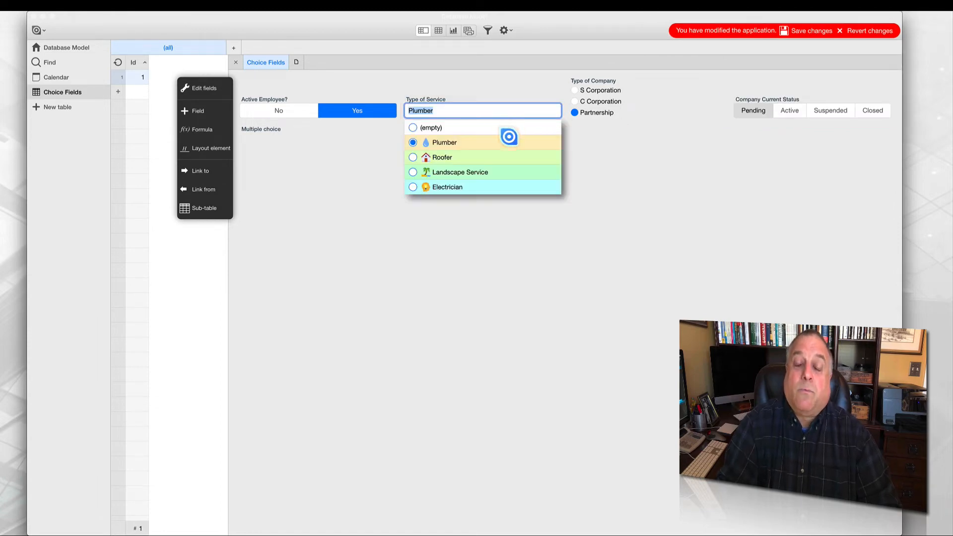
{"action": "left_click", "coordinate": [506, 172]}
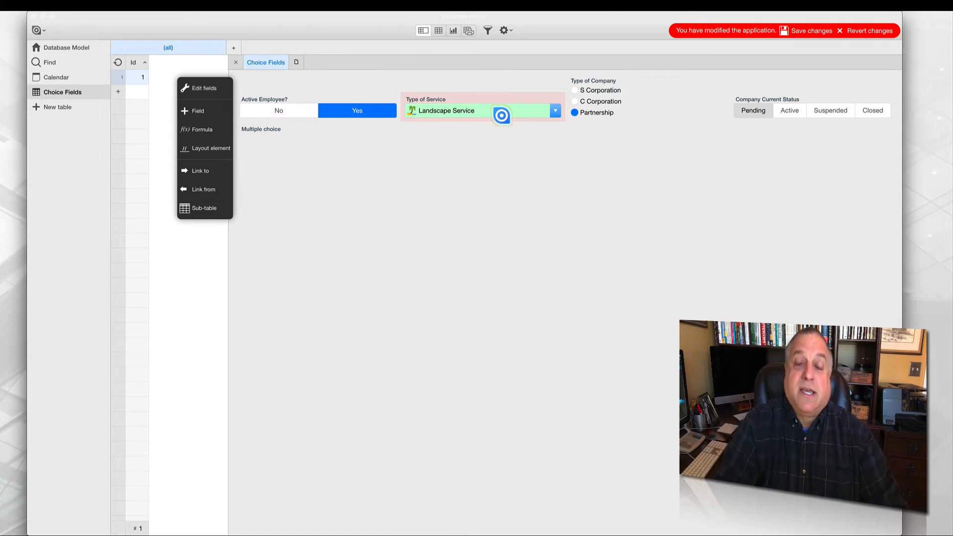
{"action": "left_click", "coordinate": [789, 112]}
{"action": "left_click", "coordinate": [822, 110]}
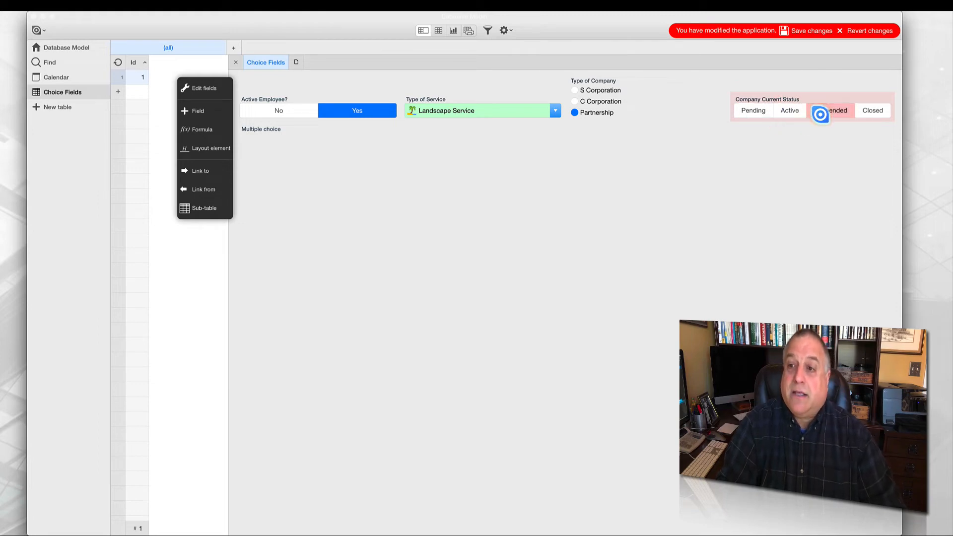
{"action": "left_click", "coordinate": [871, 111]}
{"action": "left_click", "coordinate": [821, 111]}
{"action": "left_click", "coordinate": [792, 110]}
{"action": "left_click", "coordinate": [755, 111]}
{"action": "left_click", "coordinate": [791, 110]}
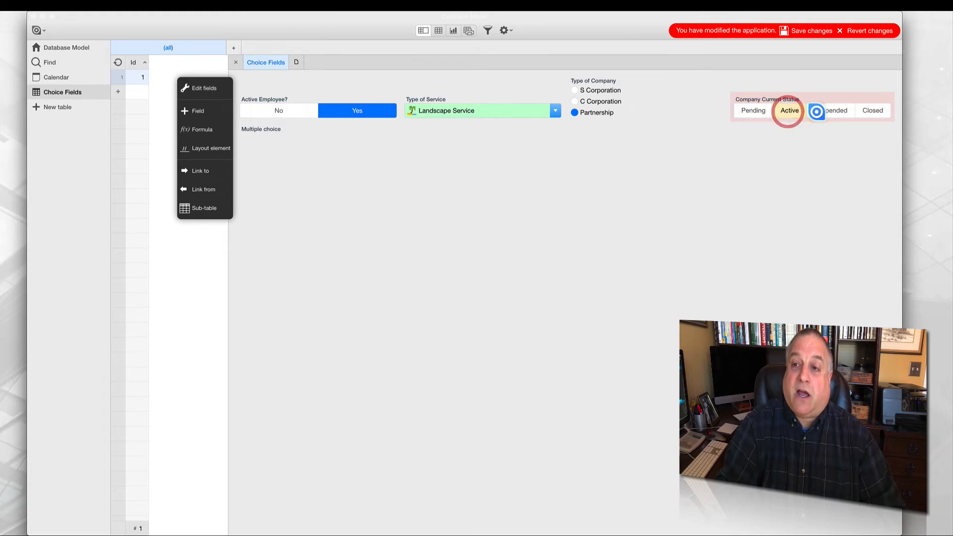
{"action": "left_click", "coordinate": [824, 112]}
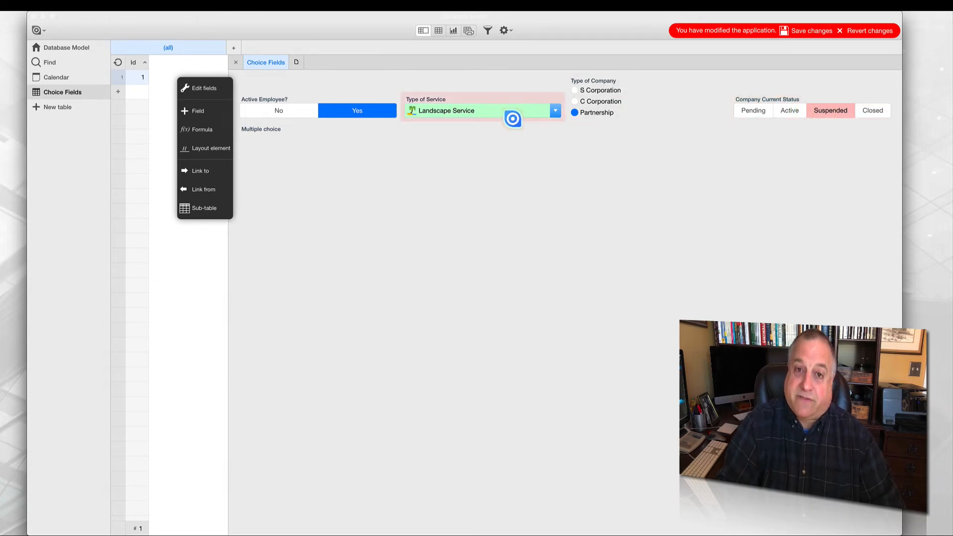
View the Type of Service choices and switch Company Current Status through all its options, ending on Pending.
{"action": "left_click", "coordinate": [553, 113]}
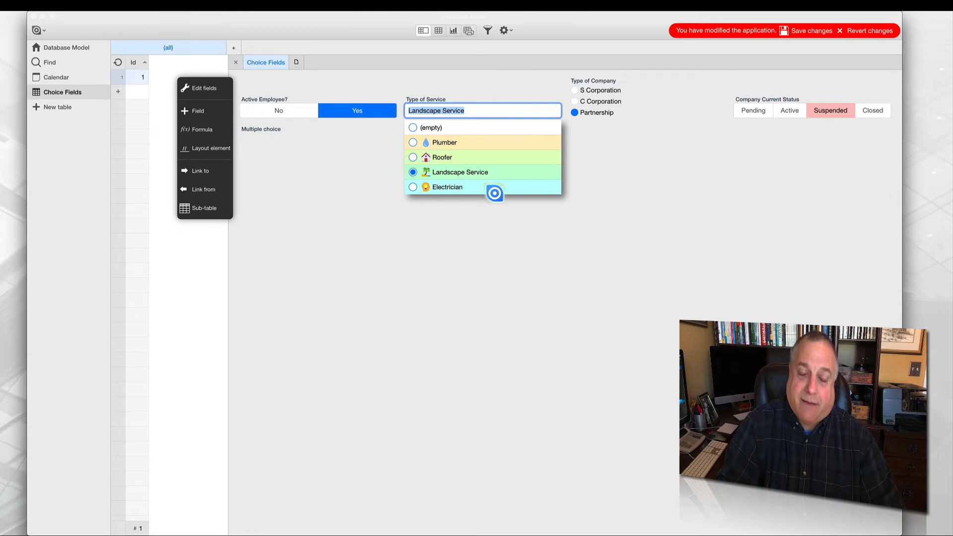
{"action": "left_click", "coordinate": [492, 215]}
{"action": "left_click", "coordinate": [751, 111]}
{"action": "left_click", "coordinate": [789, 110]}
{"action": "left_click", "coordinate": [831, 110]}
{"action": "left_click", "coordinate": [873, 111]}
{"action": "left_click", "coordinate": [841, 112]}
{"action": "left_click", "coordinate": [786, 111]}
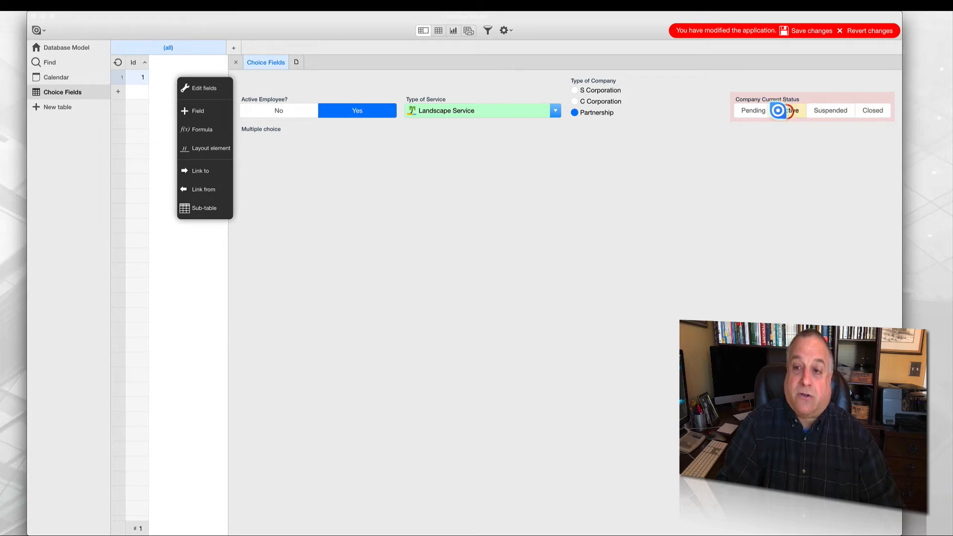
{"action": "left_click", "coordinate": [757, 112]}
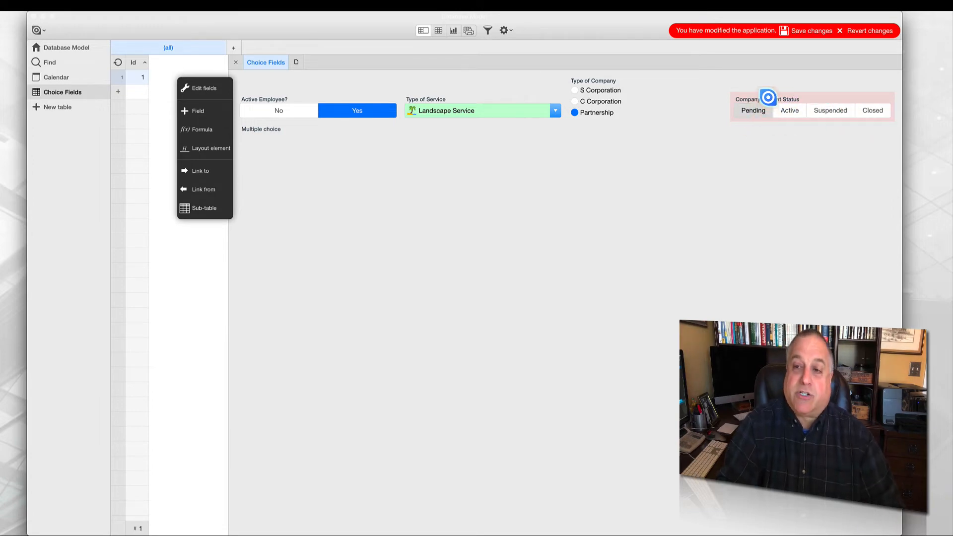
Open the Company Current Status field for editing and give its Pending choice value a solid black circle icon.
{"action": "left_click", "coordinate": [768, 97]}
{"action": "left_click", "coordinate": [810, 106]}
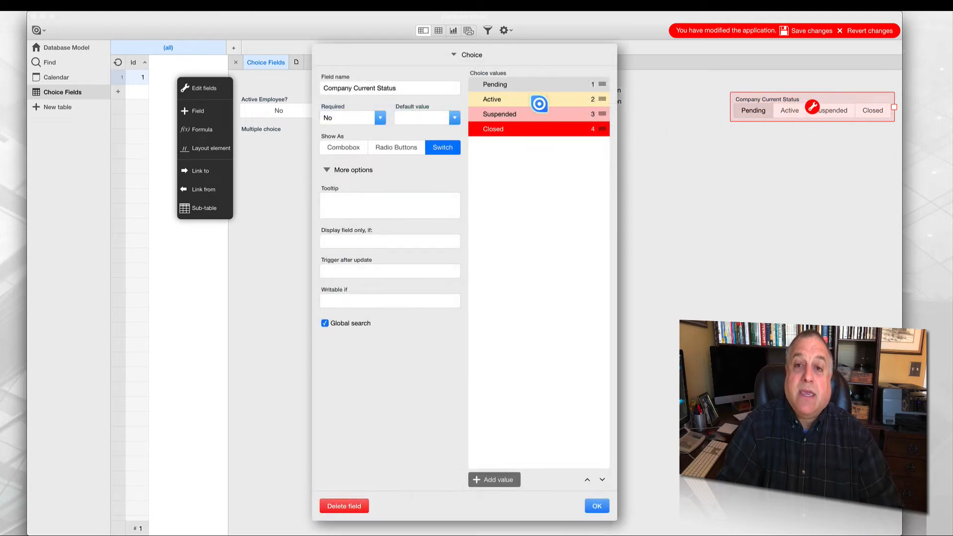
{"action": "left_click", "coordinate": [534, 82]}
{"action": "left_click", "coordinate": [497, 199]}
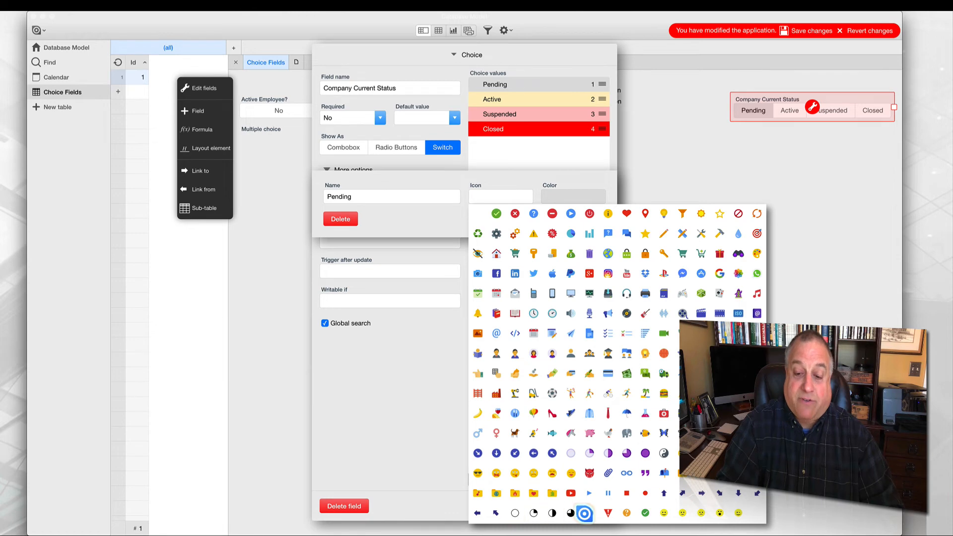
{"action": "left_click", "coordinate": [591, 513]}
{"action": "left_click", "coordinate": [591, 219]}
Give the Active choice value a three-quarter-filled black circle icon.
{"action": "left_click", "coordinate": [482, 94]}
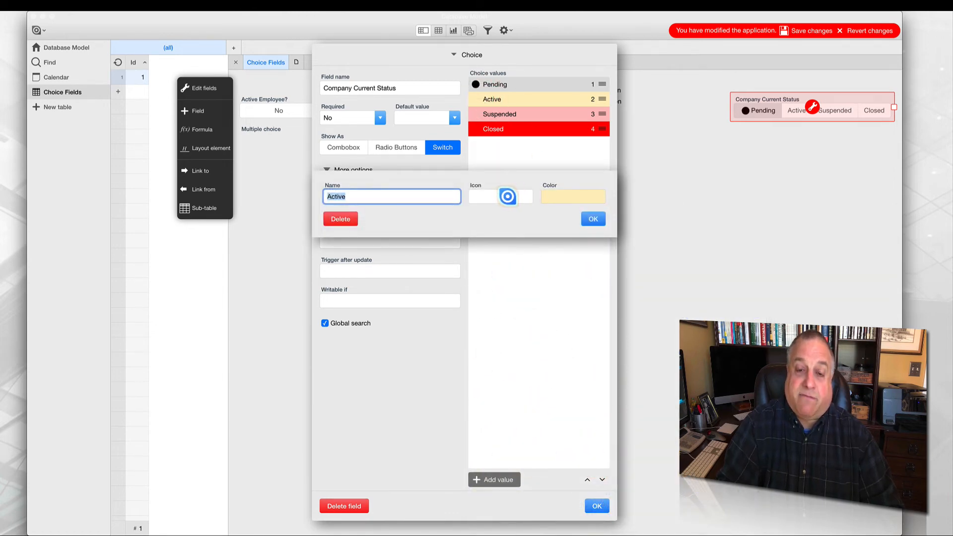
{"action": "left_click", "coordinate": [504, 196]}
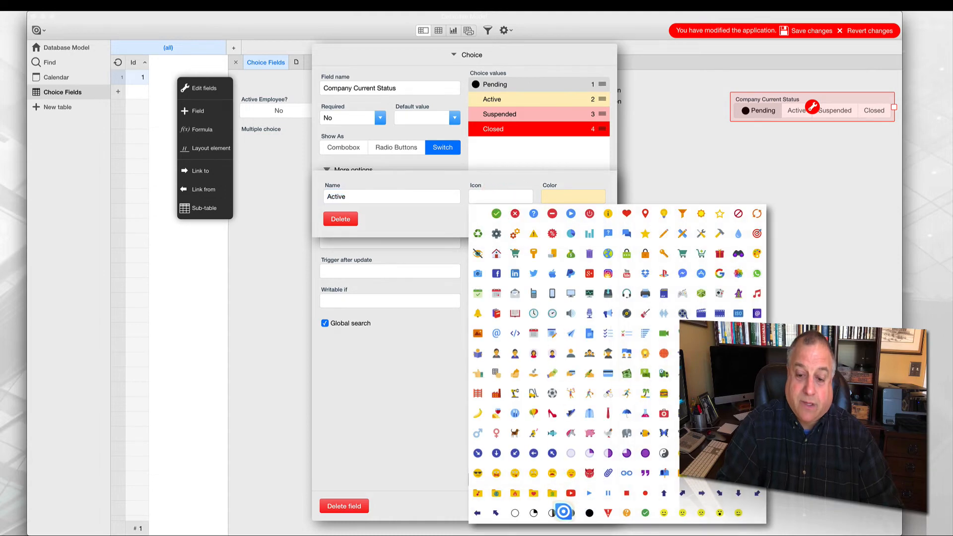
{"action": "left_click", "coordinate": [570, 512]}
{"action": "left_click", "coordinate": [590, 219]}
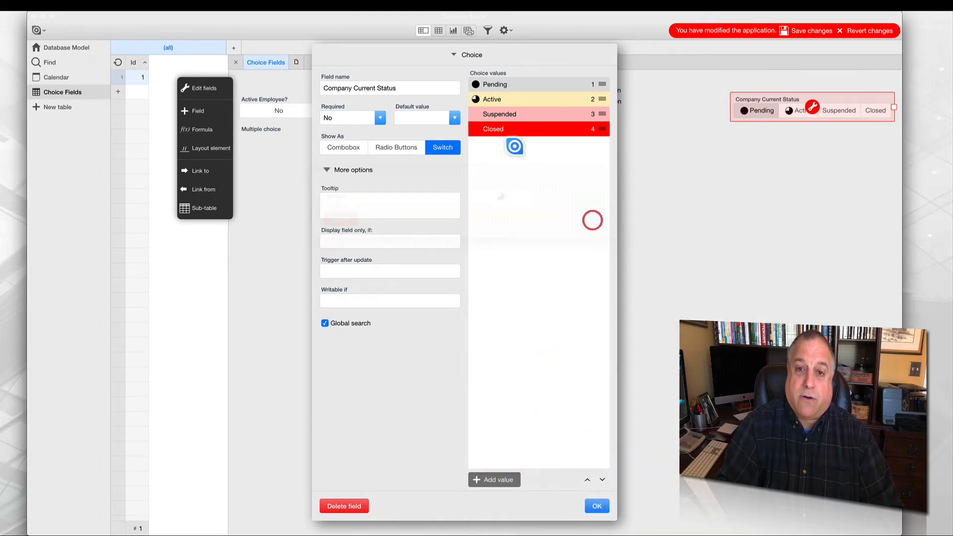
Give the Suspended choice value a half-filled black circle icon, keeping its light pink colour.
{"action": "left_click", "coordinate": [506, 113]}
{"action": "left_click", "coordinate": [499, 196]}
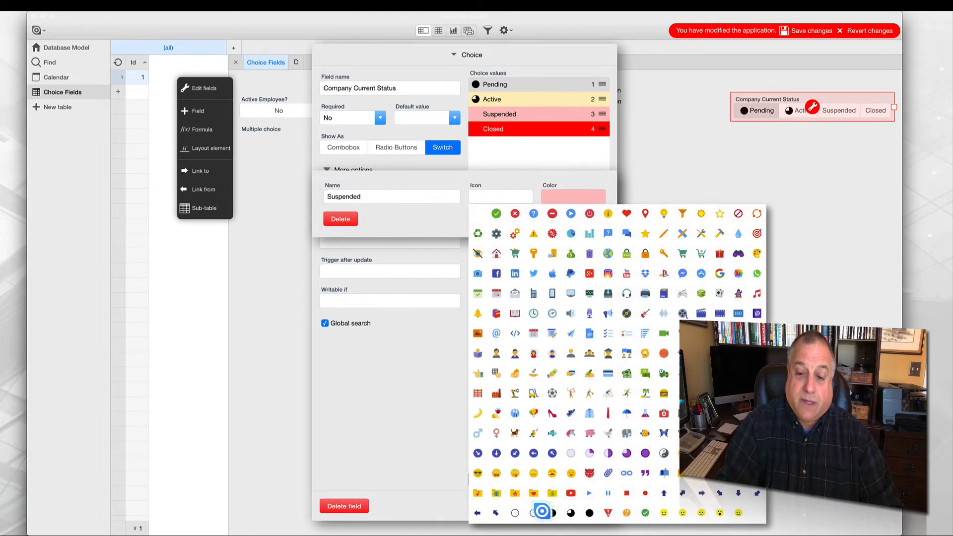
{"action": "left_click", "coordinate": [548, 513]}
{"action": "left_click", "coordinate": [563, 189]}
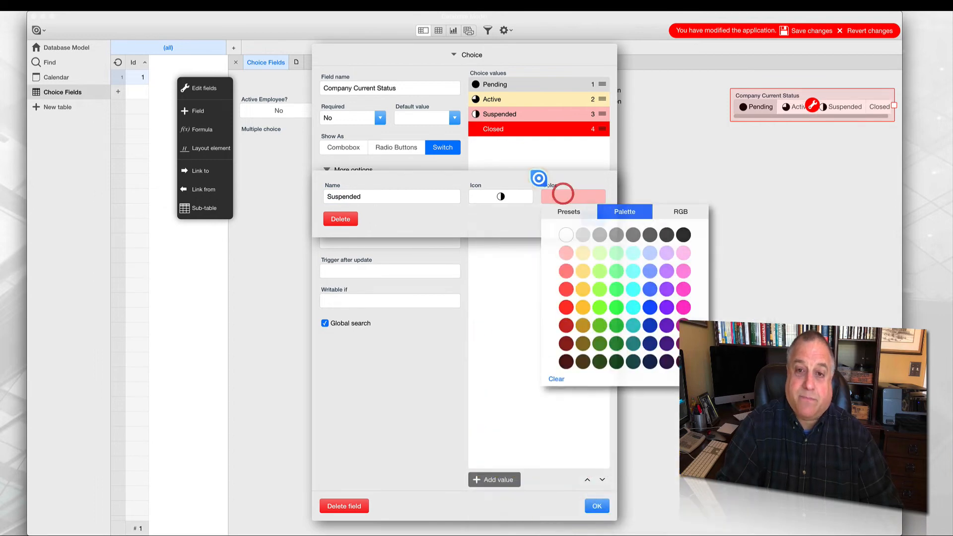
{"action": "left_click", "coordinate": [498, 128]}
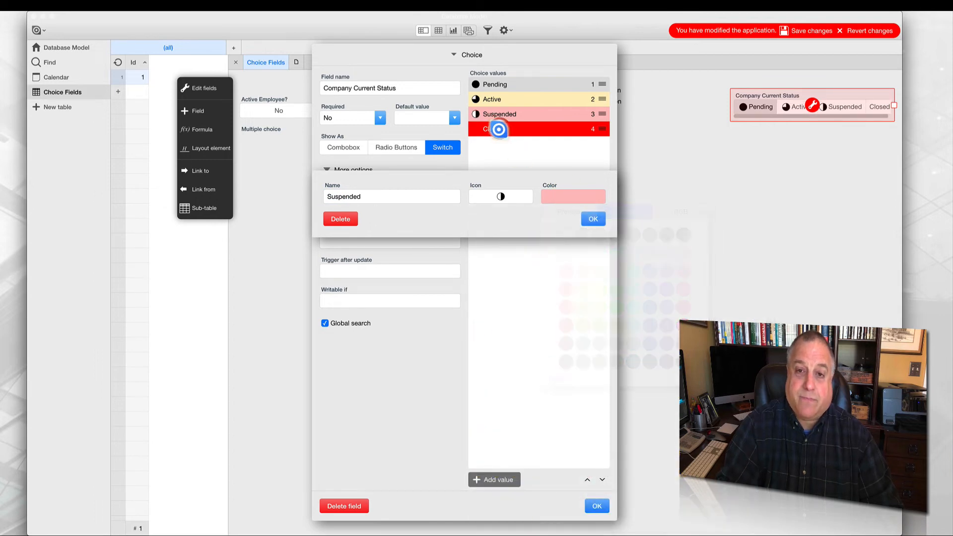
{"action": "left_click", "coordinate": [590, 219]}
Give the Closed choice value an empty circle icon and accept the Company Current Status field settings.
{"action": "left_click", "coordinate": [492, 129]}
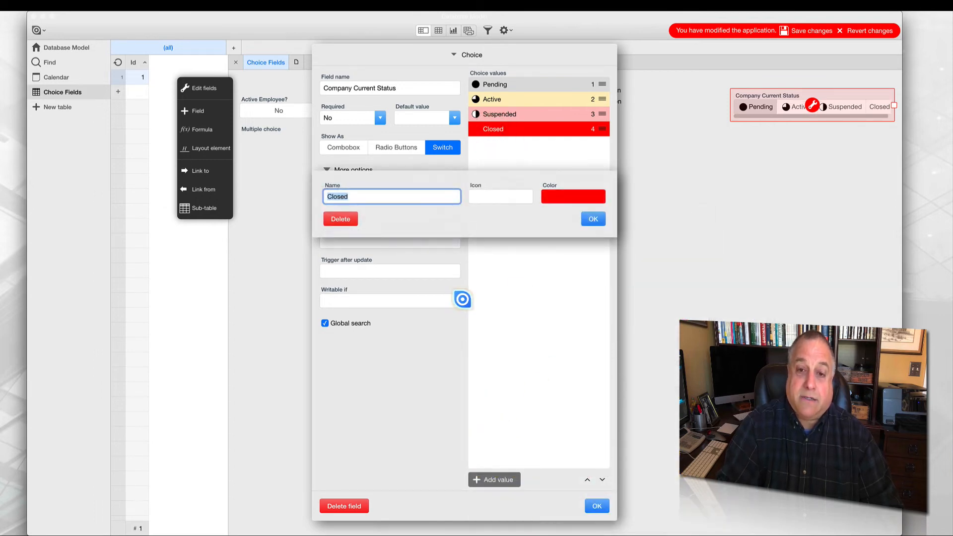
{"action": "left_click", "coordinate": [492, 197]}
{"action": "left_click", "coordinate": [514, 510]}
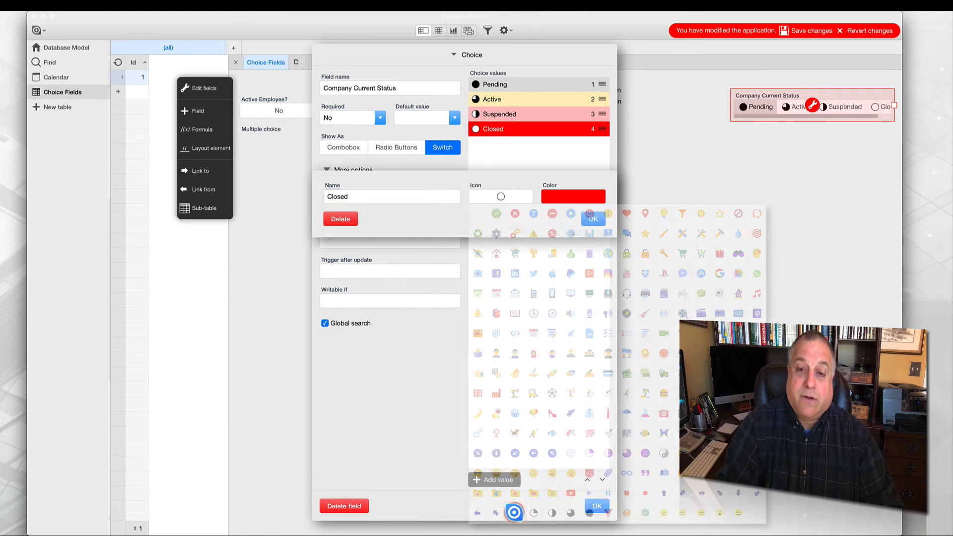
{"action": "left_click", "coordinate": [589, 220]}
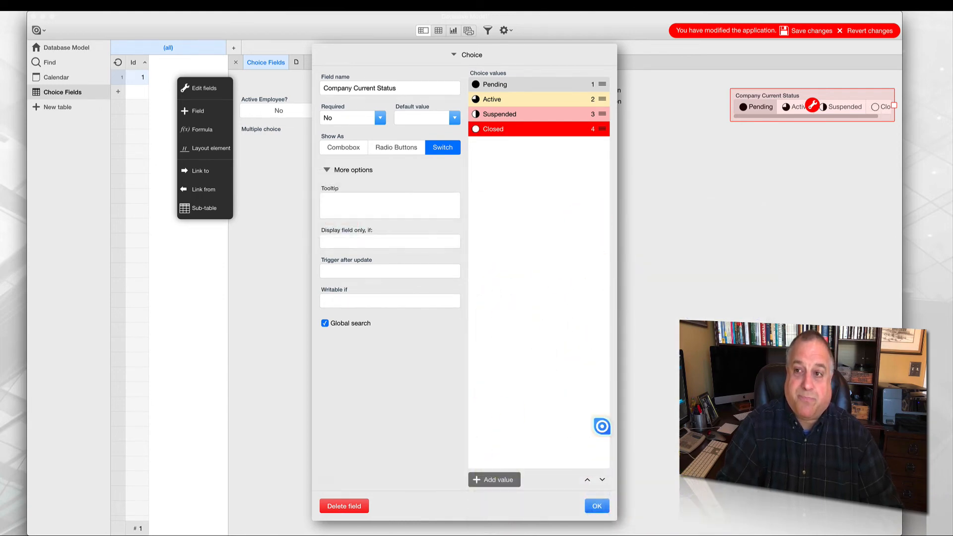
{"action": "left_click", "coordinate": [601, 507]}
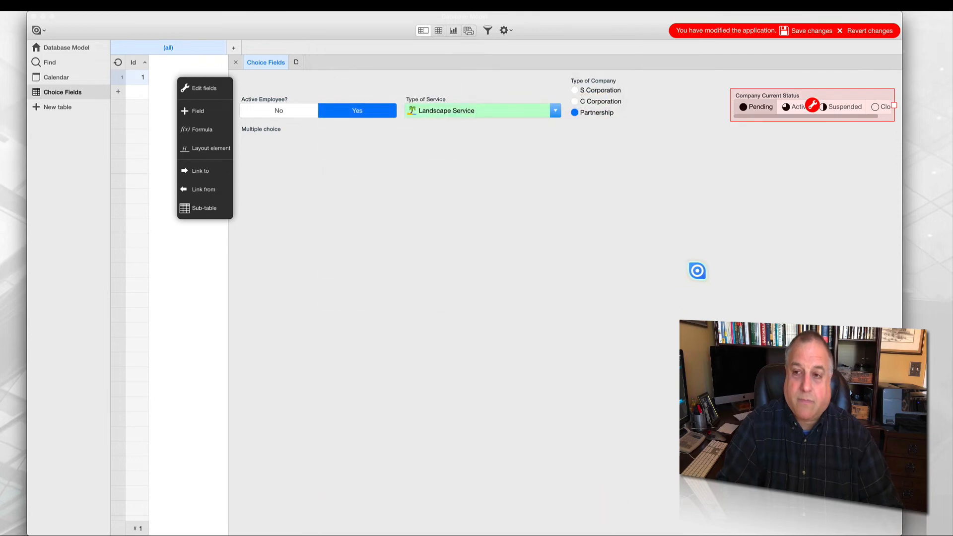
{"action": "left_click", "coordinate": [711, 217]}
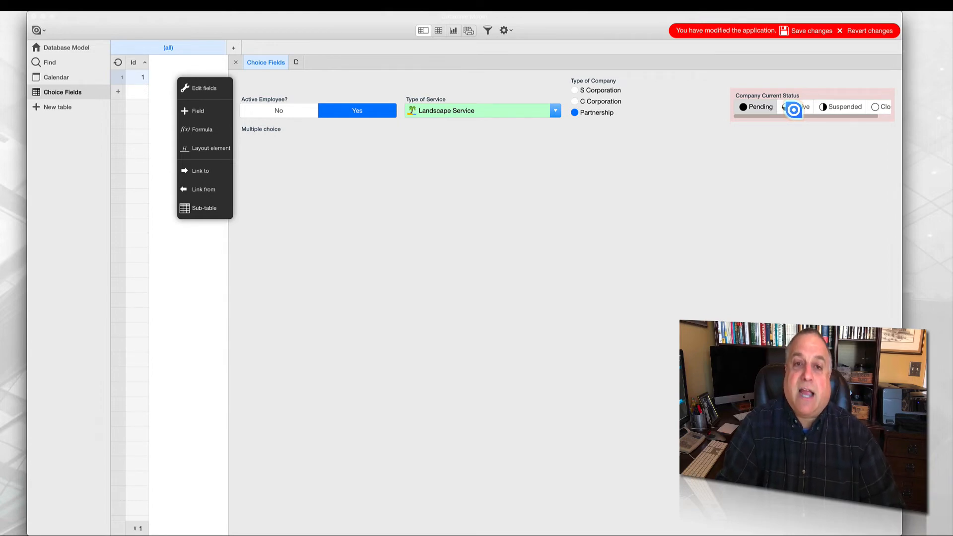
Narrow the Type of Company field on the form and widen Company Current Status to fit all four options.
{"action": "left_click", "coordinate": [552, 113]}
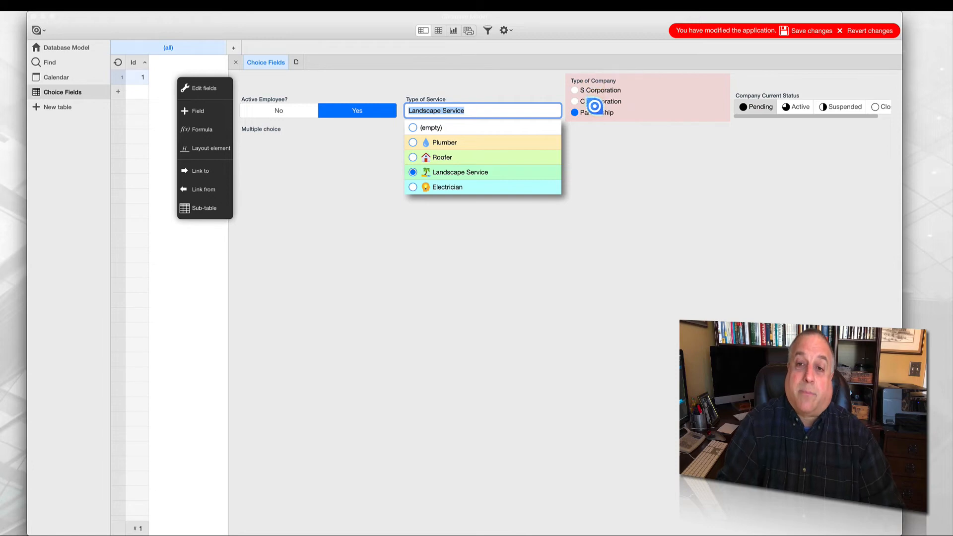
{"action": "left_click", "coordinate": [612, 116]}
{"action": "left_click_drag", "start_coordinate": [728, 96], "coordinate": [646, 101]}
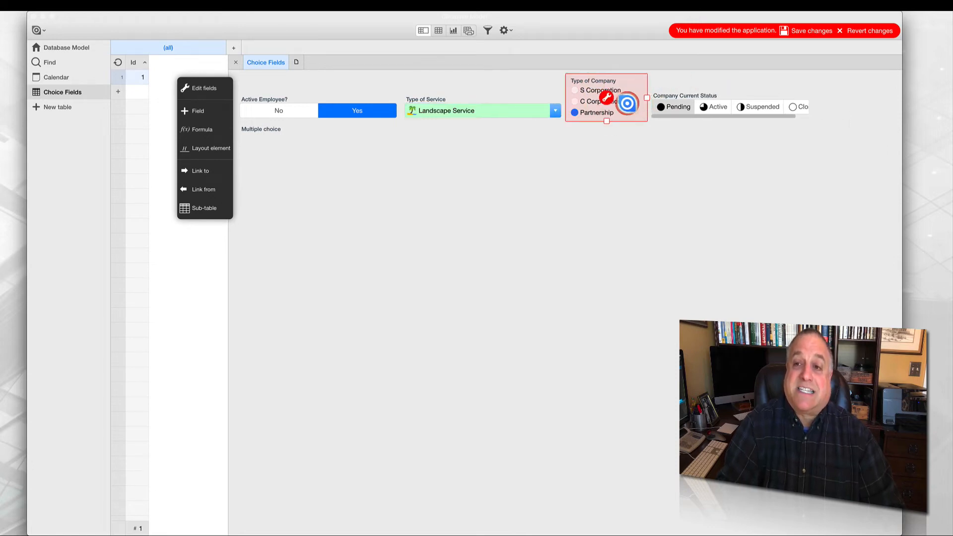
{"action": "left_click", "coordinate": [680, 94]}
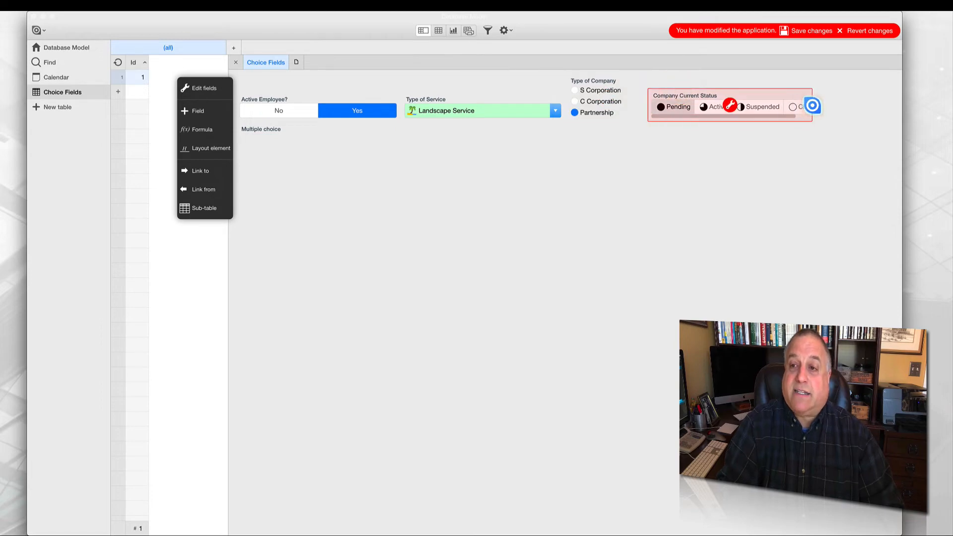
{"action": "left_click_drag", "start_coordinate": [813, 104], "coordinate": [885, 100]}
{"action": "left_click", "coordinate": [769, 159]}
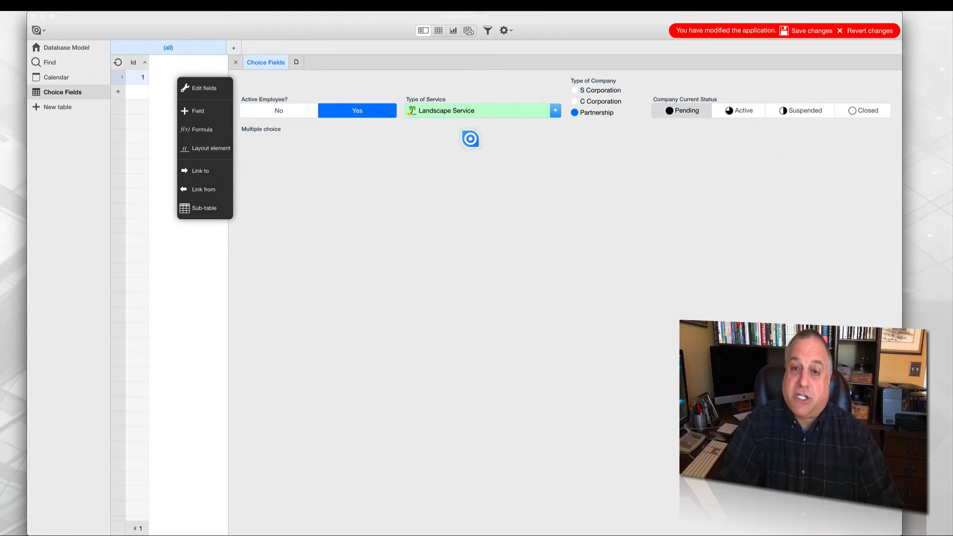
Narrow the Type of Service field to fit its content and save the application changes.
{"action": "left_click", "coordinate": [464, 99]}
{"action": "left_click_drag", "start_coordinate": [563, 107], "coordinate": [509, 117]}
{"action": "left_click", "coordinate": [511, 149]}
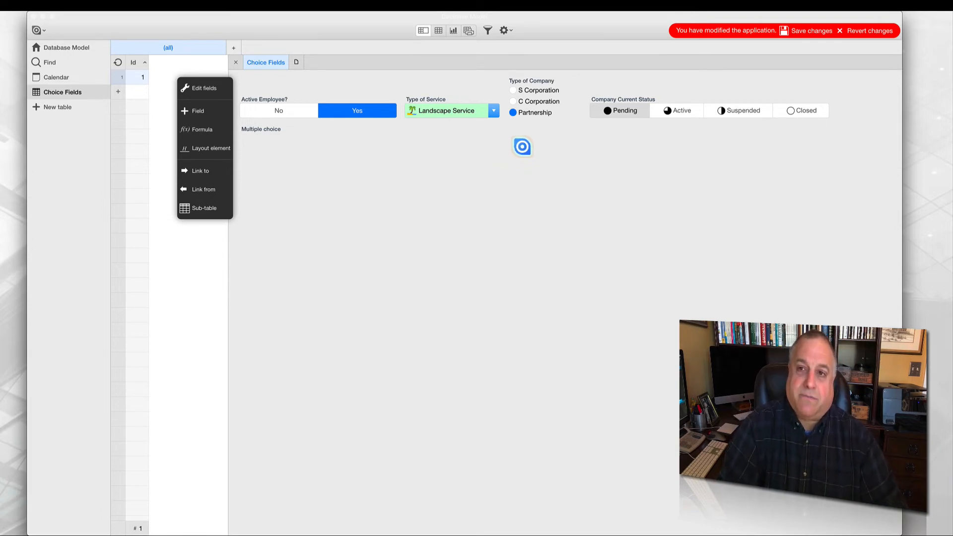
{"action": "left_click", "coordinate": [802, 31]}
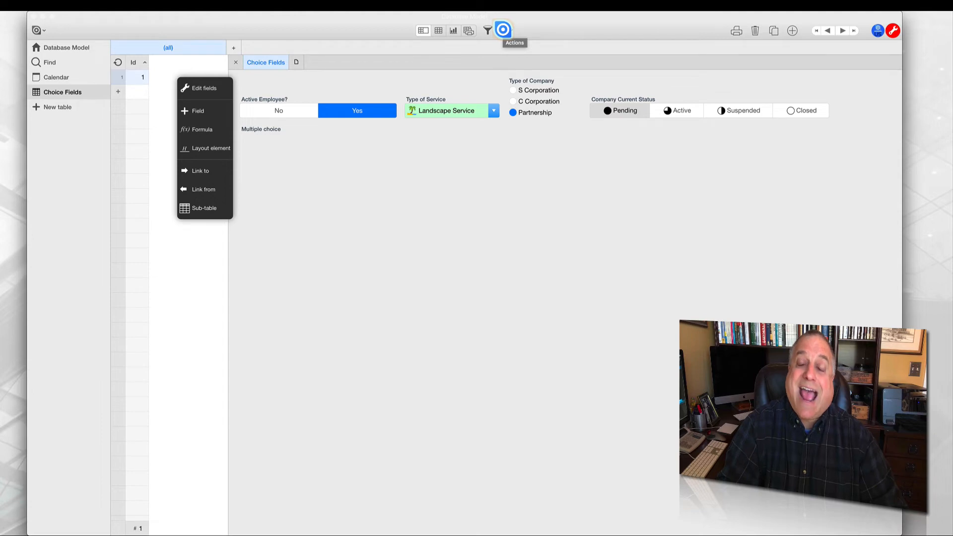
Open the Multiple choice field's settings from the table's field list, try the Combobox and Radio Buttons displays, and choose Switch.
{"action": "left_click", "coordinate": [503, 29]}
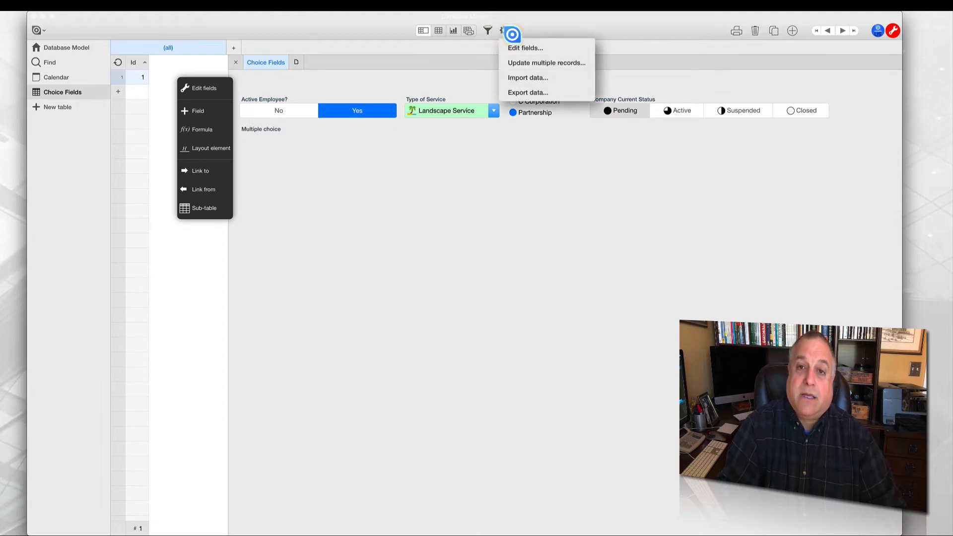
{"action": "left_click", "coordinate": [512, 47]}
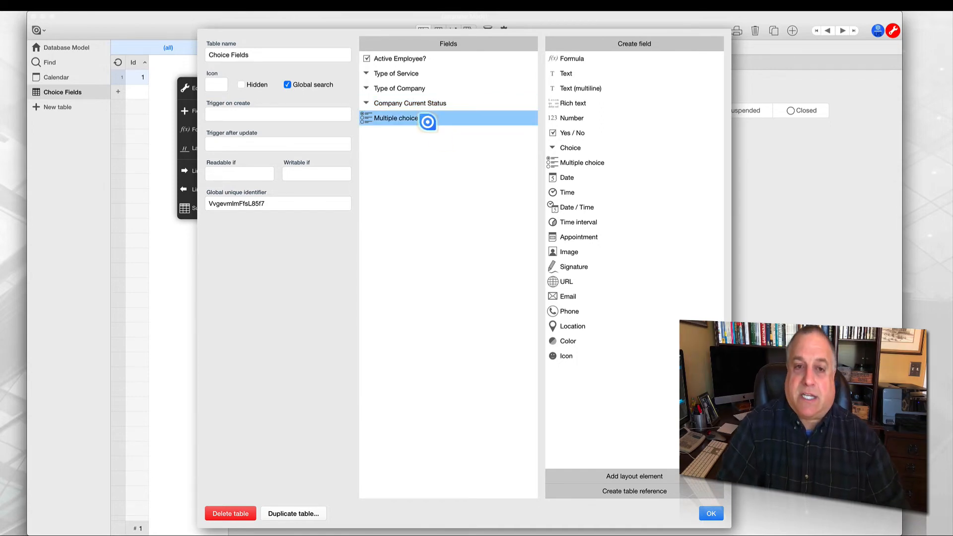
{"action": "left_click", "coordinate": [428, 119]}
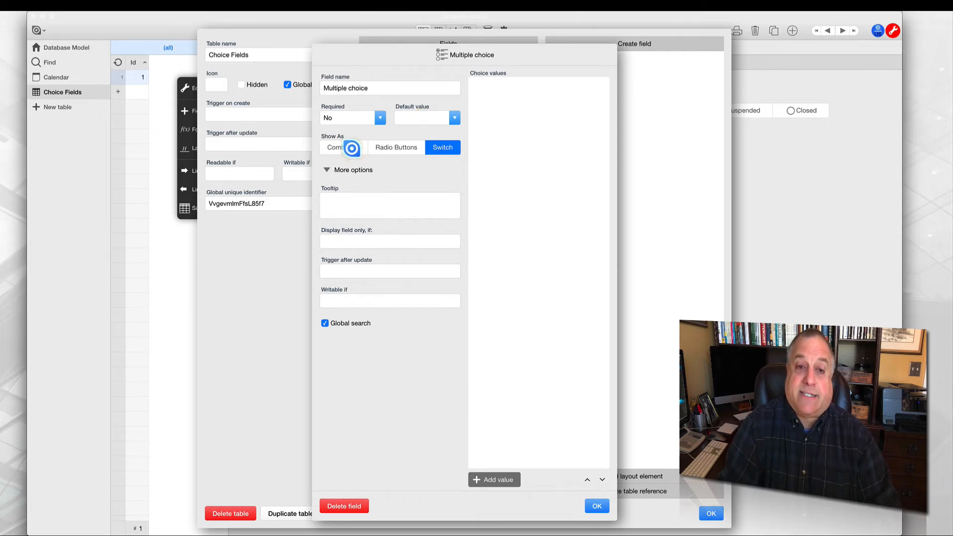
{"action": "left_click", "coordinate": [351, 147]}
{"action": "left_click", "coordinate": [392, 148]}
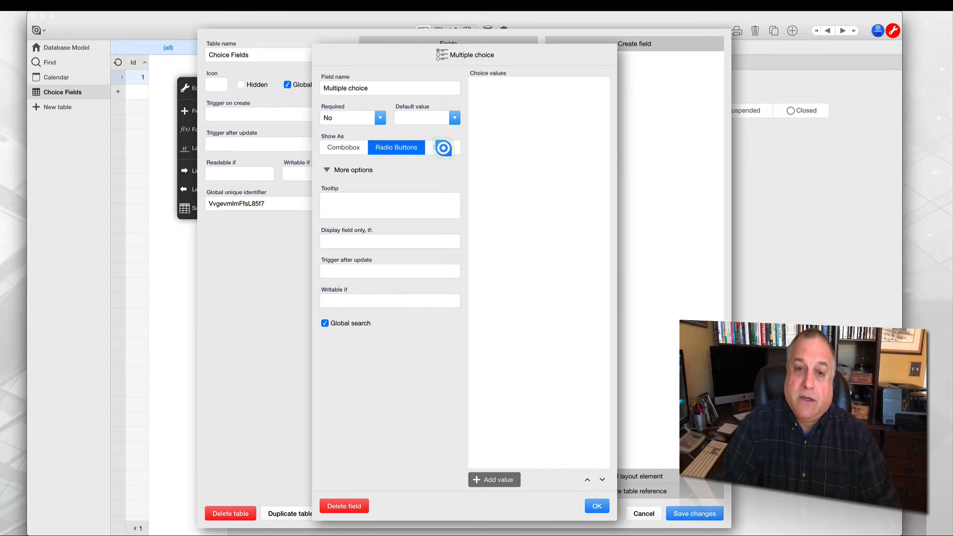
{"action": "left_click", "coordinate": [443, 147]}
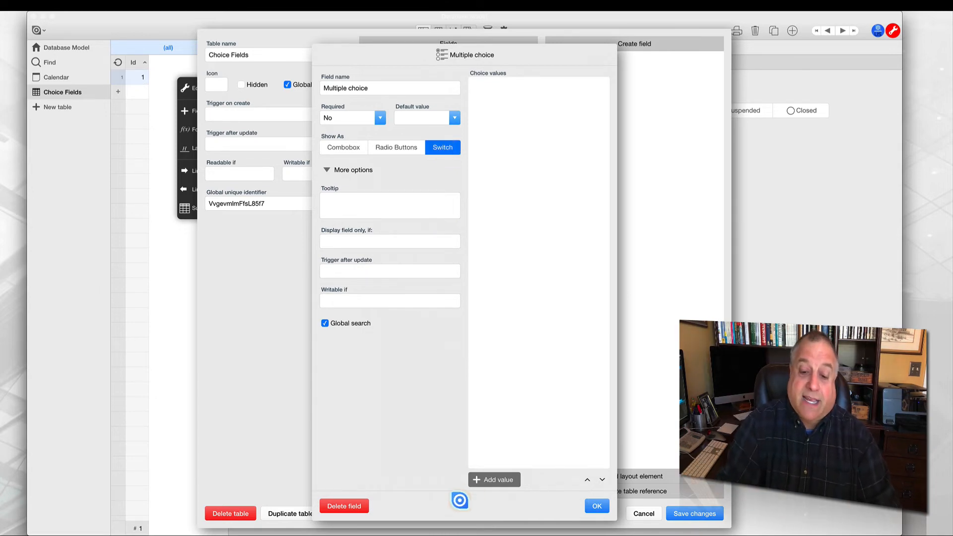
Add Value 1 and Value 2 as choice values of the Multiple choice field.
{"action": "left_click", "coordinate": [493, 479]}
{"action": "type", "text": "Value 1"}
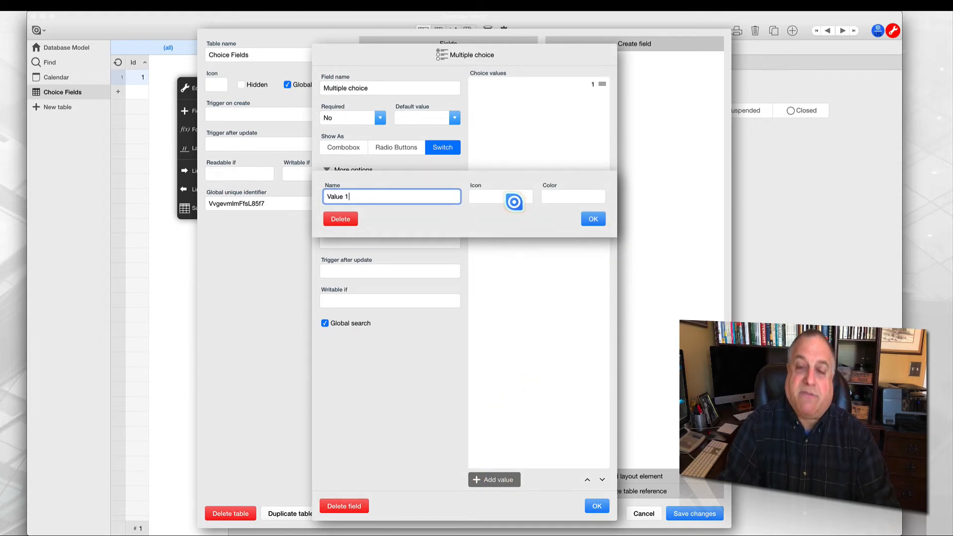
{"action": "left_click", "coordinate": [593, 219]}
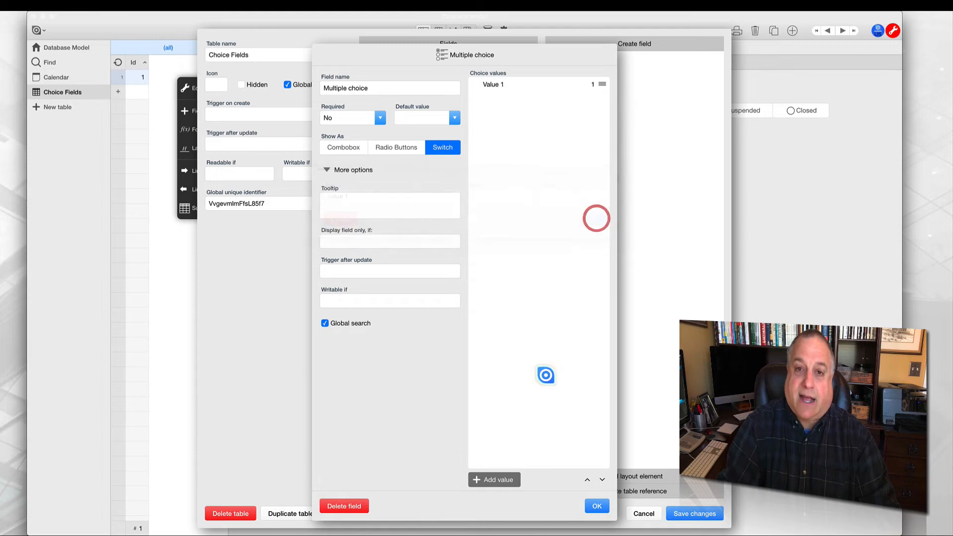
{"action": "left_click", "coordinate": [488, 479]}
{"action": "type", "text": "Value 2"}
{"action": "left_click", "coordinate": [593, 219]}
Add Value 3 and Value 4 as choice values, accept the Multiple choice field settings and save the table changes.
{"action": "left_click", "coordinate": [491, 472]}
{"action": "type", "text": "Value"}
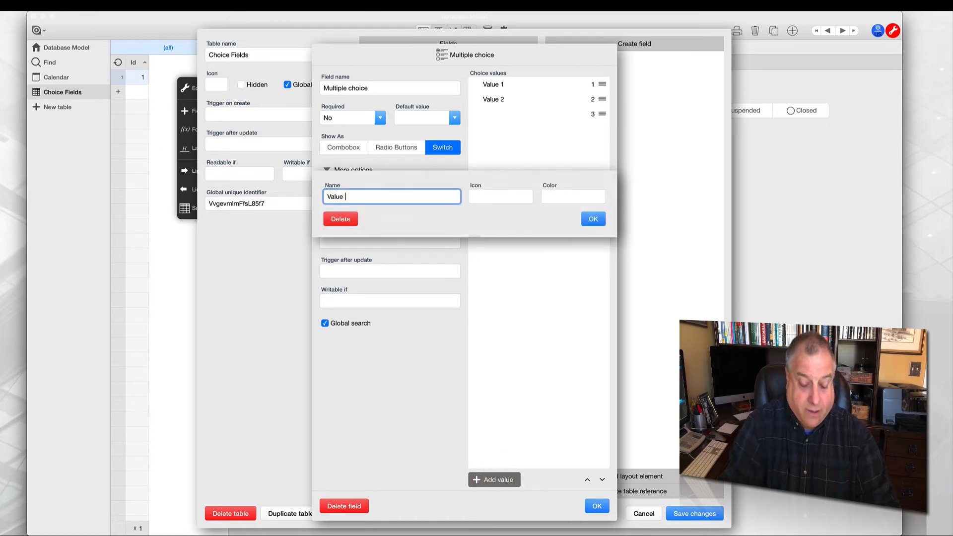
{"action": "left_click", "coordinate": [593, 218]}
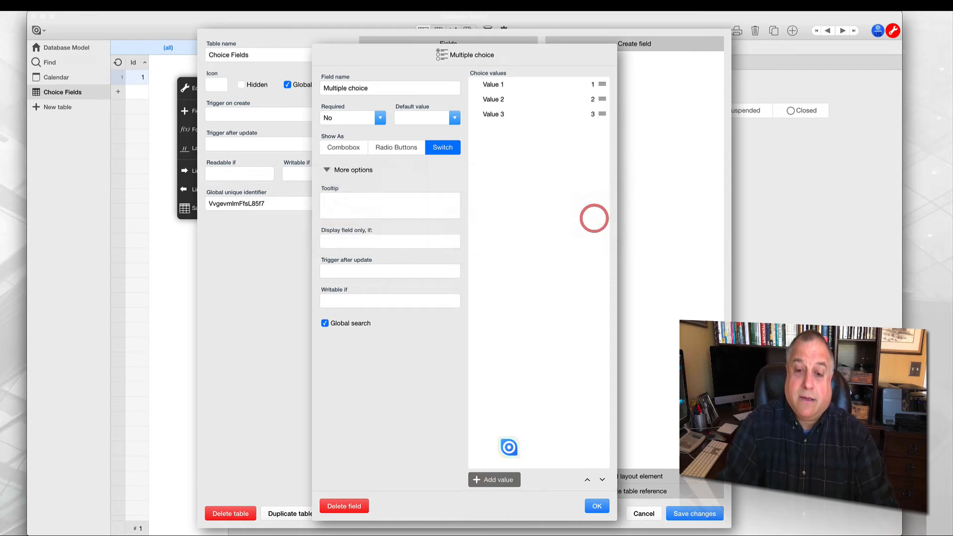
{"action": "left_click", "coordinate": [503, 474]}
{"action": "type", "text": "value"}
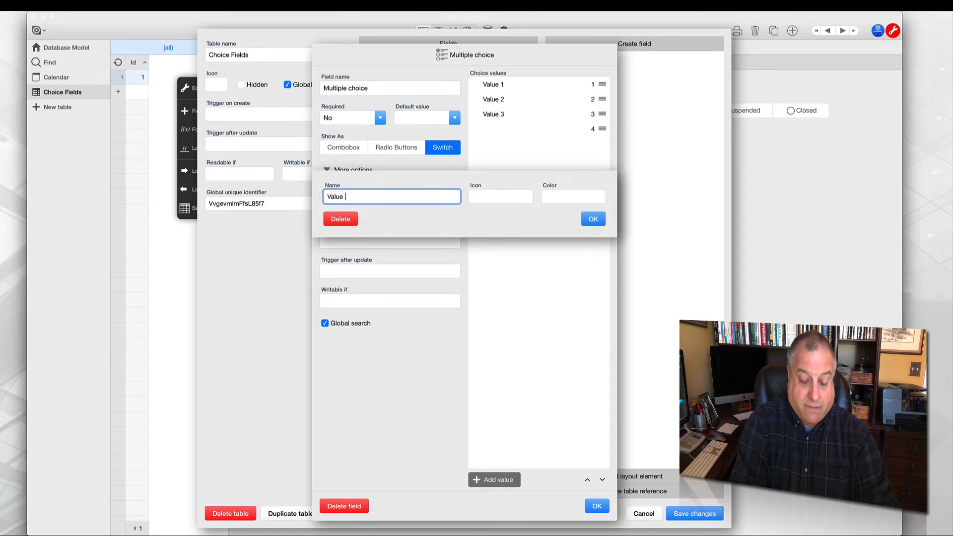
{"action": "left_click", "coordinate": [593, 219]}
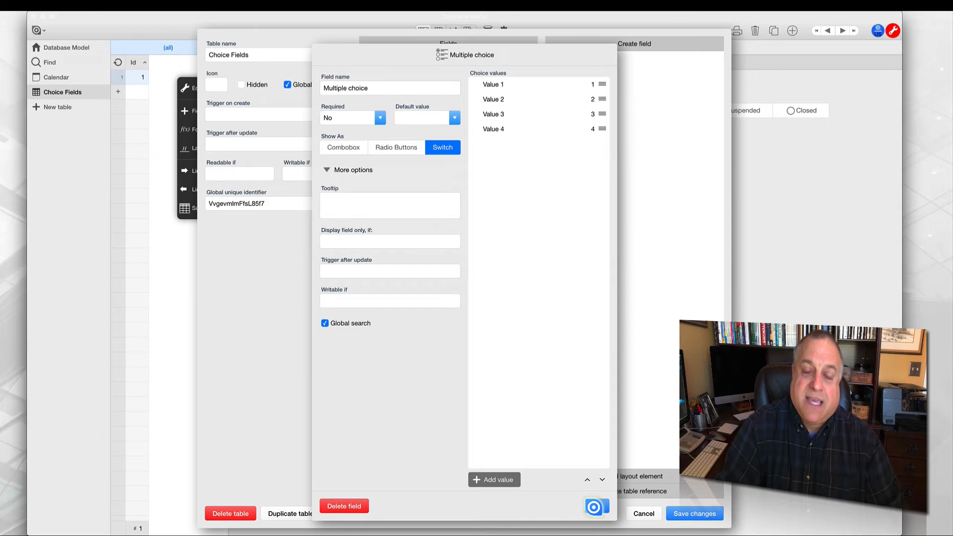
{"action": "left_click", "coordinate": [594, 507]}
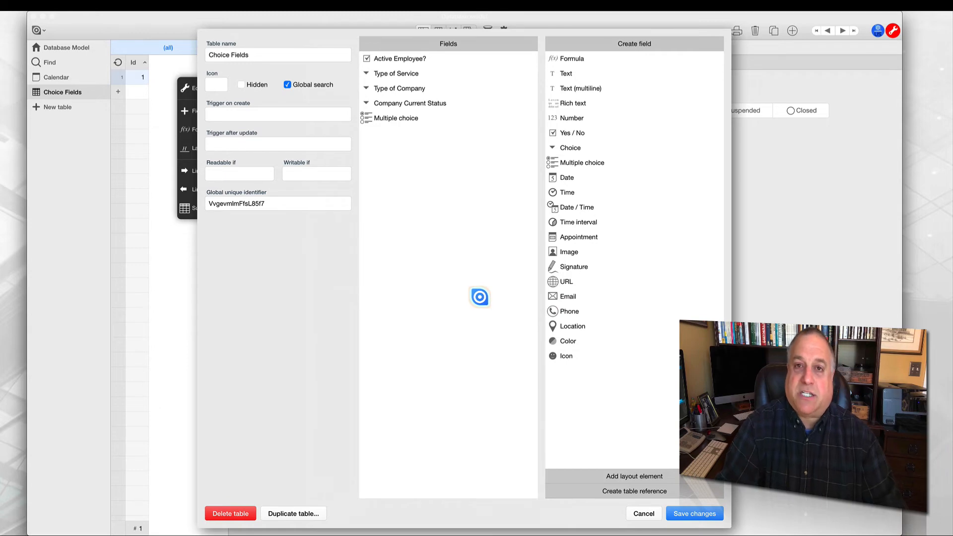
{"action": "left_click", "coordinate": [689, 514]}
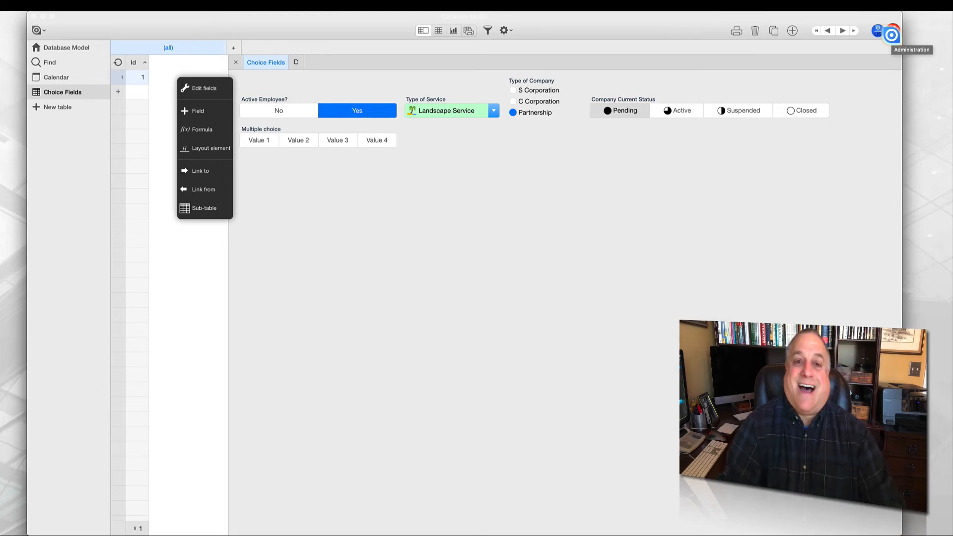
Widen the Multiple choice field on the form to span as far as the Company Current Status field's outer edge.
{"action": "left_click", "coordinate": [289, 127]}
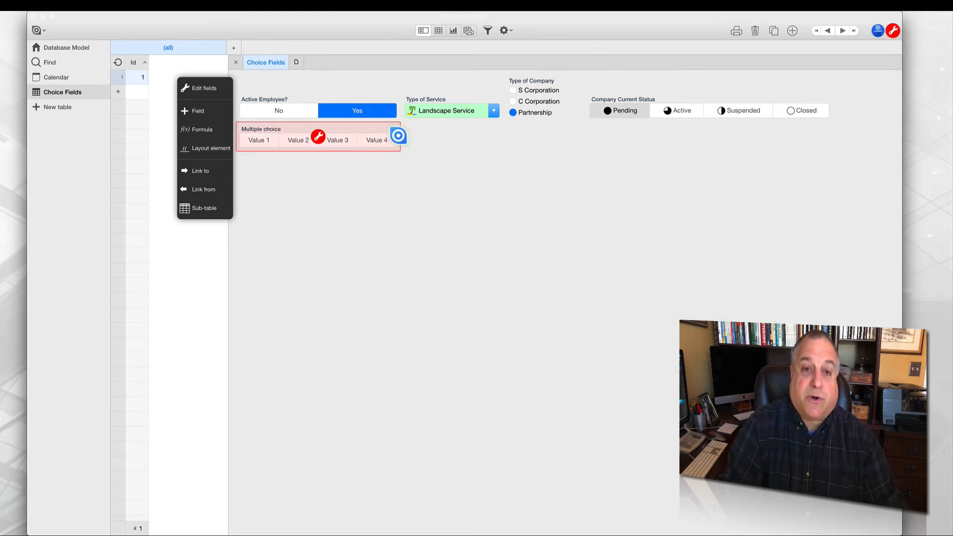
{"action": "left_click_drag", "start_coordinate": [398, 137], "coordinate": [832, 136]}
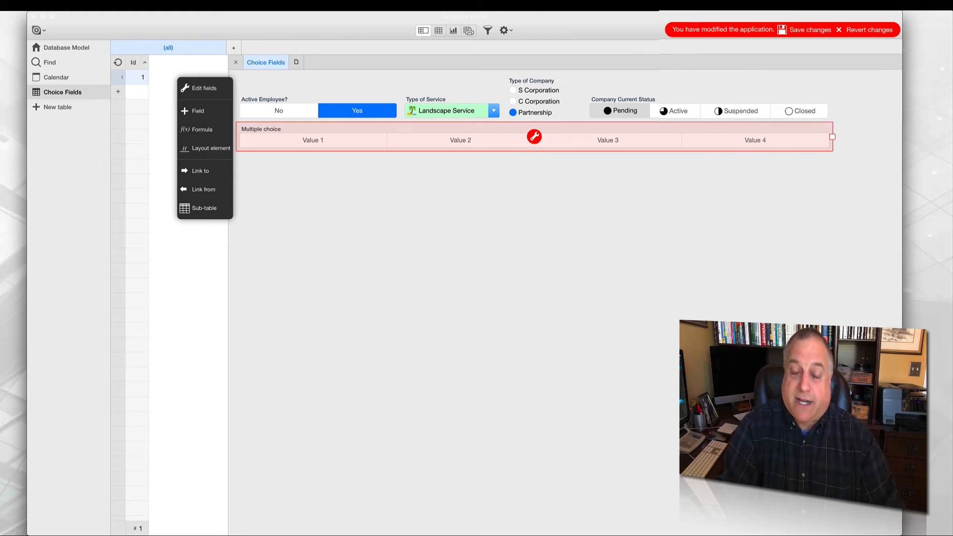
{"action": "left_click", "coordinate": [495, 201]}
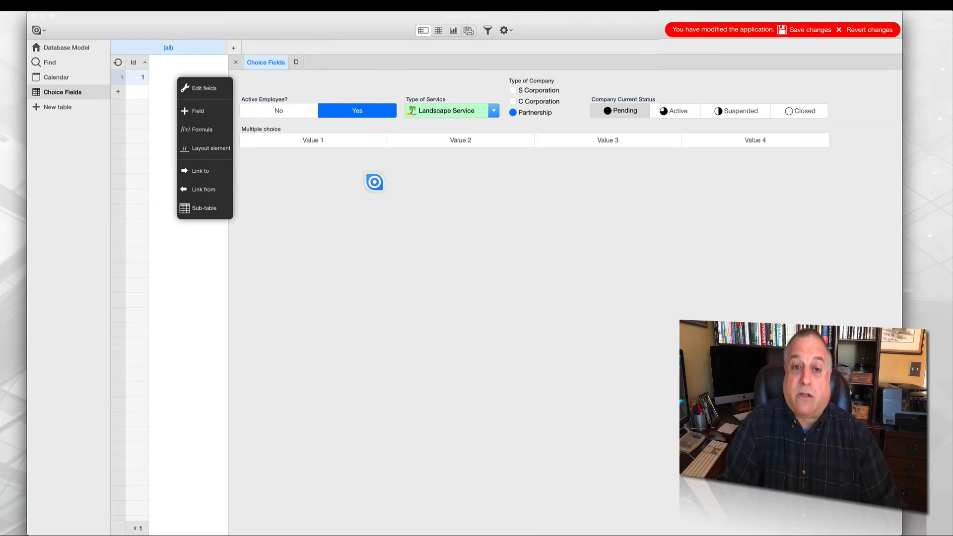
Test selecting and deselecting several values in the Multiple choice switch, ending with Value 1 and Value 3 selected.
{"action": "left_click", "coordinate": [362, 141]}
{"action": "left_click", "coordinate": [609, 139]}
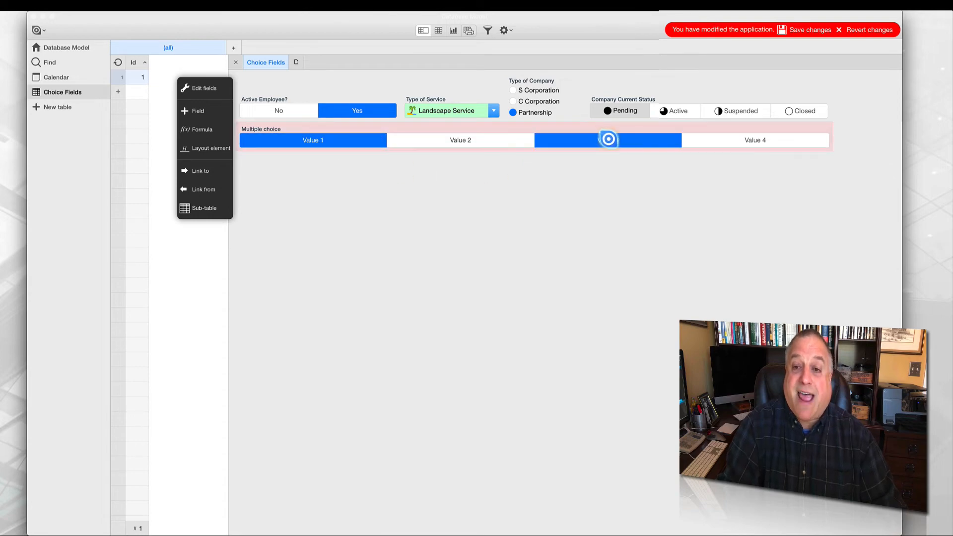
{"action": "left_click", "coordinate": [725, 141]}
{"action": "left_click", "coordinate": [476, 139]}
{"action": "left_click", "coordinate": [361, 143]}
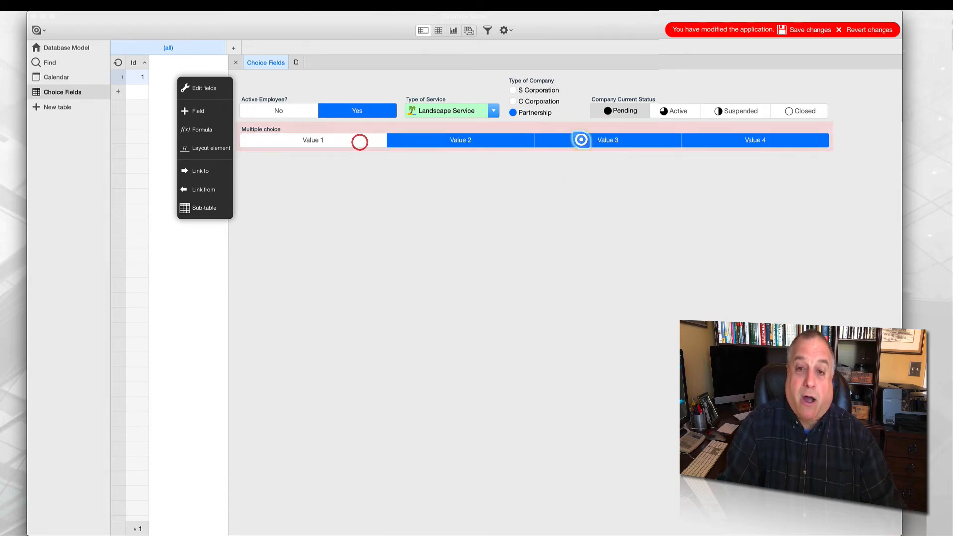
{"action": "left_click", "coordinate": [595, 143]}
{"action": "left_click", "coordinate": [332, 142]}
{"action": "left_click", "coordinate": [410, 141]}
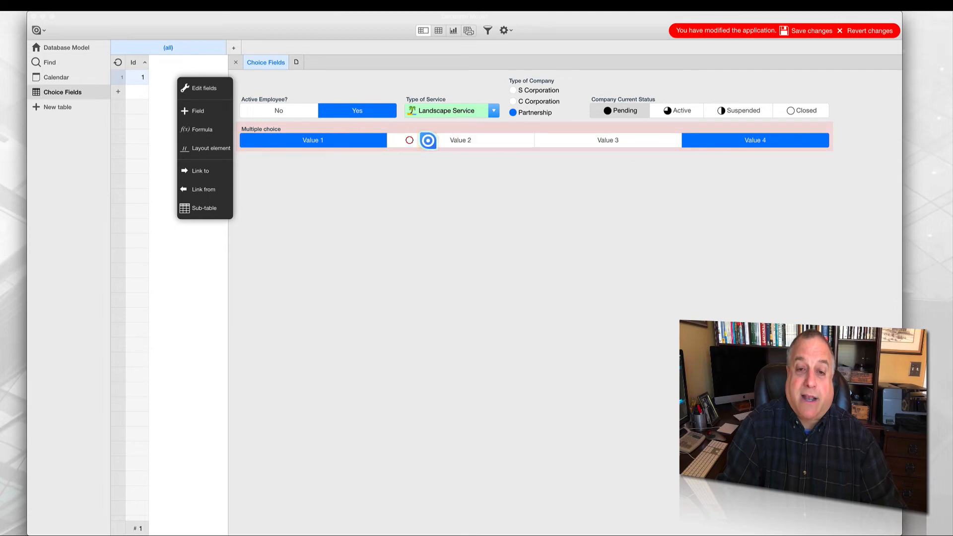
{"action": "left_click", "coordinate": [560, 142]}
{"action": "left_click", "coordinate": [723, 146]}
{"action": "left_click", "coordinate": [723, 145]}
{"action": "left_click", "coordinate": [723, 146]}
{"action": "left_click", "coordinate": [723, 146]}
{"action": "left_click", "coordinate": [723, 145]}
{"action": "left_click", "coordinate": [509, 141]}
{"action": "left_click", "coordinate": [510, 142]}
{"action": "left_click", "coordinate": [726, 146]}
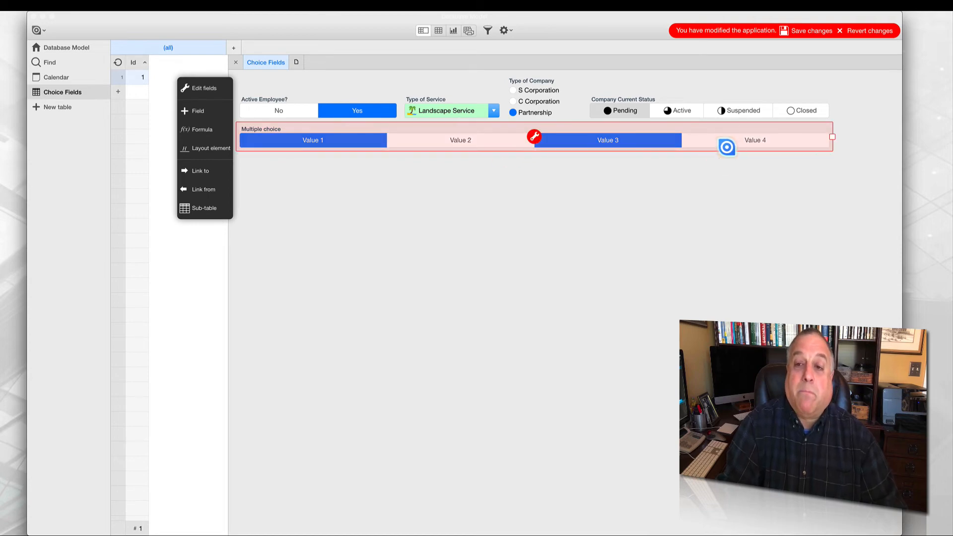
{"action": "left_click", "coordinate": [717, 163]}
{"action": "left_click", "coordinate": [719, 142]}
{"action": "left_click", "coordinate": [719, 141]}
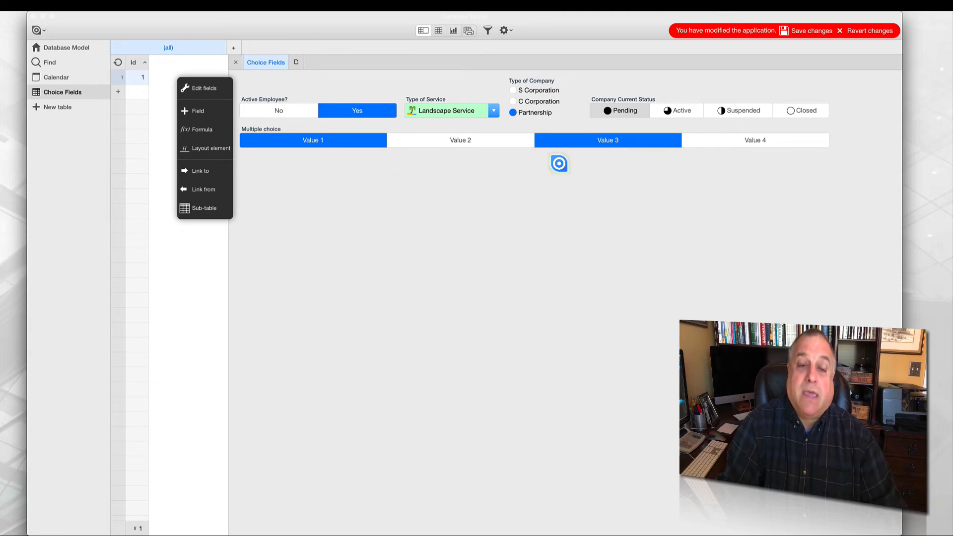
Show the Multiple choice field as Radio Buttons and narrow it on the form to fit its four values.
{"action": "left_click", "coordinate": [291, 129]}
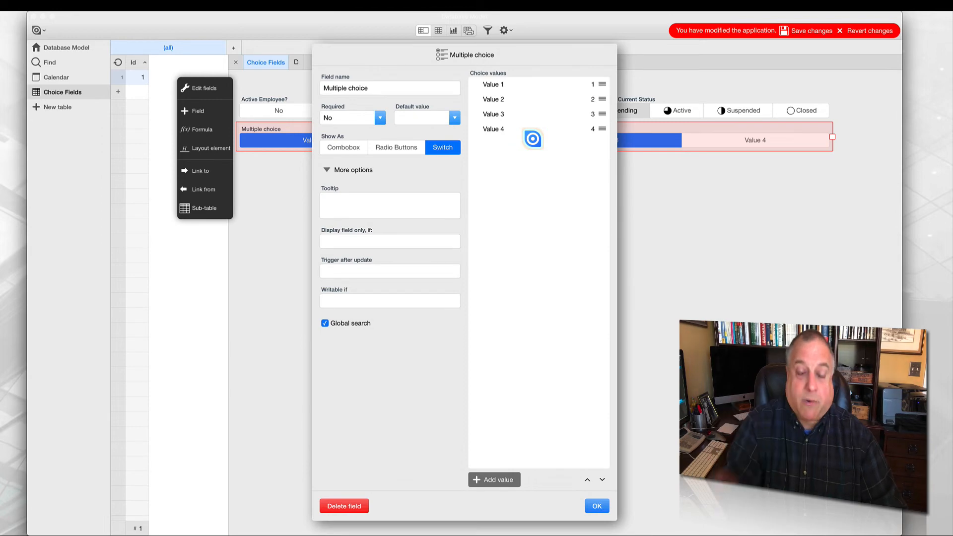
{"action": "left_click", "coordinate": [403, 150]}
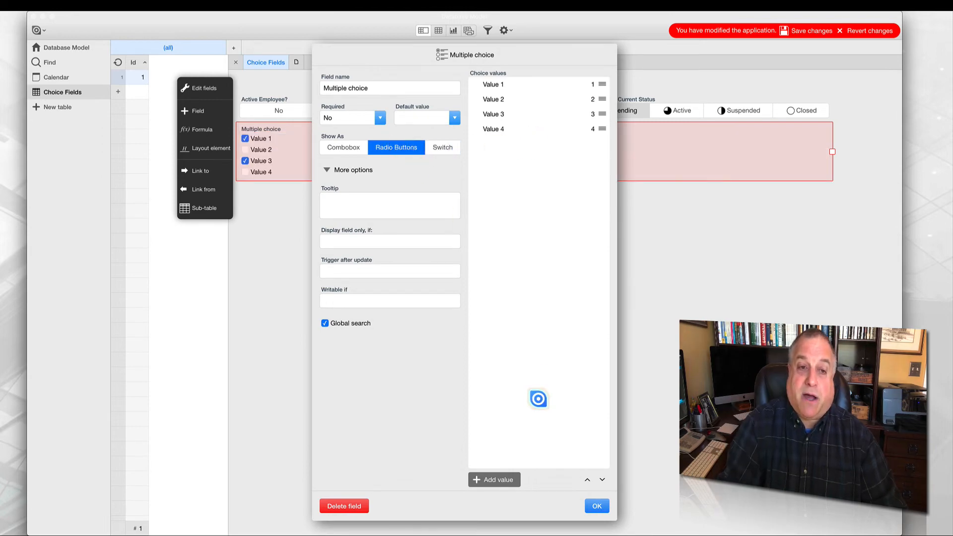
{"action": "left_click", "coordinate": [595, 505]}
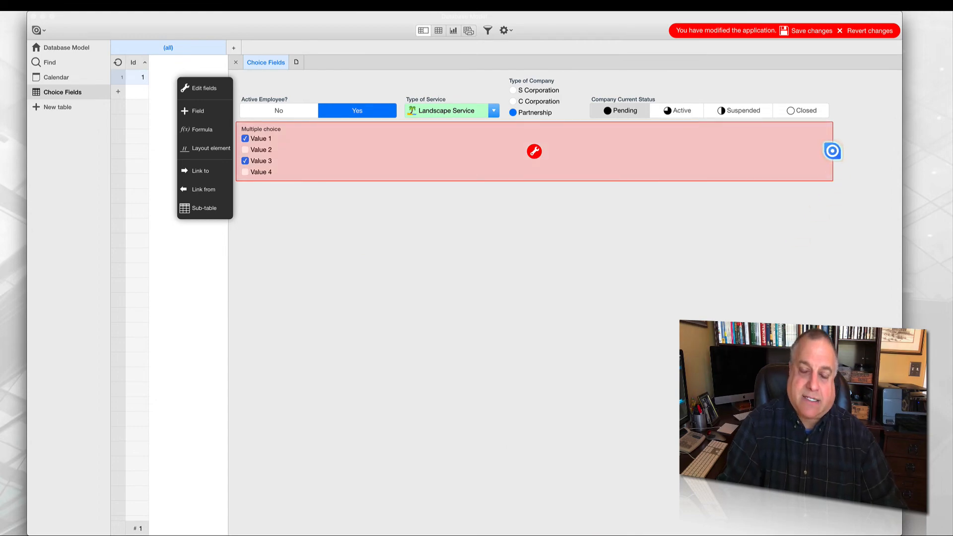
{"action": "left_click_drag", "start_coordinate": [832, 151], "coordinate": [286, 155]}
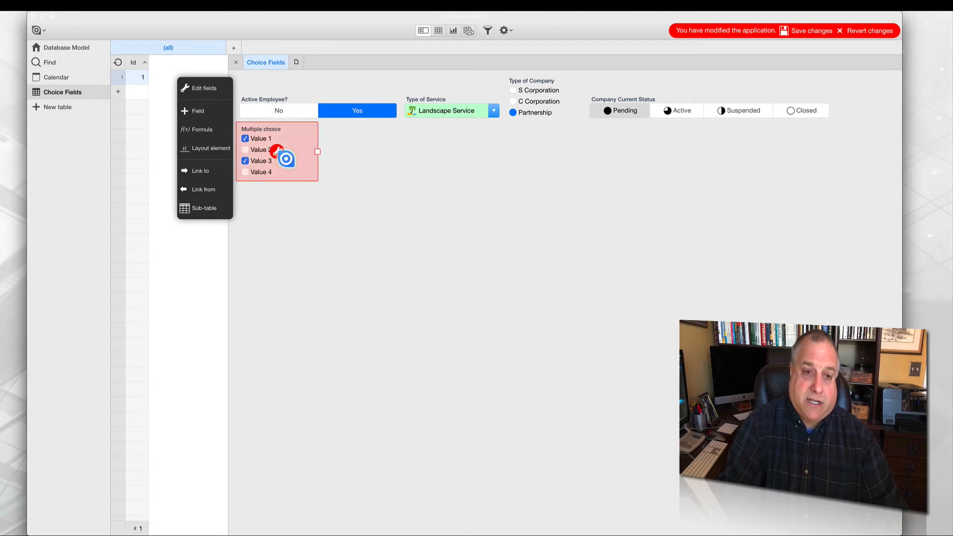
{"action": "left_click", "coordinate": [278, 201]}
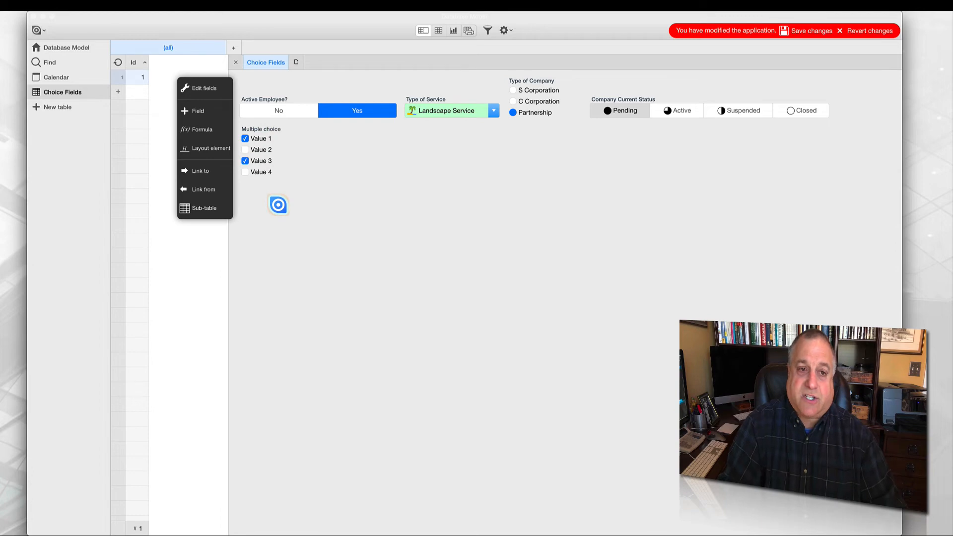
Test different checkbox combinations in the Multiple choice field, ending with Value 1, Value 3 and Value 4 ticked.
{"action": "left_click", "coordinate": [245, 171]}
{"action": "left_click", "coordinate": [245, 150]}
{"action": "left_click", "coordinate": [245, 161]}
{"action": "left_click", "coordinate": [247, 141]}
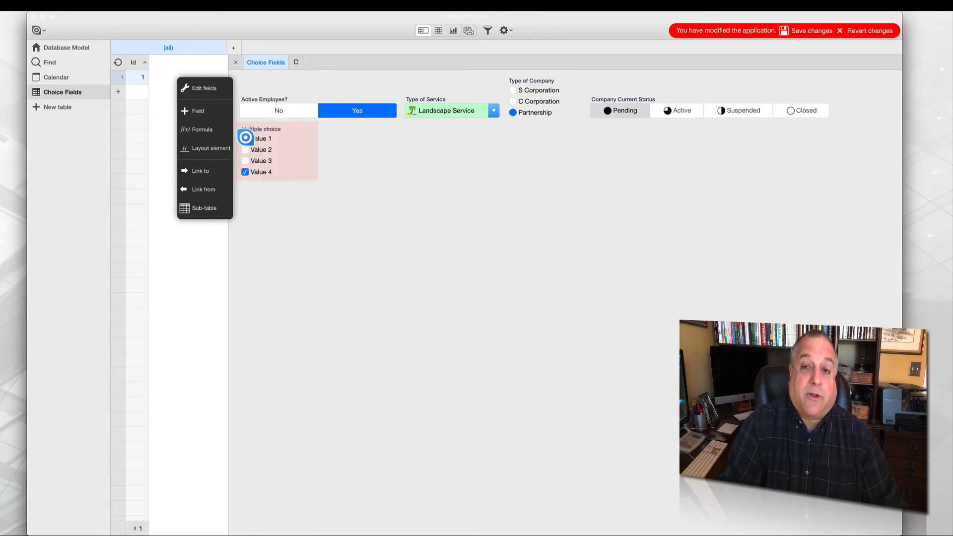
{"action": "left_click", "coordinate": [245, 172]}
{"action": "left_click", "coordinate": [245, 170]}
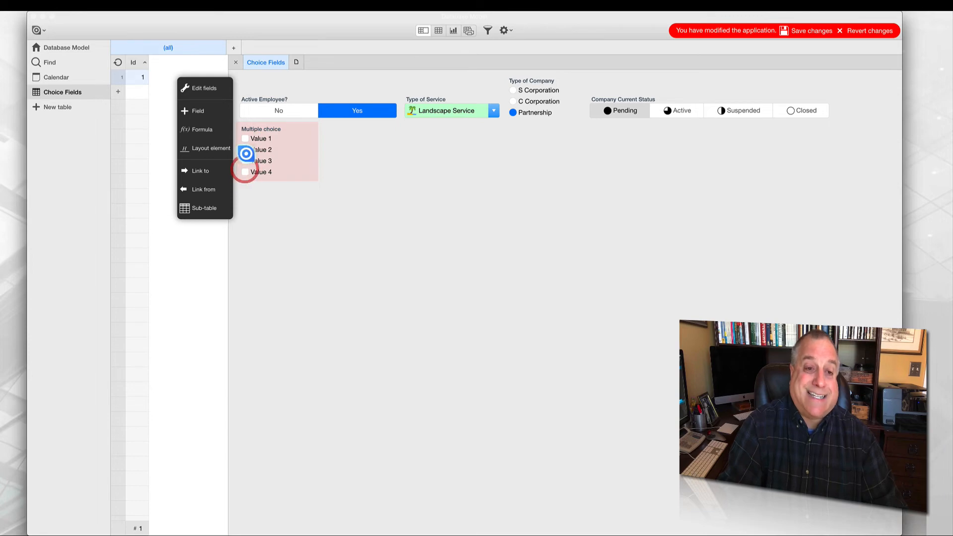
{"action": "left_click", "coordinate": [245, 138]}
{"action": "left_click", "coordinate": [245, 172]}
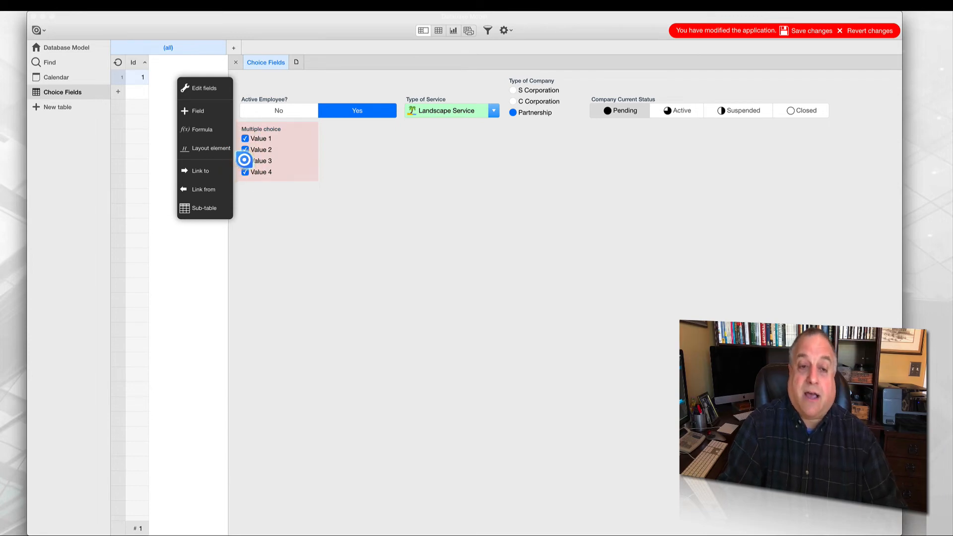
{"action": "left_click", "coordinate": [245, 150]}
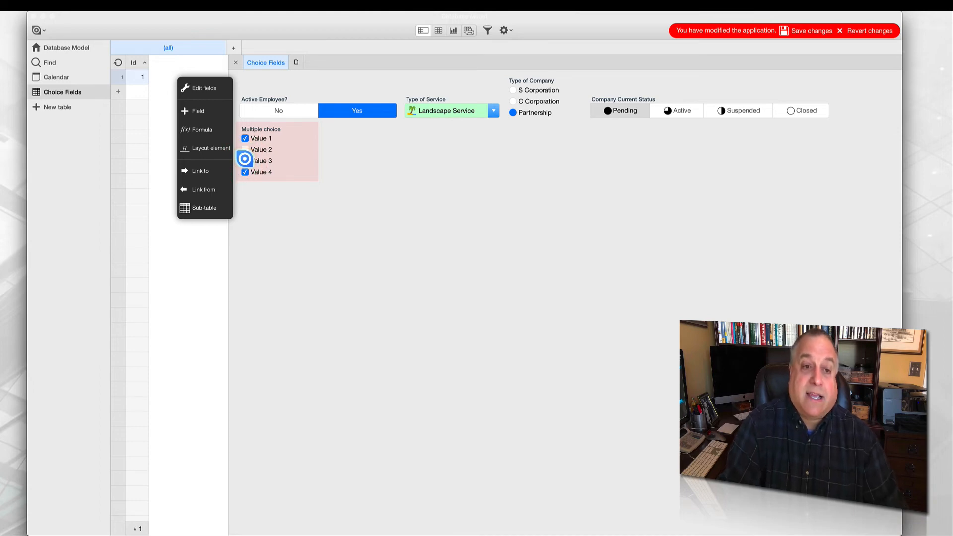
{"action": "left_click", "coordinate": [246, 161]}
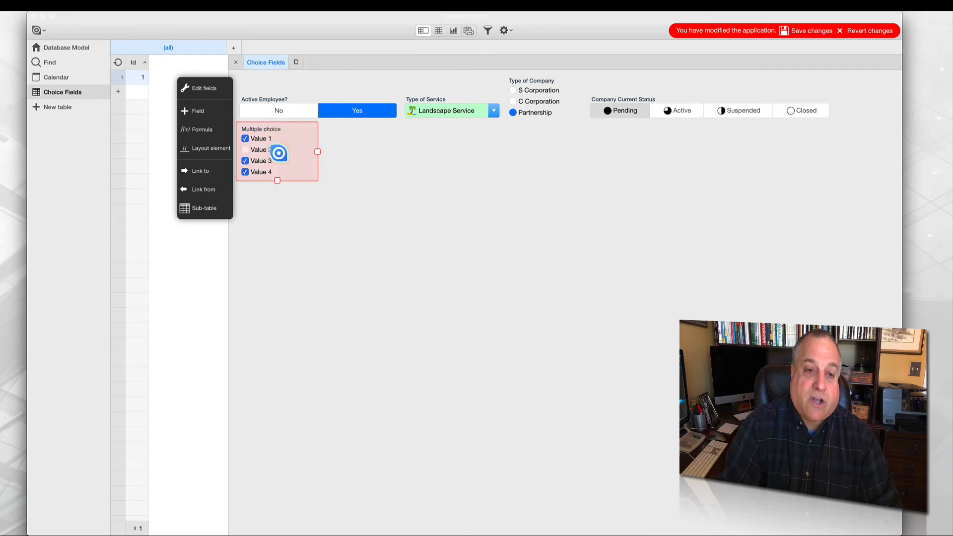
Review the Multiple choice field's settings, close them and deselect the field on the form.
{"action": "left_click", "coordinate": [278, 153]}
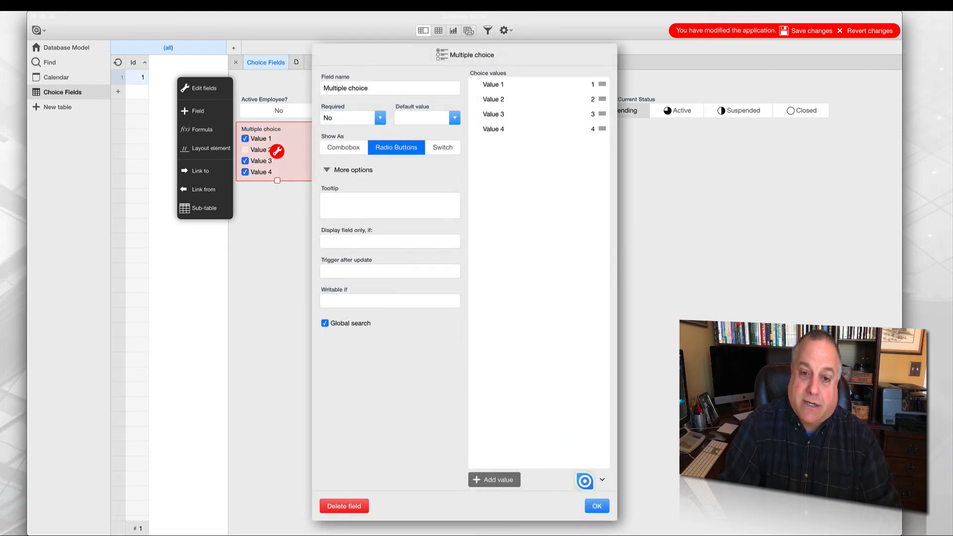
{"action": "left_click", "coordinate": [596, 506]}
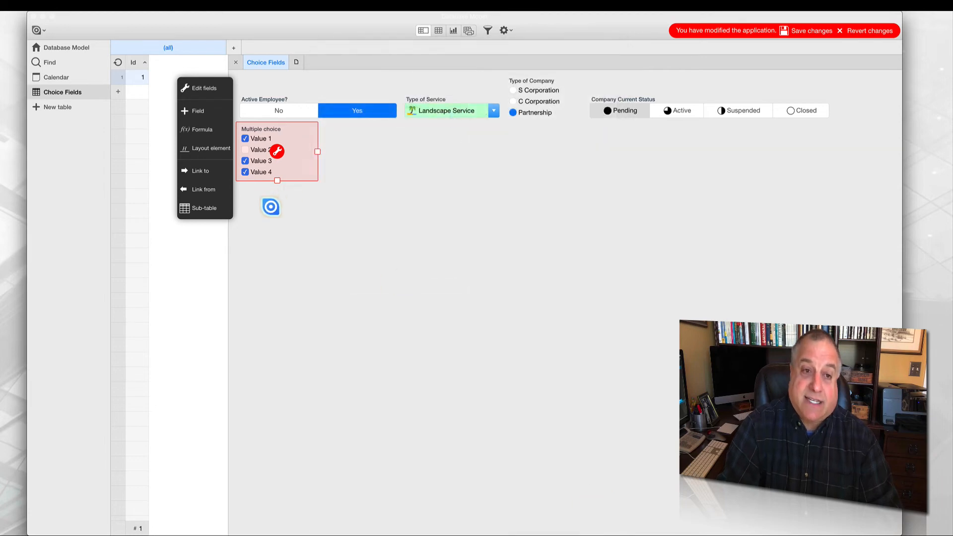
{"action": "left_click", "coordinate": [270, 206]}
Toggle the checkboxes of the Multiple choice field again and clear all four values.
{"action": "left_click", "coordinate": [245, 149]}
{"action": "left_click", "coordinate": [245, 149]}
{"action": "left_click", "coordinate": [245, 138]}
{"action": "left_click", "coordinate": [244, 160]}
{"action": "left_click", "coordinate": [245, 150]}
{"action": "left_click", "coordinate": [245, 139]}
{"action": "left_click", "coordinate": [244, 149]}
{"action": "left_click", "coordinate": [245, 139]}
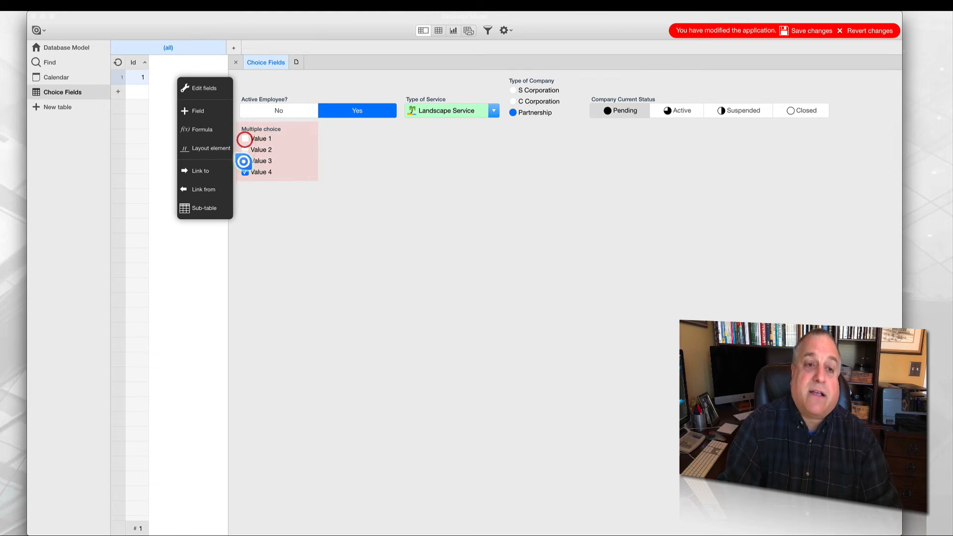
{"action": "left_click", "coordinate": [245, 171]}
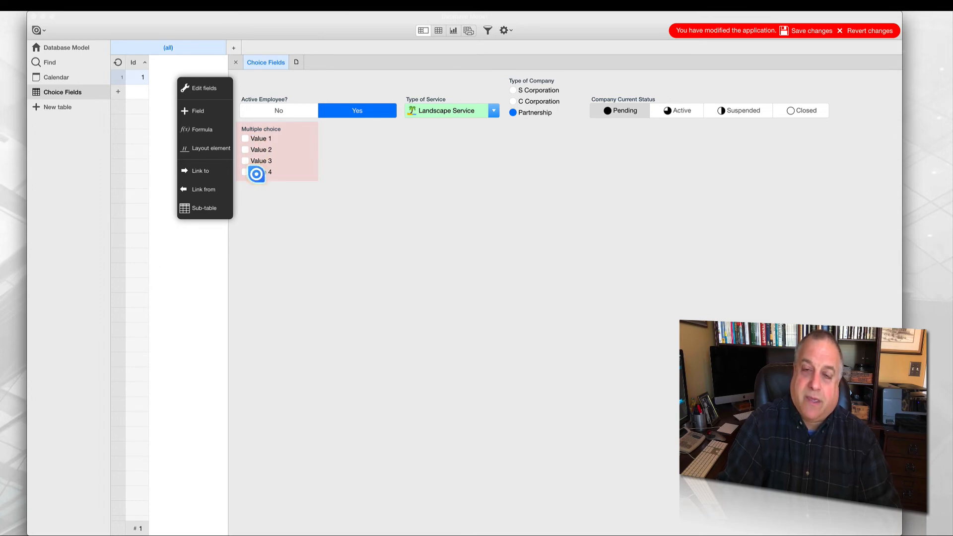
Toggle checkboxes in the Multiple choice field, leaving only Value 3 and Value 4 ticked.
{"action": "left_click", "coordinate": [245, 138]}
{"action": "left_click", "coordinate": [245, 138]}
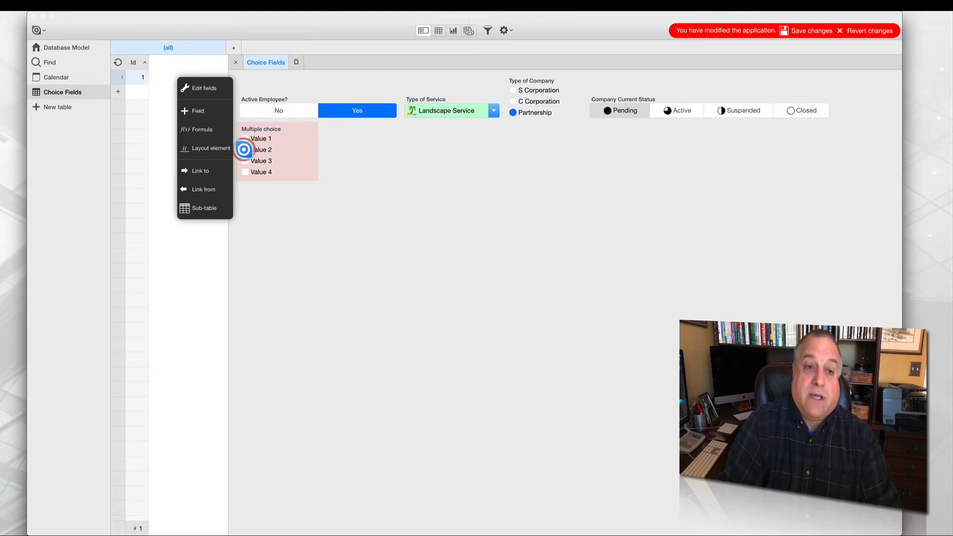
{"action": "left_click", "coordinate": [245, 147]}
{"action": "left_click", "coordinate": [245, 172]}
{"action": "left_click", "coordinate": [245, 160]}
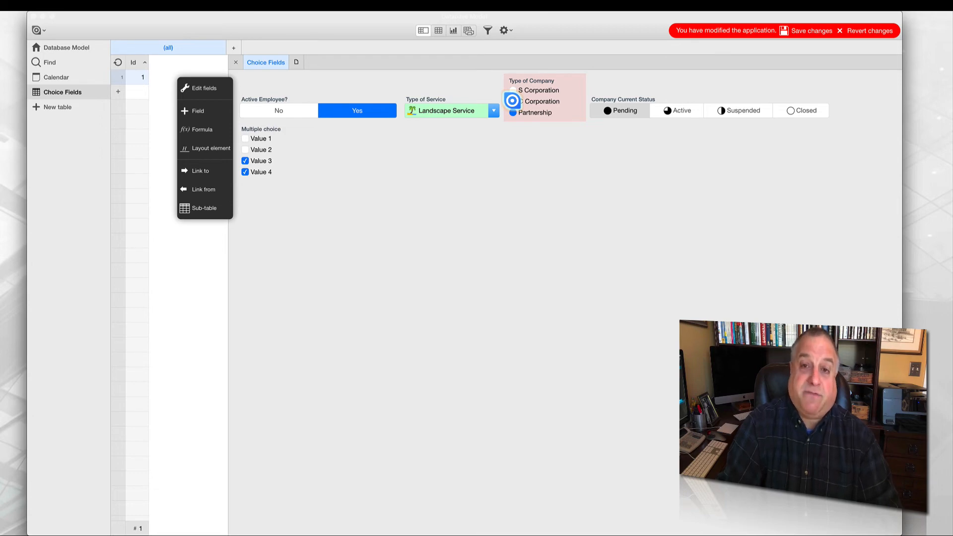
Cycle the Type of Company field through S Corporation and C Corporation, ending on Partnership.
{"action": "left_click", "coordinate": [513, 89]}
{"action": "left_click", "coordinate": [513, 101]}
{"action": "left_click", "coordinate": [514, 112]}
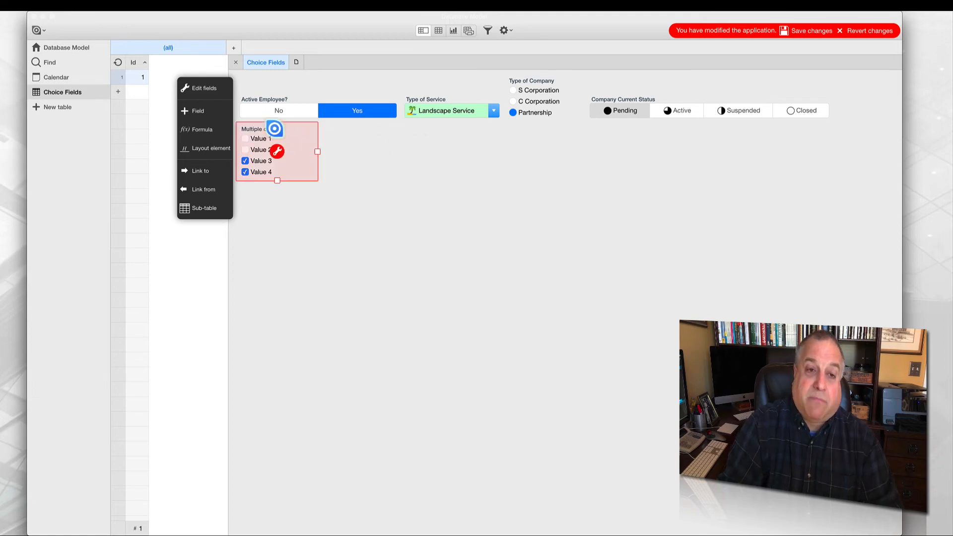
Show the Multiple choice field as a Combobox and widen it on the form to end beneath the Type of Company field.
{"action": "left_click", "coordinate": [277, 151]}
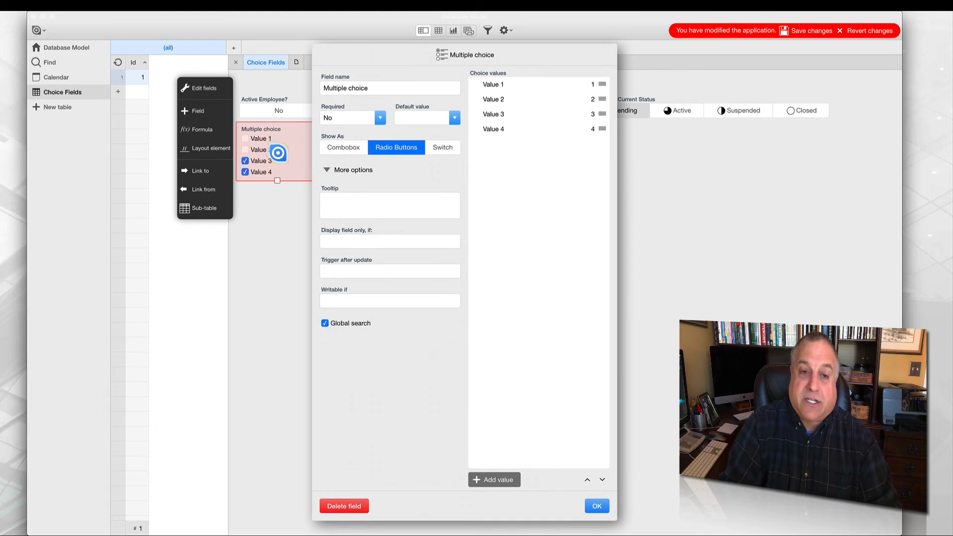
{"action": "left_click", "coordinate": [336, 147]}
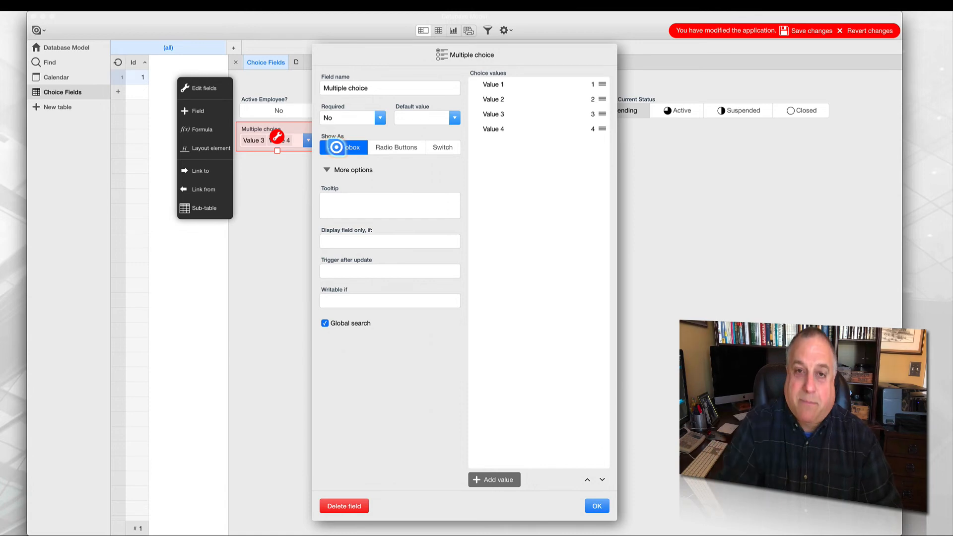
{"action": "left_click", "coordinate": [598, 506]}
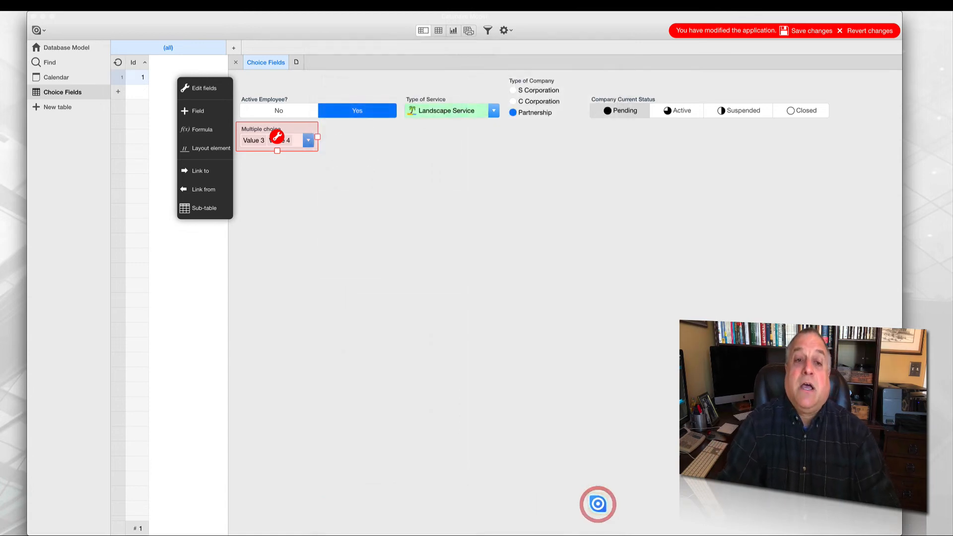
{"action": "left_click", "coordinate": [290, 214]}
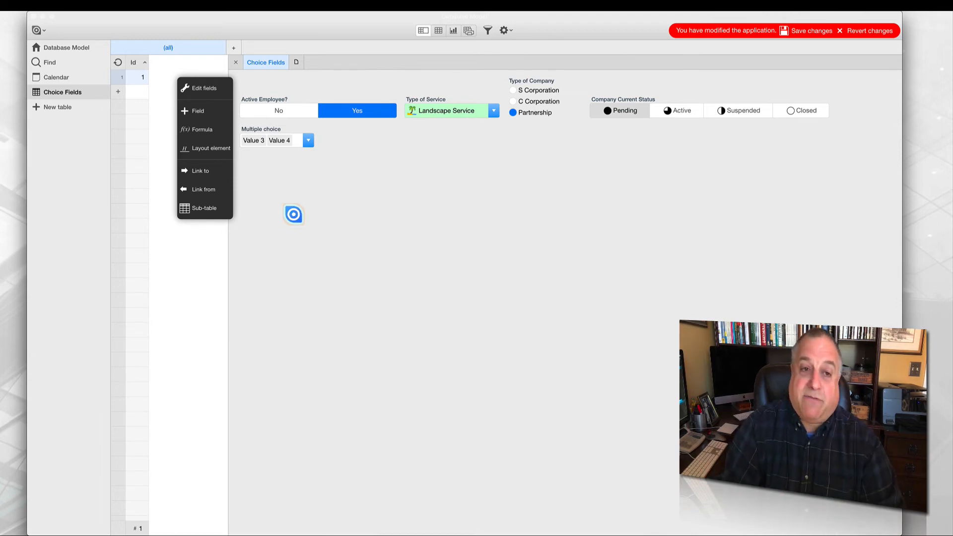
{"action": "left_click", "coordinate": [294, 127]}
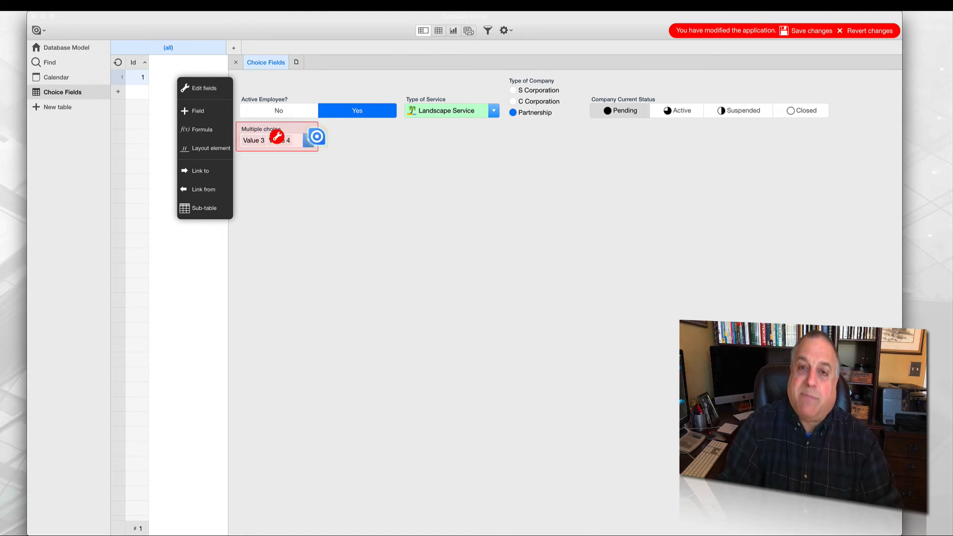
{"action": "left_click_drag", "start_coordinate": [316, 136], "coordinate": [560, 128]}
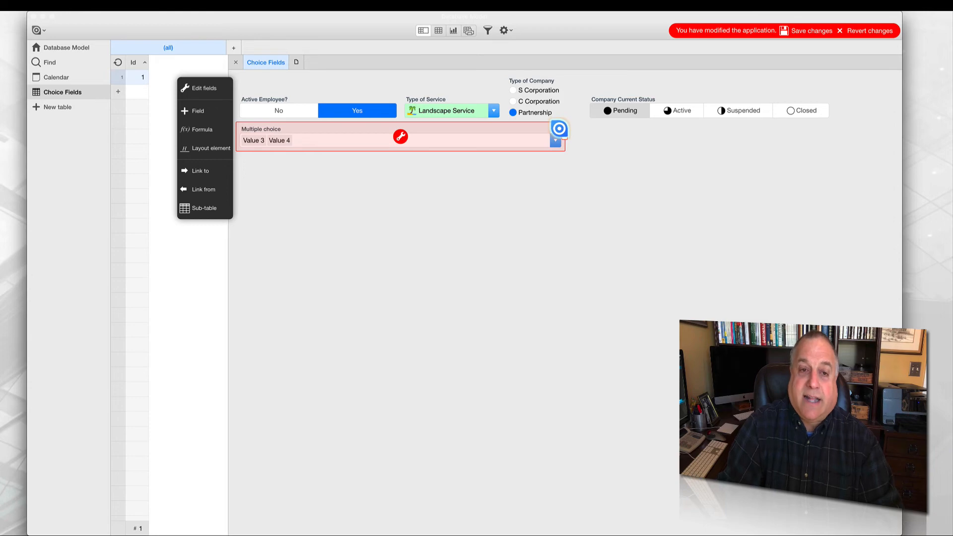
{"action": "left_click", "coordinate": [551, 175]}
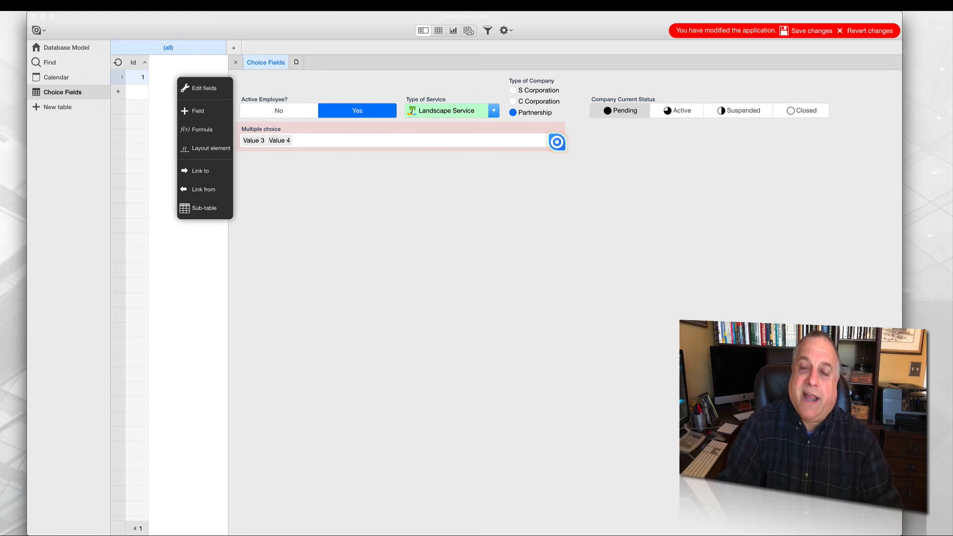
Test different selections in the Multiple choice combobox, ending with Value 2 and Value 3 chosen, and close its list.
{"action": "left_click", "coordinate": [557, 143]}
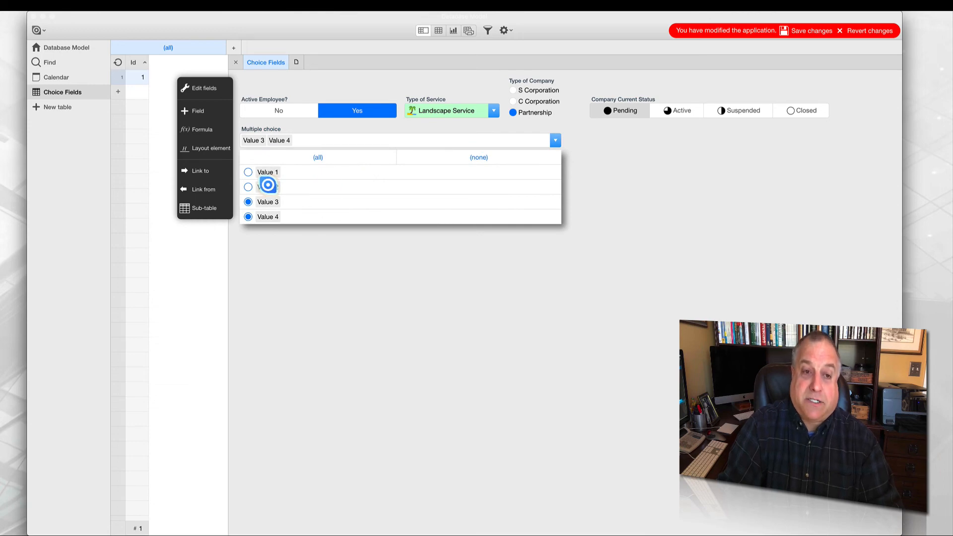
{"action": "left_click", "coordinate": [264, 174]}
{"action": "left_click", "coordinate": [264, 187]}
{"action": "left_click", "coordinate": [263, 200]}
{"action": "left_click", "coordinate": [264, 214]}
{"action": "left_click", "coordinate": [264, 203]}
{"action": "left_click", "coordinate": [264, 187]}
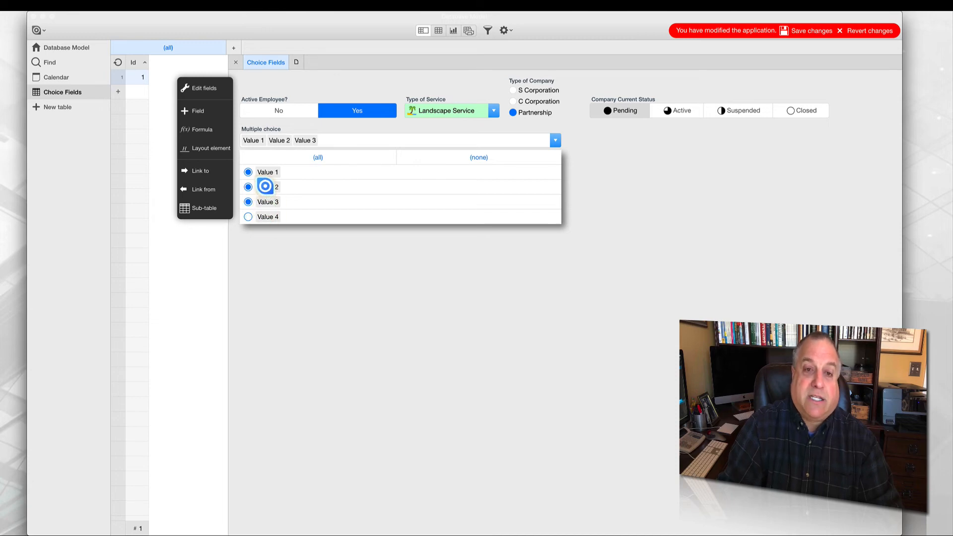
{"action": "left_click", "coordinate": [267, 173]}
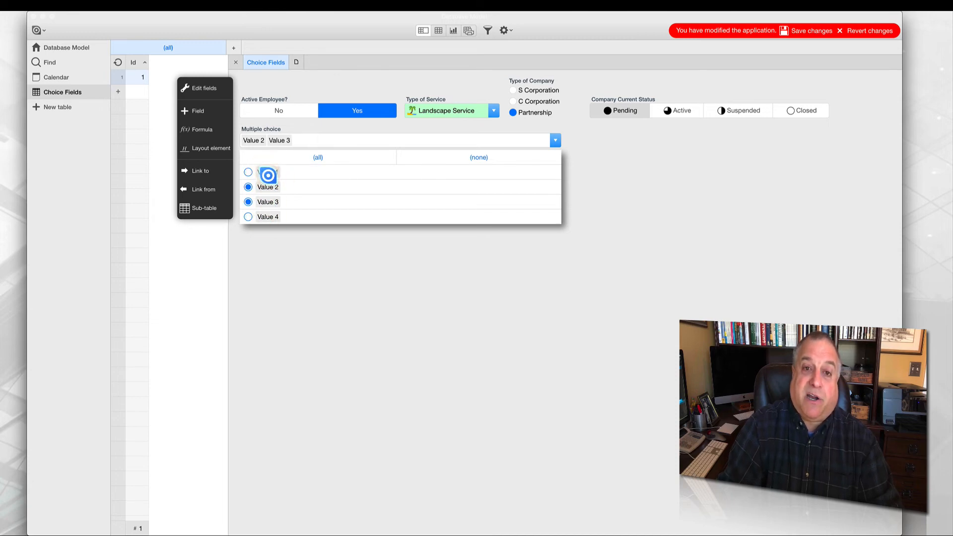
{"action": "left_click", "coordinate": [270, 233]}
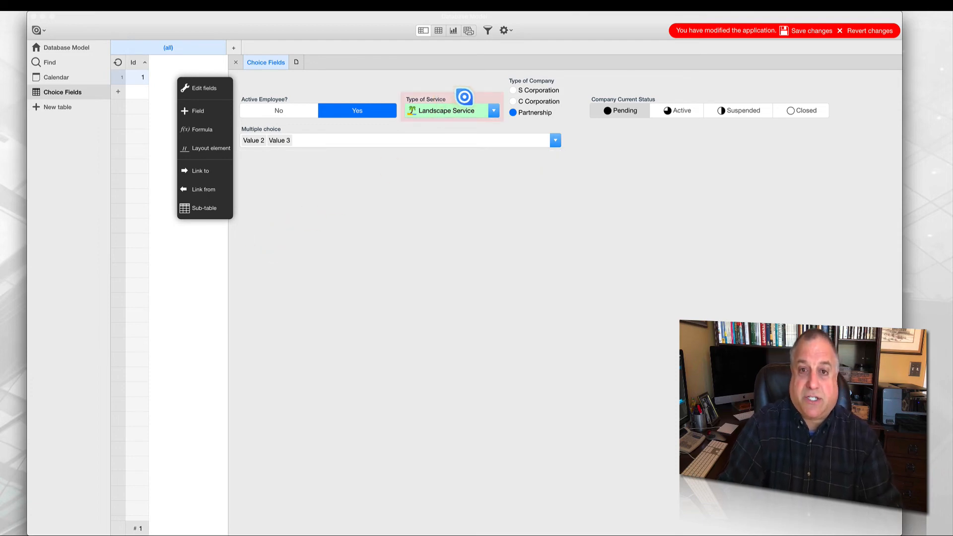
Set the Type of Service field to Plumber.
{"action": "left_click", "coordinate": [493, 111]}
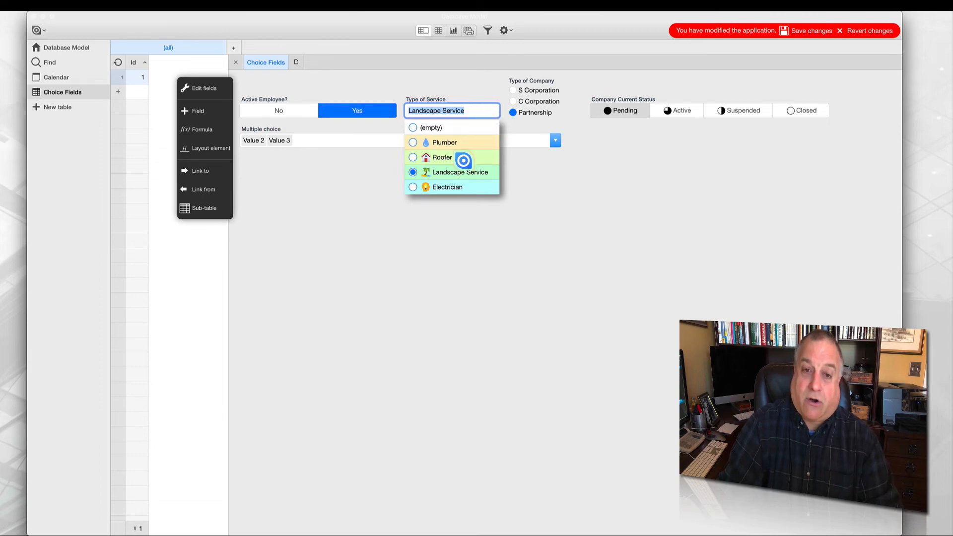
{"action": "left_click", "coordinate": [439, 142]}
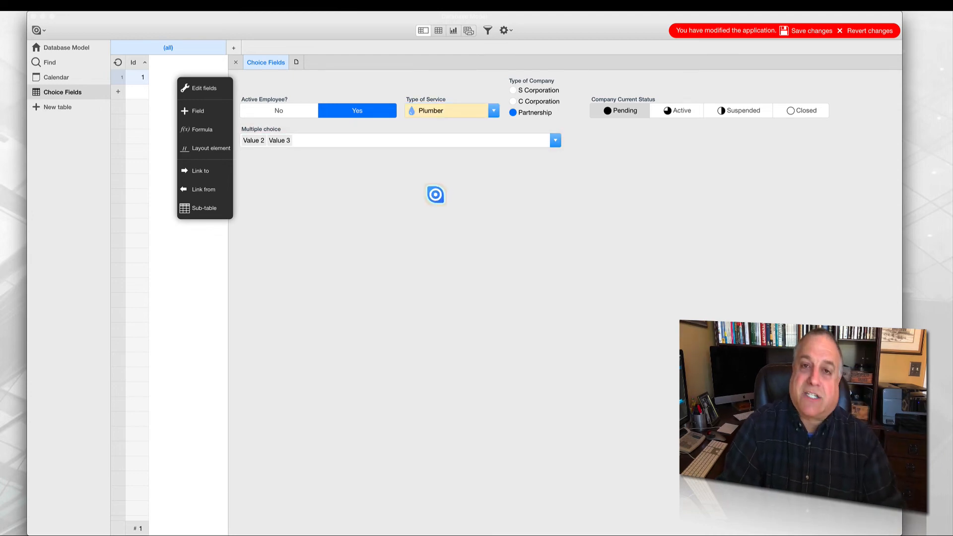
Toggle the four values individually in the Multiple choice combobox list, ending with Value 2 and Value 3 selected.
{"action": "left_click", "coordinate": [556, 144]}
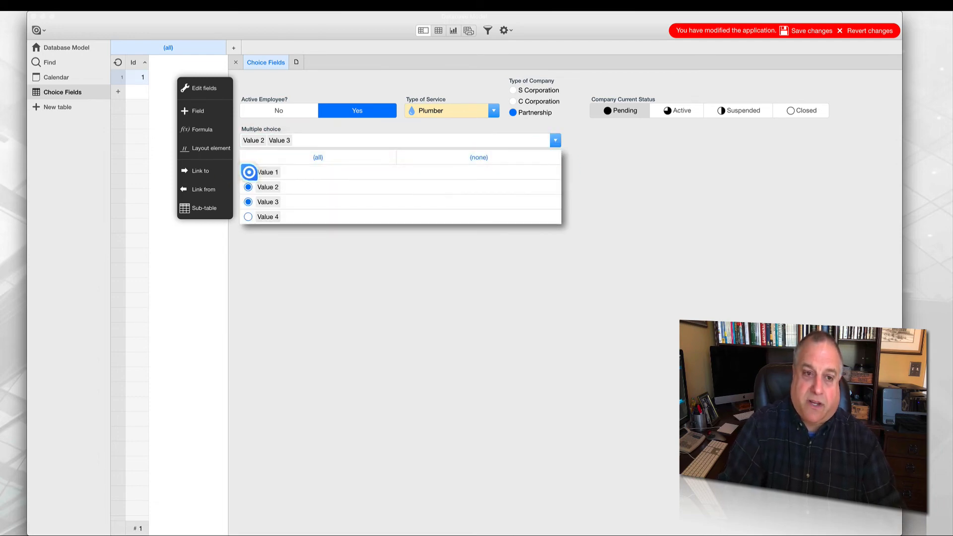
{"action": "left_click", "coordinate": [248, 171]}
{"action": "left_click", "coordinate": [248, 186]}
{"action": "left_click", "coordinate": [247, 201]}
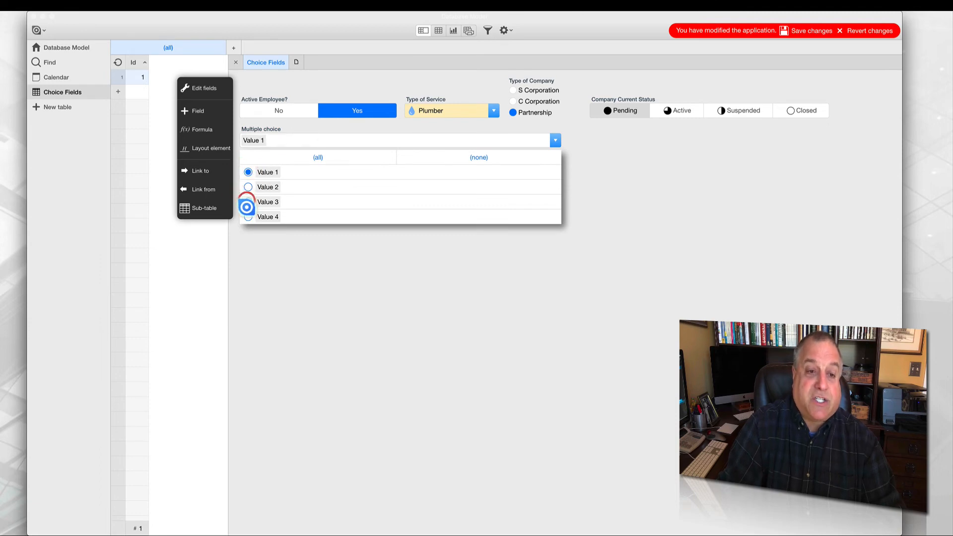
{"action": "left_click", "coordinate": [248, 217]}
{"action": "left_click", "coordinate": [248, 187]}
{"action": "left_click", "coordinate": [248, 202]}
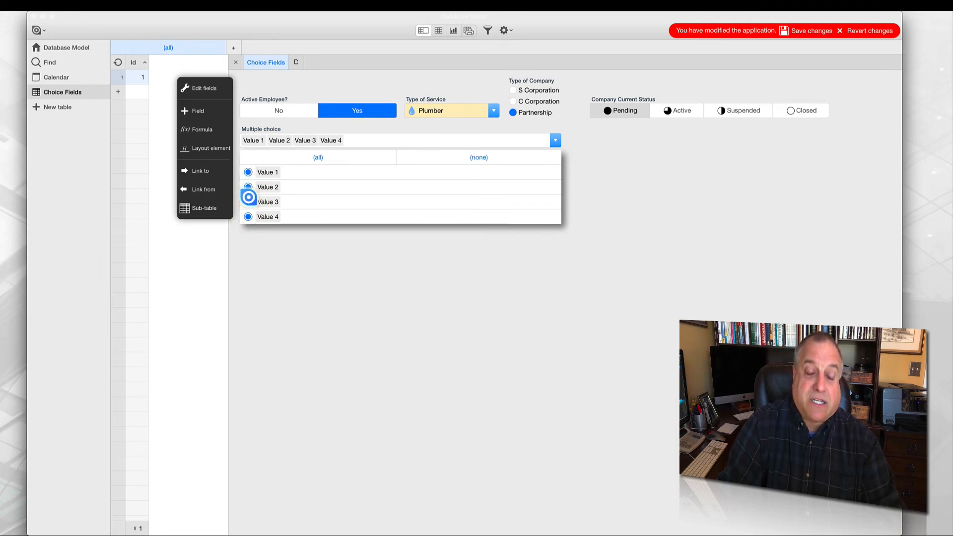
{"action": "left_click", "coordinate": [248, 172]}
{"action": "left_click", "coordinate": [248, 187]}
{"action": "left_click", "coordinate": [249, 216]}
{"action": "left_click", "coordinate": [248, 202]}
{"action": "left_click", "coordinate": [248, 202]}
{"action": "left_click", "coordinate": [248, 187]}
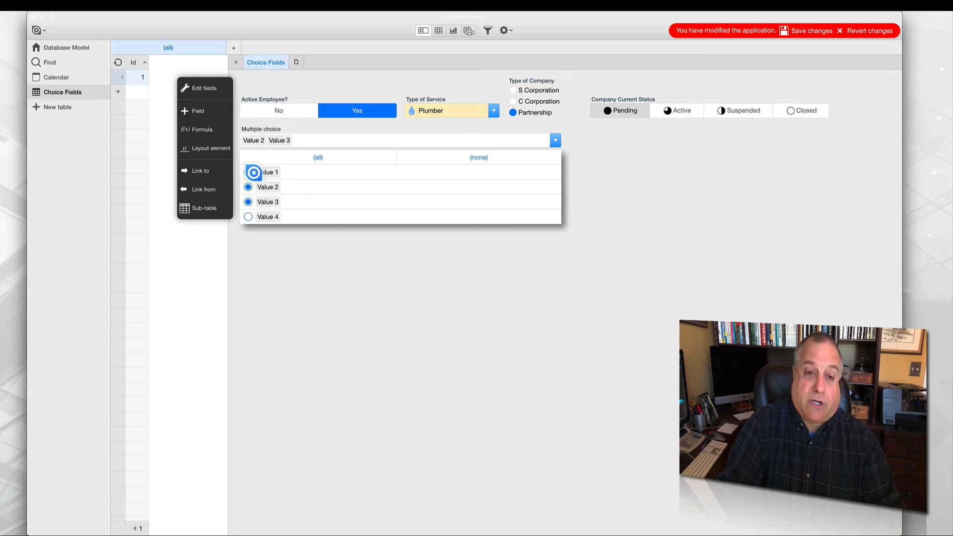
Test the (all) and (none) options of the Multiple choice combobox, ending with Value 1, Value 3 and Value 4 selected.
{"action": "left_click", "coordinate": [317, 157]}
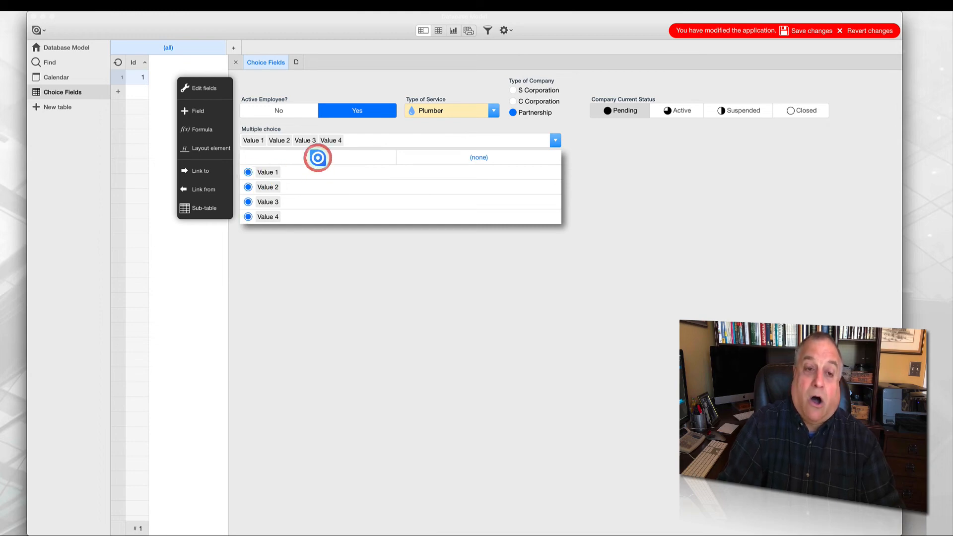
{"action": "left_click", "coordinate": [448, 156]}
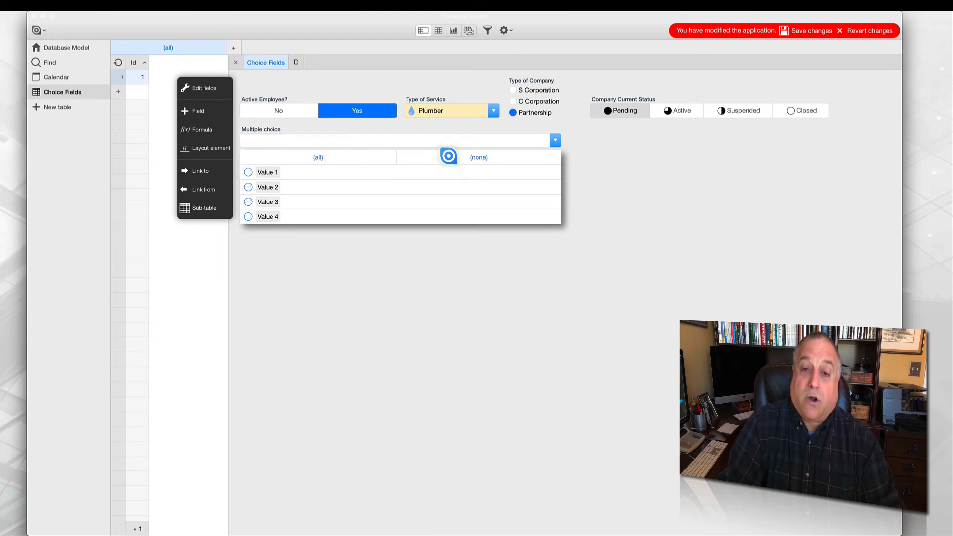
{"action": "left_click", "coordinate": [356, 156]}
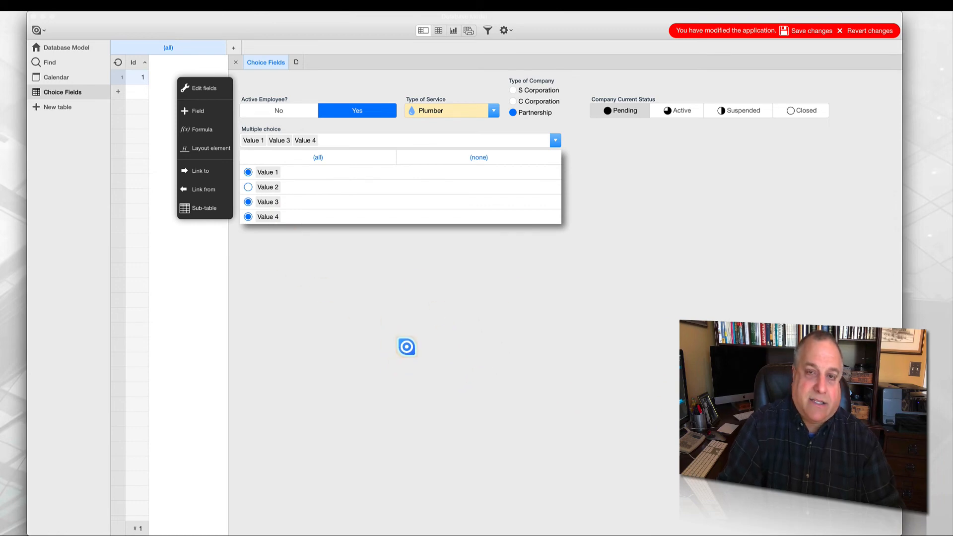
{"action": "left_click", "coordinate": [407, 345]}
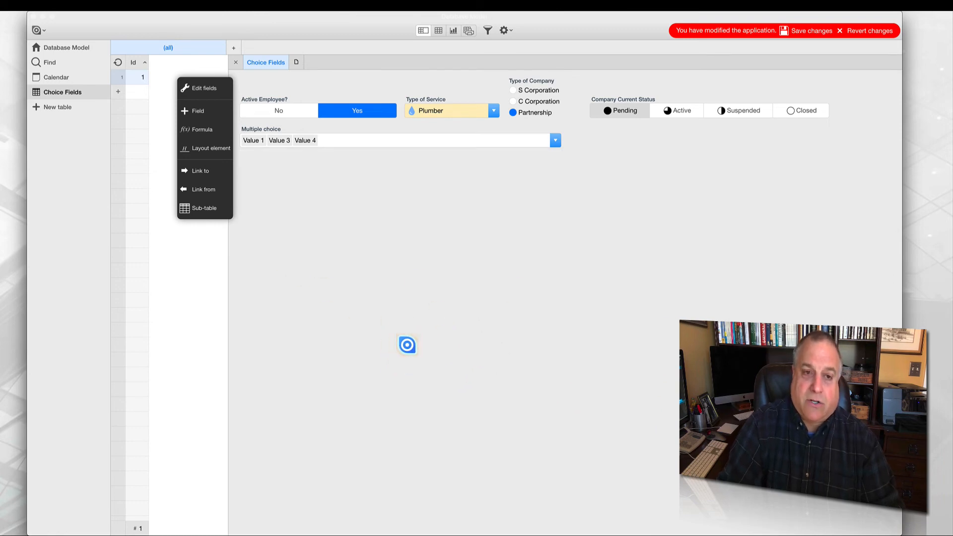
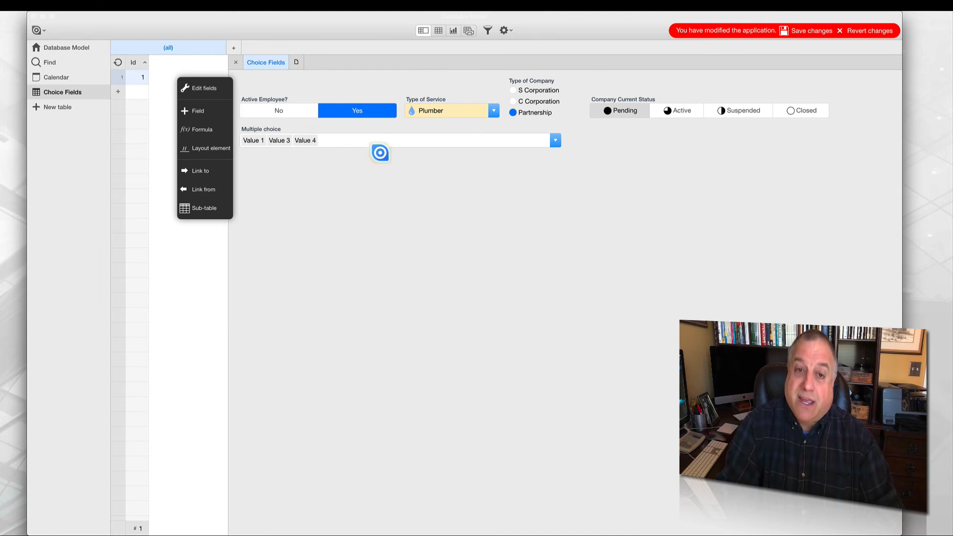
Narrow the Multiple choice combobox on the form to just fit its three selected values.
{"action": "left_click", "coordinate": [376, 130]}
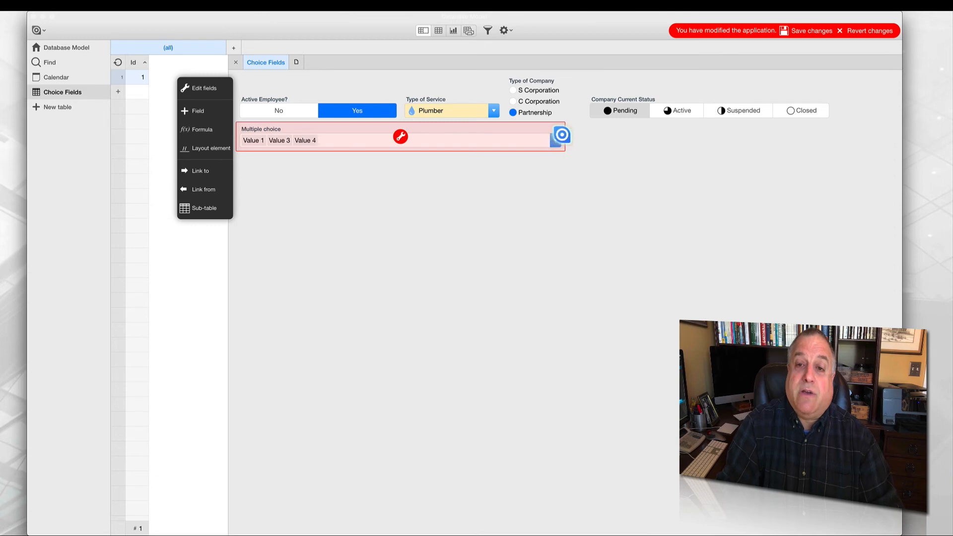
{"action": "left_click_drag", "start_coordinate": [551, 147], "coordinate": [331, 157]}
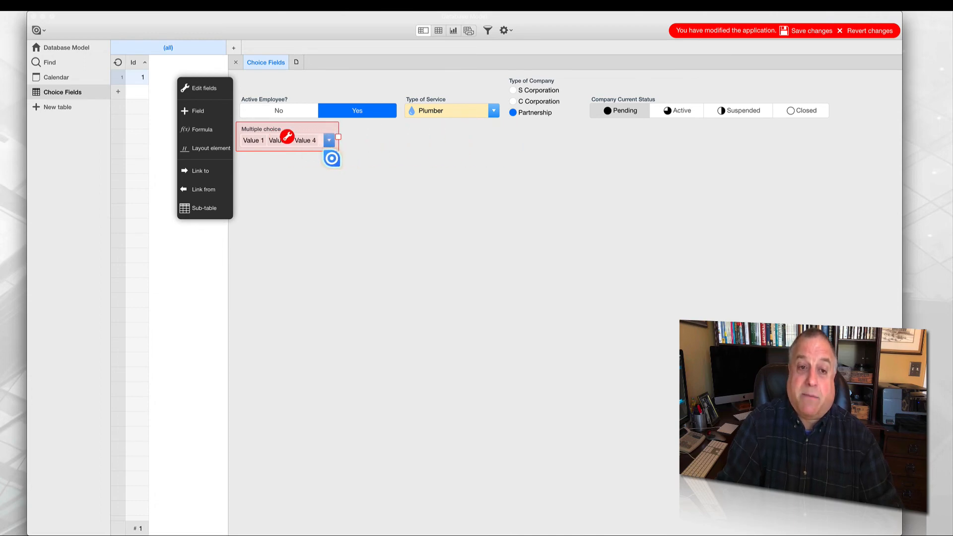
{"action": "left_click", "coordinate": [313, 166]}
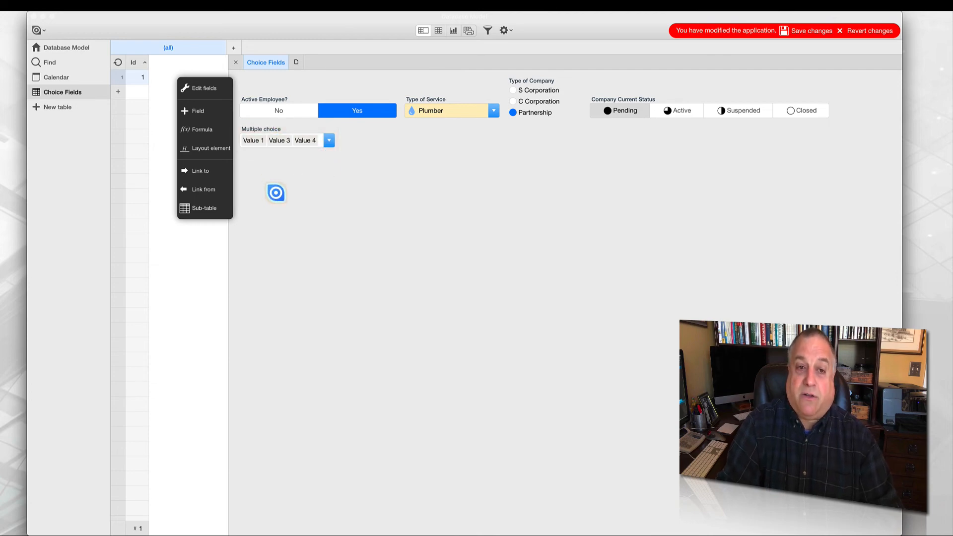
Select all four values in the Multiple choice combobox and widen the field so they all fit.
{"action": "left_click", "coordinate": [328, 141]}
{"action": "left_click", "coordinate": [261, 156]}
{"action": "left_click", "coordinate": [277, 249]}
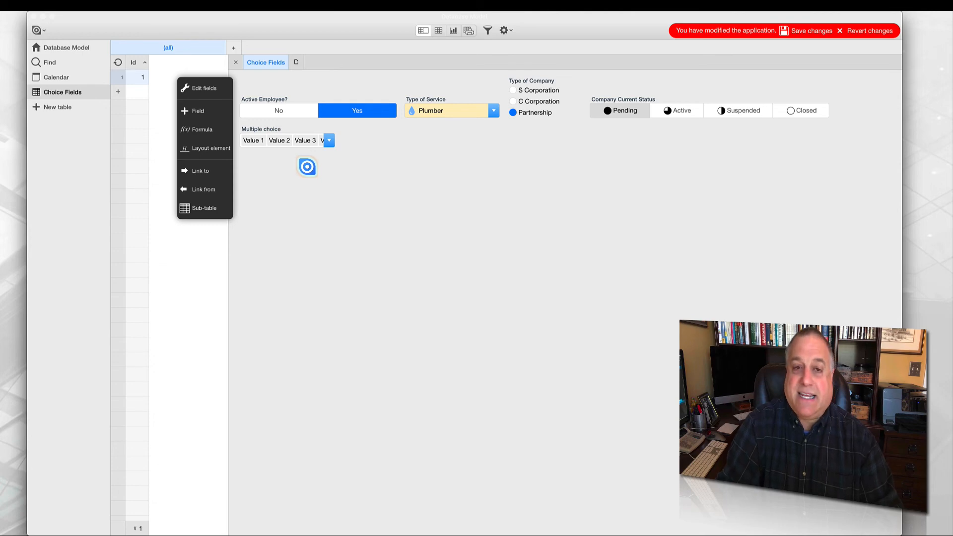
{"action": "left_click", "coordinate": [304, 128]}
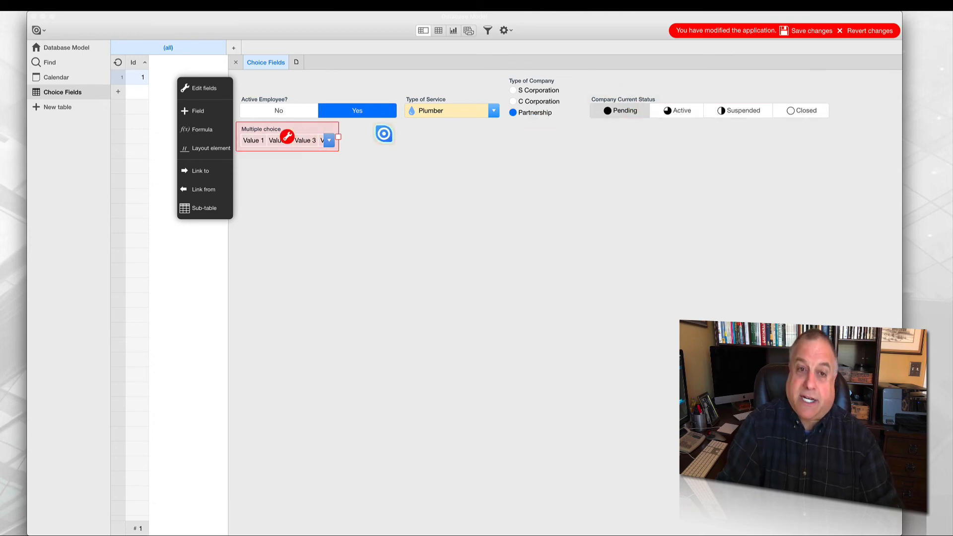
{"action": "left_click_drag", "start_coordinate": [342, 136], "coordinate": [465, 146]}
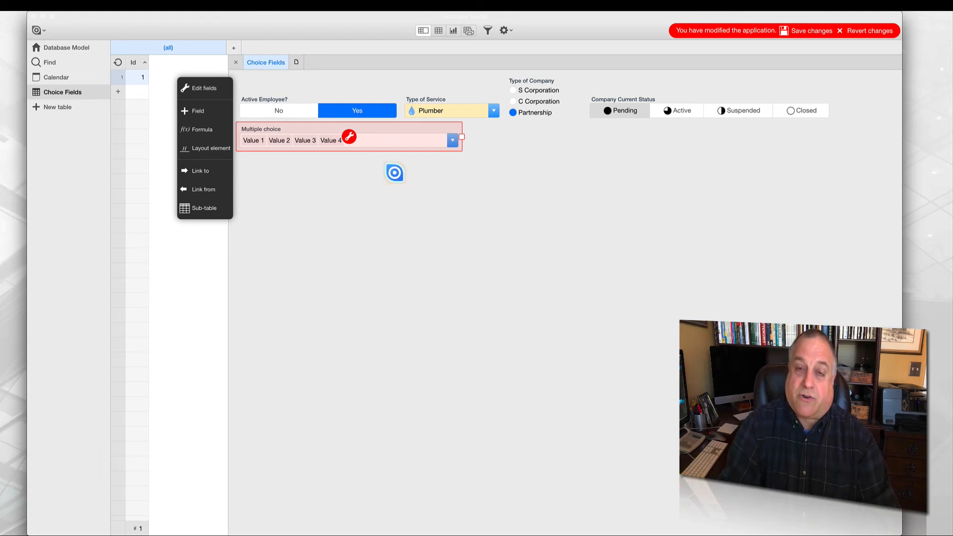
Show the Multiple choice field as Radio Buttons and narrow it to the width of the No option above it.
{"action": "left_click", "coordinate": [349, 138]}
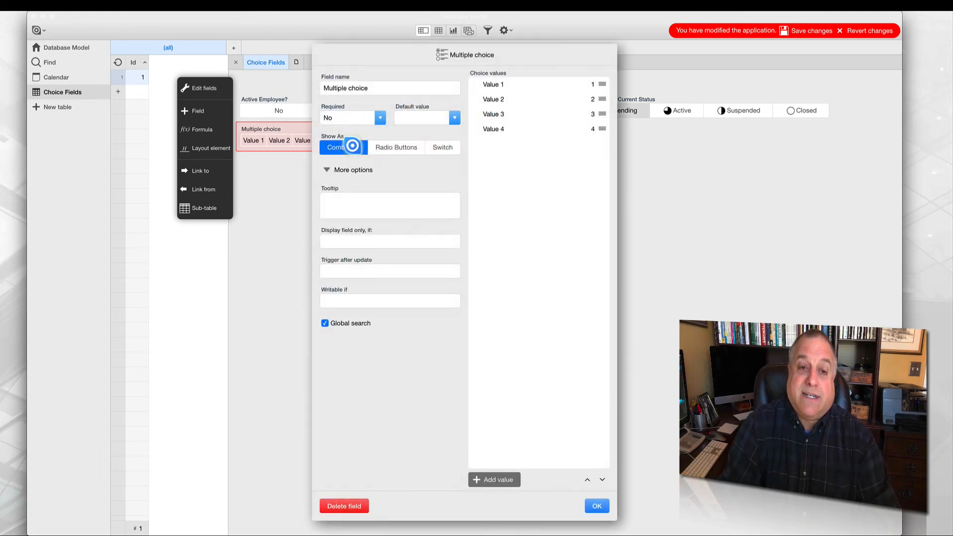
{"action": "left_click", "coordinate": [381, 147]}
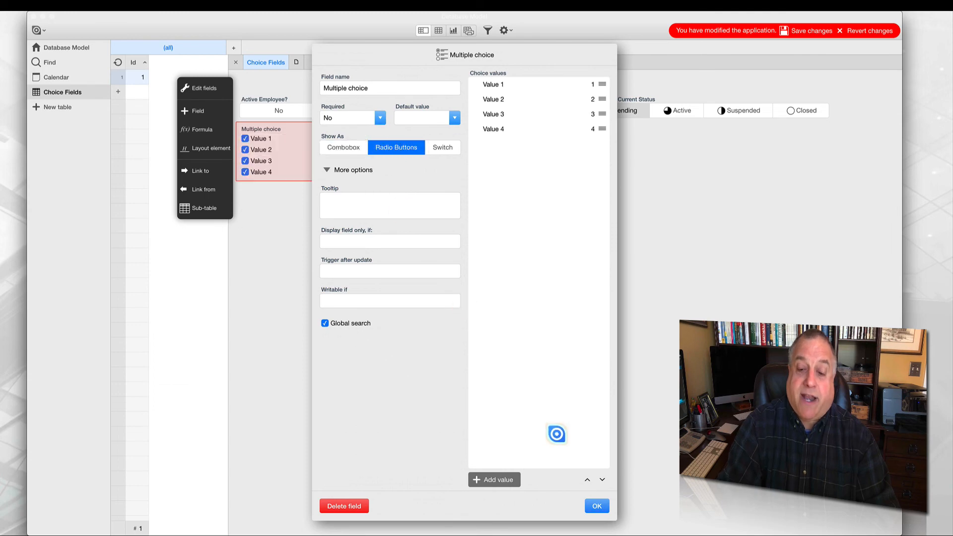
{"action": "left_click", "coordinate": [597, 506]}
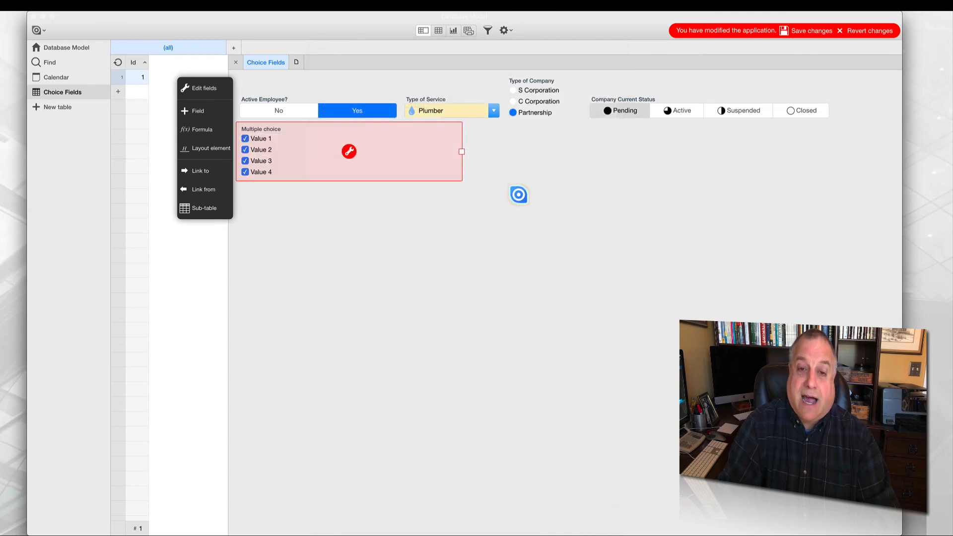
{"action": "left_click_drag", "start_coordinate": [462, 151], "coordinate": [285, 153]}
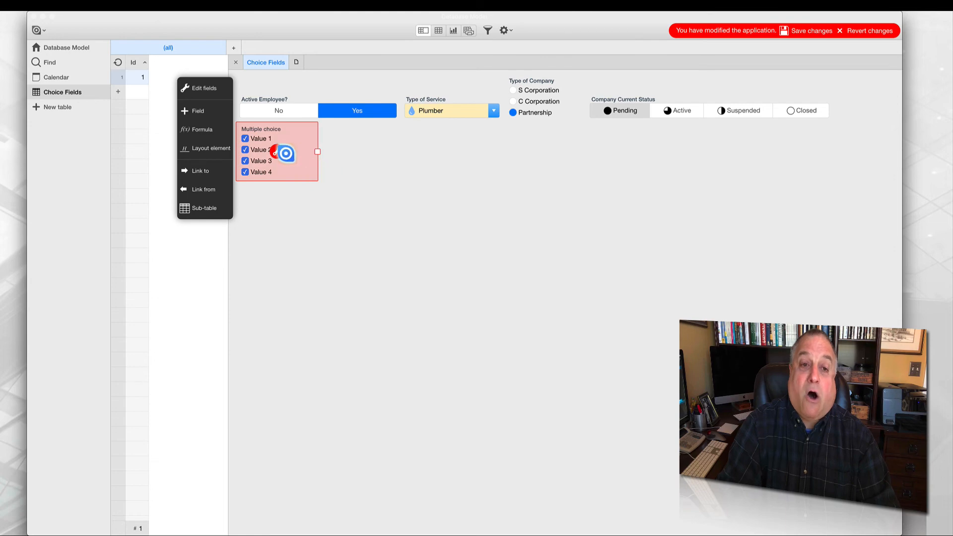
{"action": "left_click", "coordinate": [279, 217]}
{"action": "left_click", "coordinate": [258, 140]}
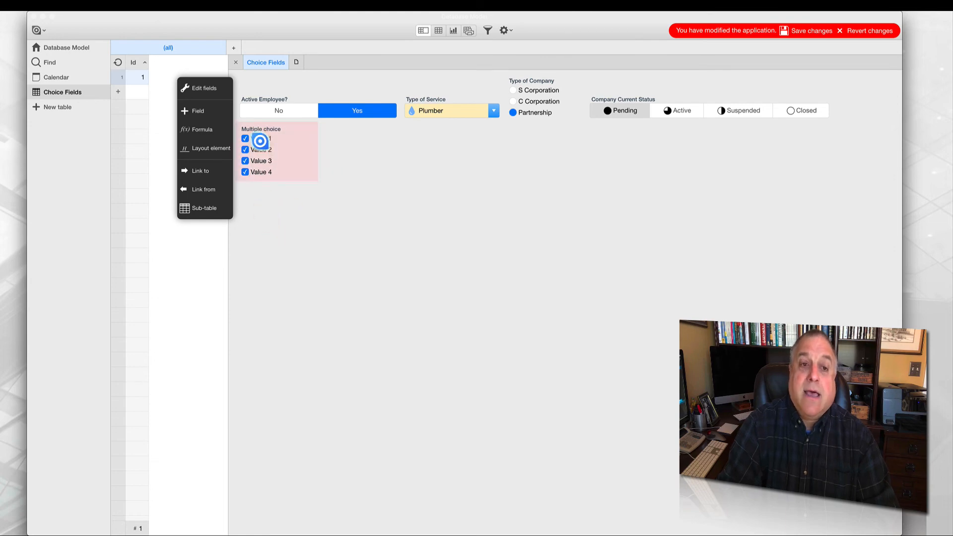
{"action": "left_click", "coordinate": [330, 159]}
{"action": "left_click", "coordinate": [264, 162]}
{"action": "left_click", "coordinate": [334, 158]}
{"action": "left_click", "coordinate": [239, 171]}
{"action": "left_click", "coordinate": [247, 187]}
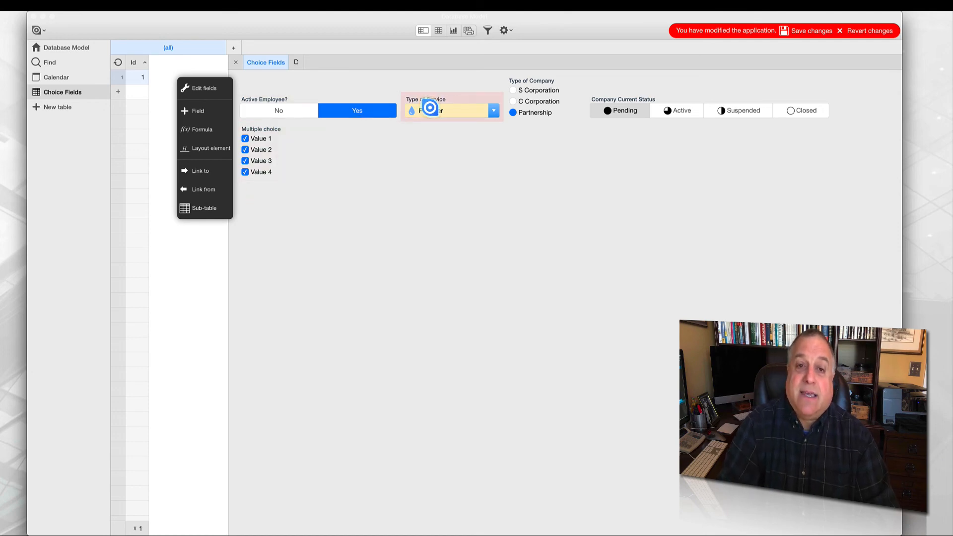
Change the record's Type of Service to Electrician.
{"action": "left_click", "coordinate": [497, 112]}
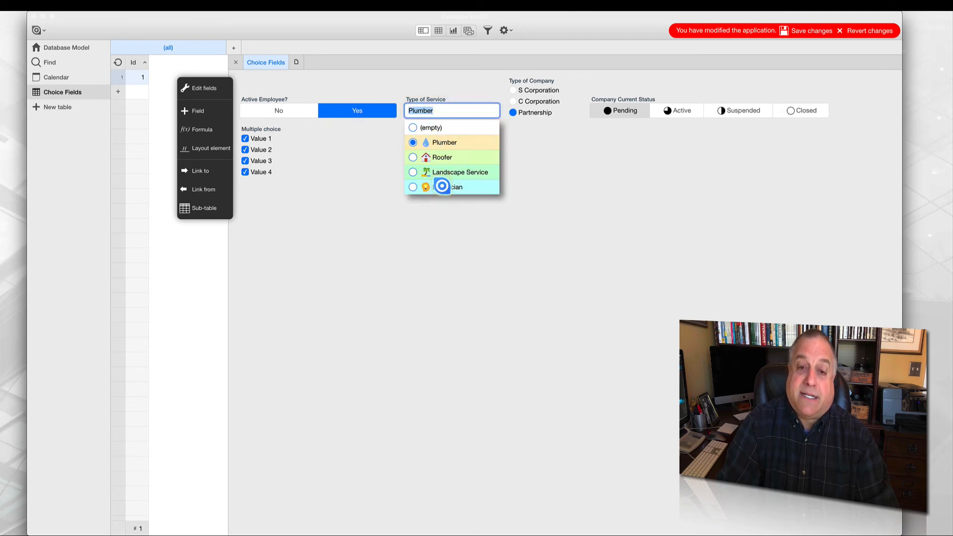
{"action": "left_click", "coordinate": [441, 188]}
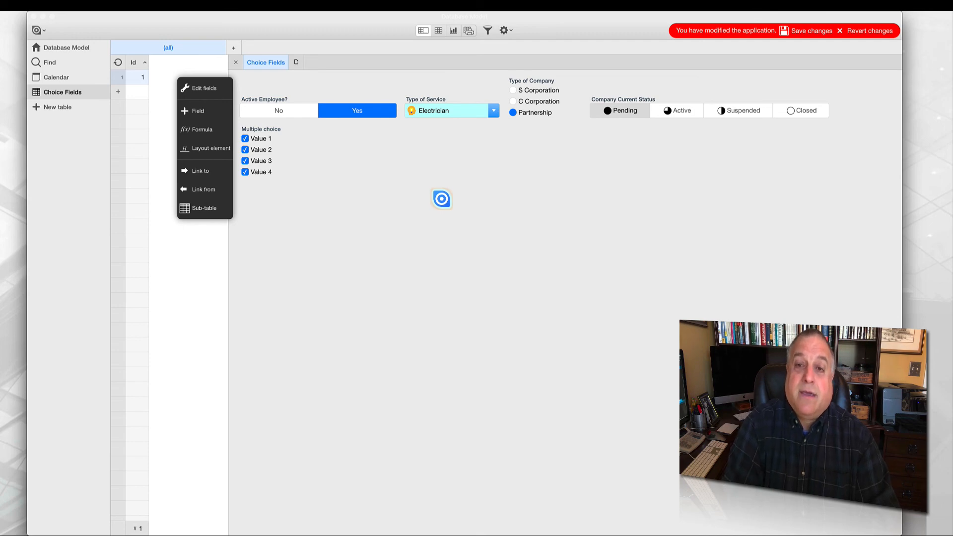
Deselect Value 1 and Value 3 in the Multiple choice field and set Type of Company to S Corporation.
{"action": "left_click", "coordinate": [261, 140]}
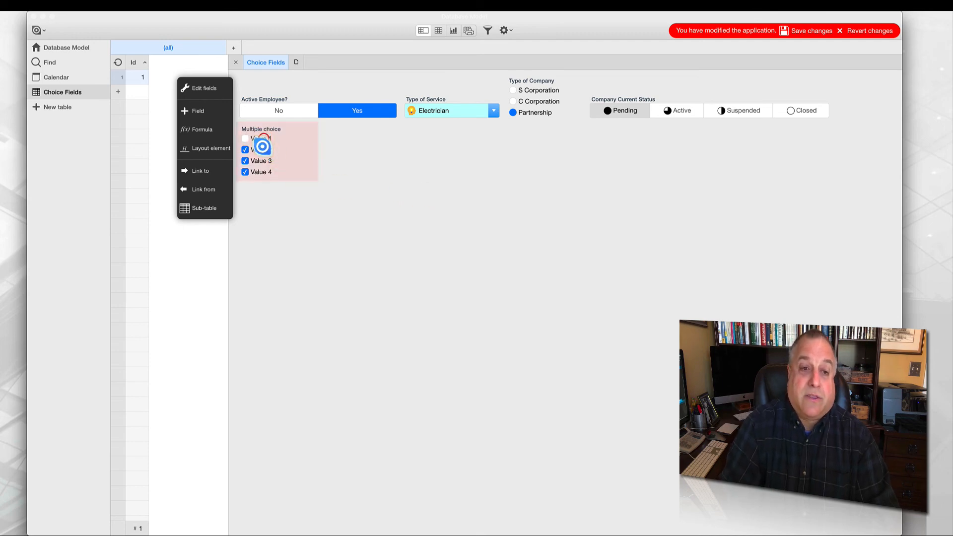
{"action": "left_click", "coordinate": [256, 162]}
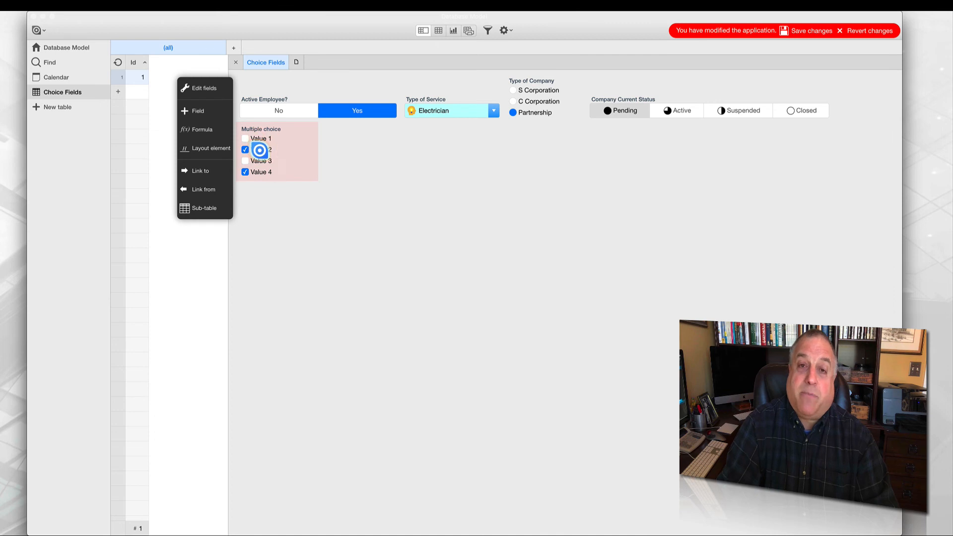
{"action": "left_click", "coordinate": [527, 92]}
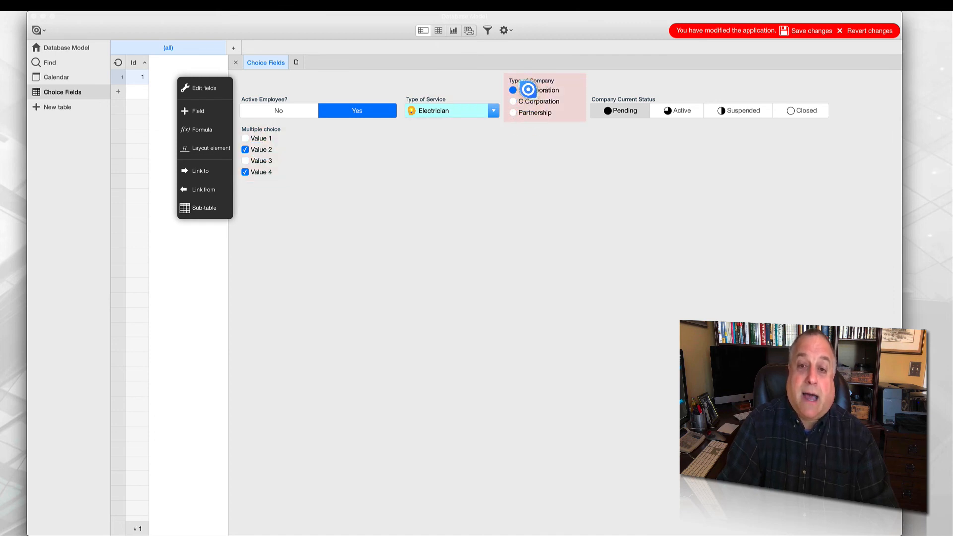
Try the Company Current Status options, ending on Suspended, and reselect Value 1 in the Multiple choice field.
{"action": "left_click", "coordinate": [666, 108]}
{"action": "left_click", "coordinate": [724, 109]}
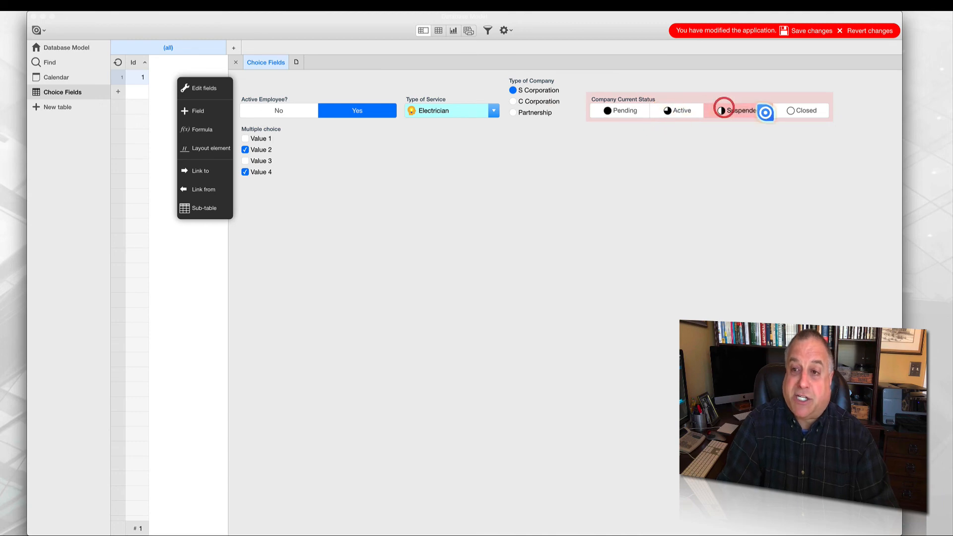
{"action": "left_click", "coordinate": [782, 111]}
{"action": "left_click", "coordinate": [630, 113]}
{"action": "left_click", "coordinate": [666, 109]}
{"action": "left_click", "coordinate": [725, 109]}
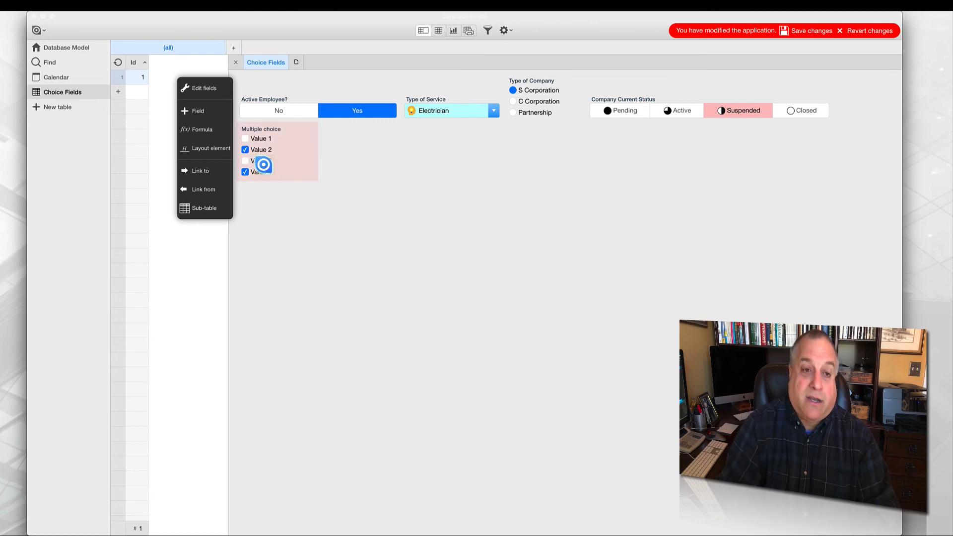
{"action": "left_click", "coordinate": [245, 139]}
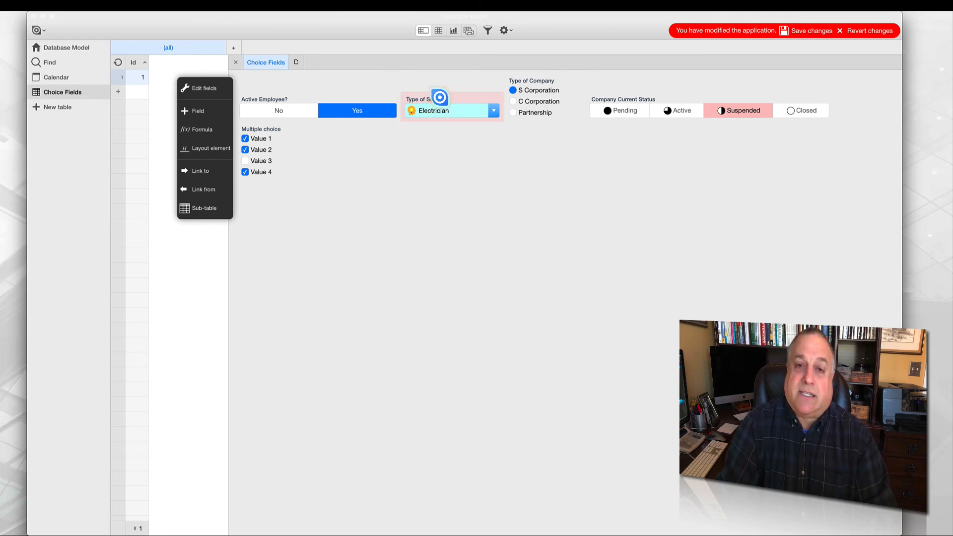
Turn off the Global search option for the Type of Service field.
{"action": "double_click", "coordinate": [448, 105]}
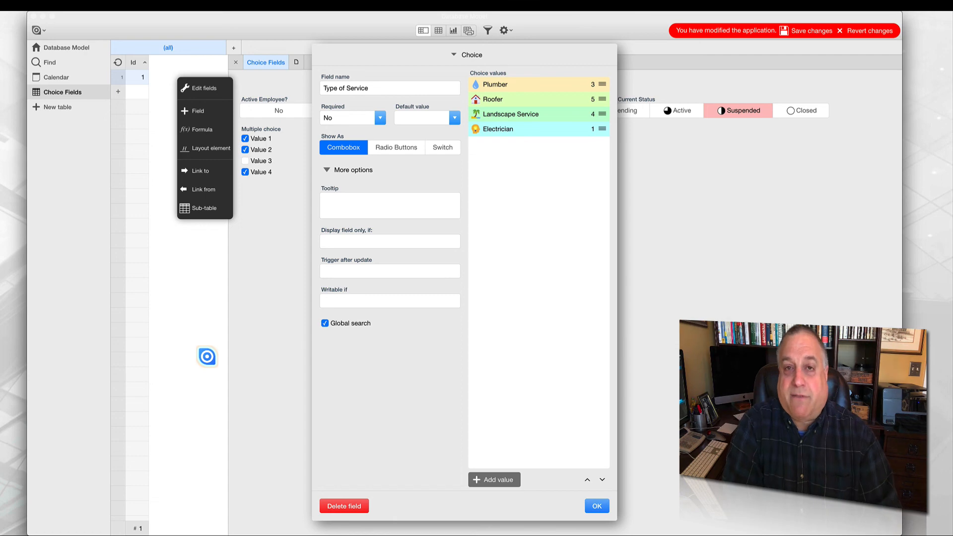
{"action": "left_click", "coordinate": [325, 323]}
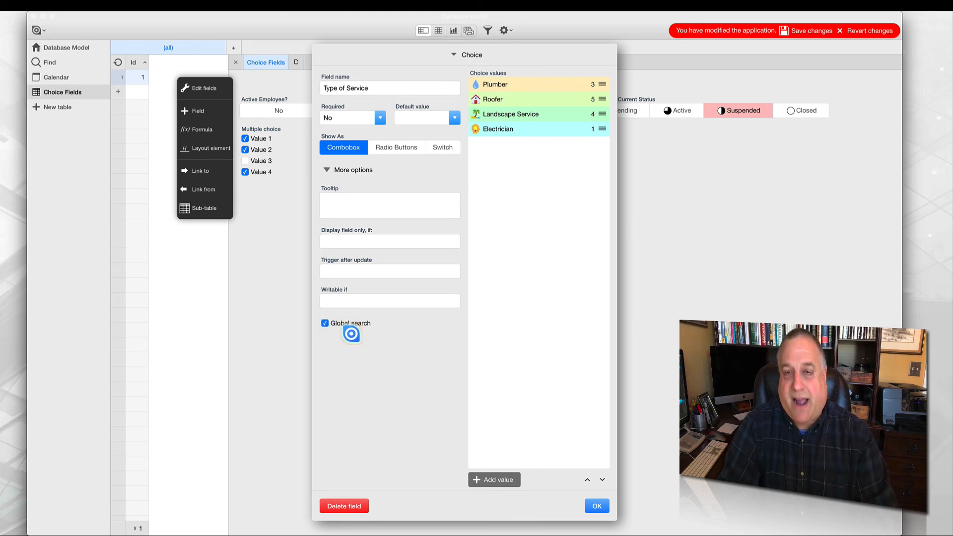
{"action": "left_click", "coordinate": [325, 323]}
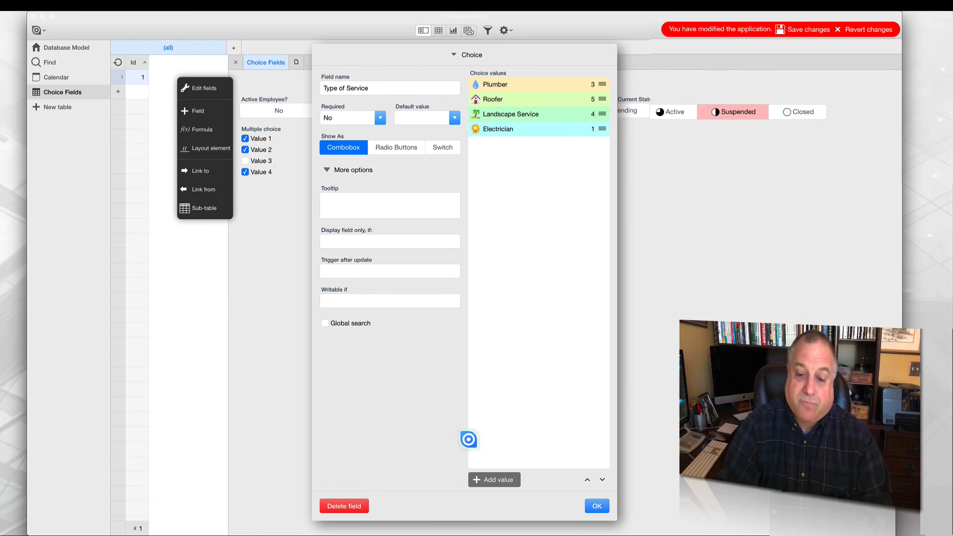
{"action": "left_click", "coordinate": [595, 507]}
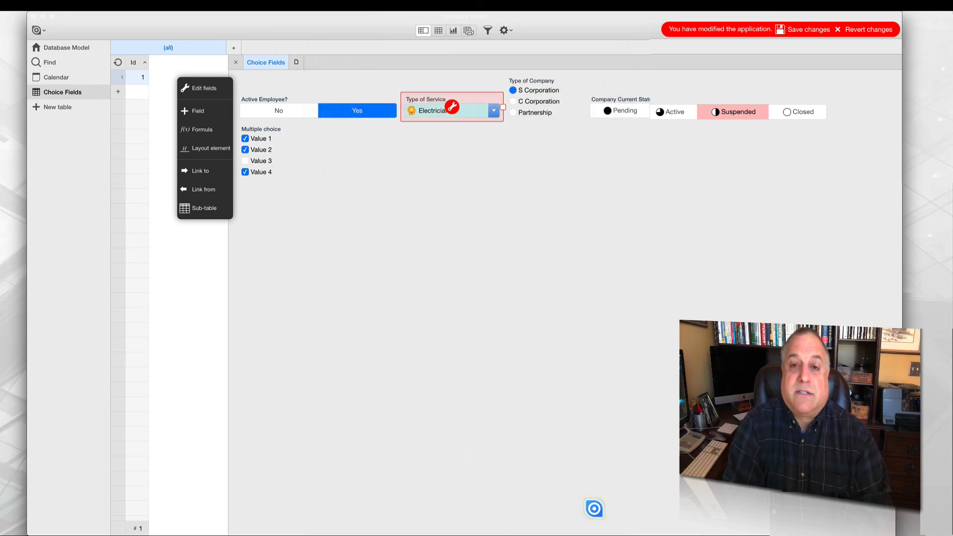